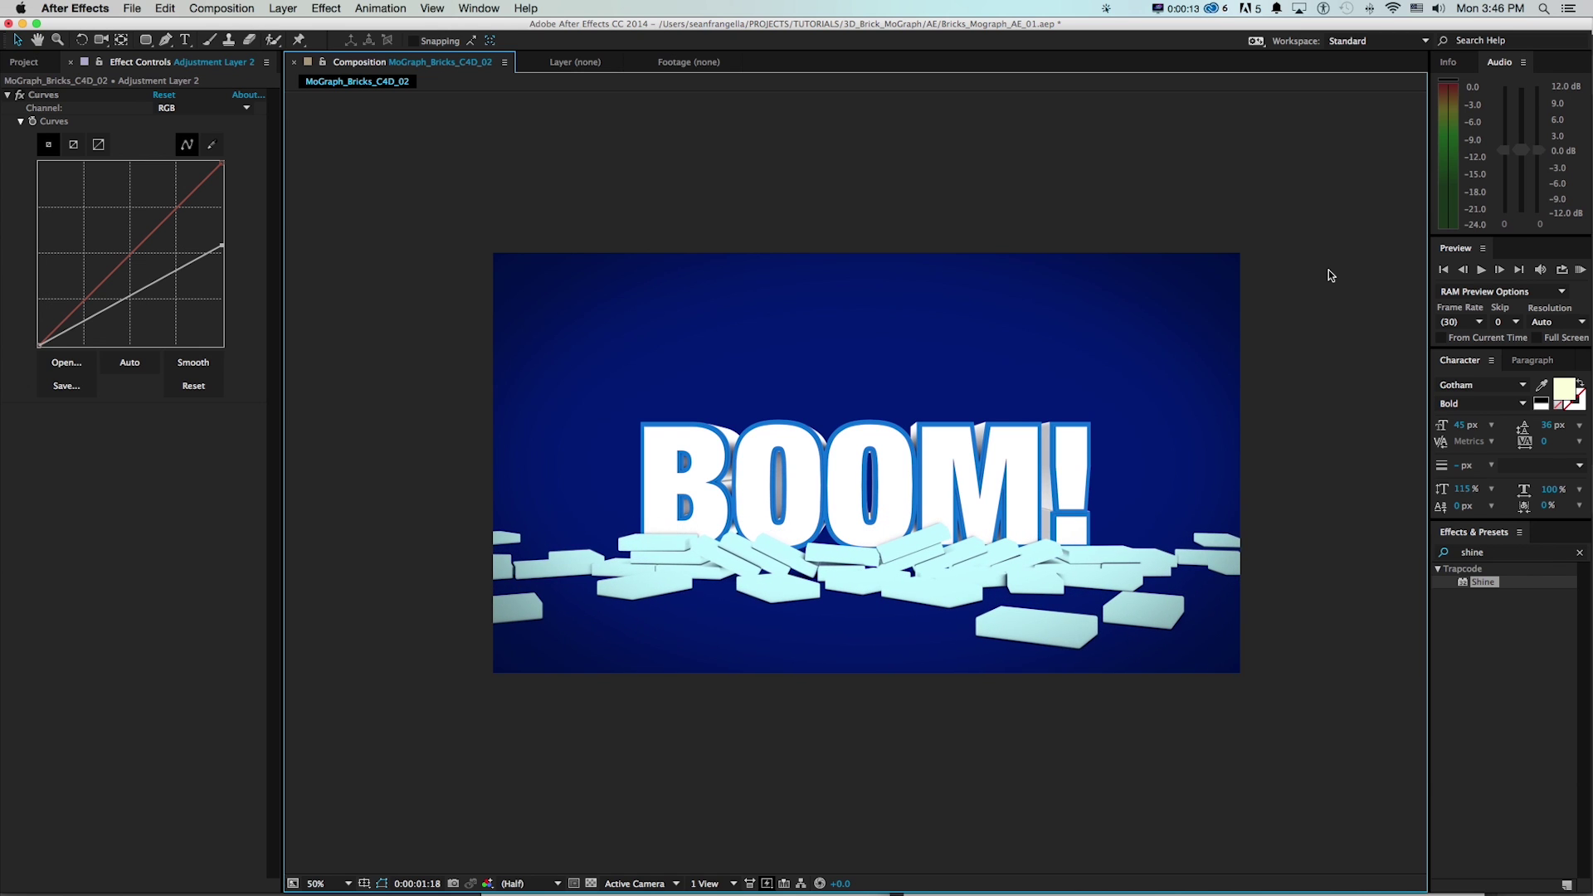
Step: Stop the After Effects composition preview and open Cinema 4D's render settings
key(space)
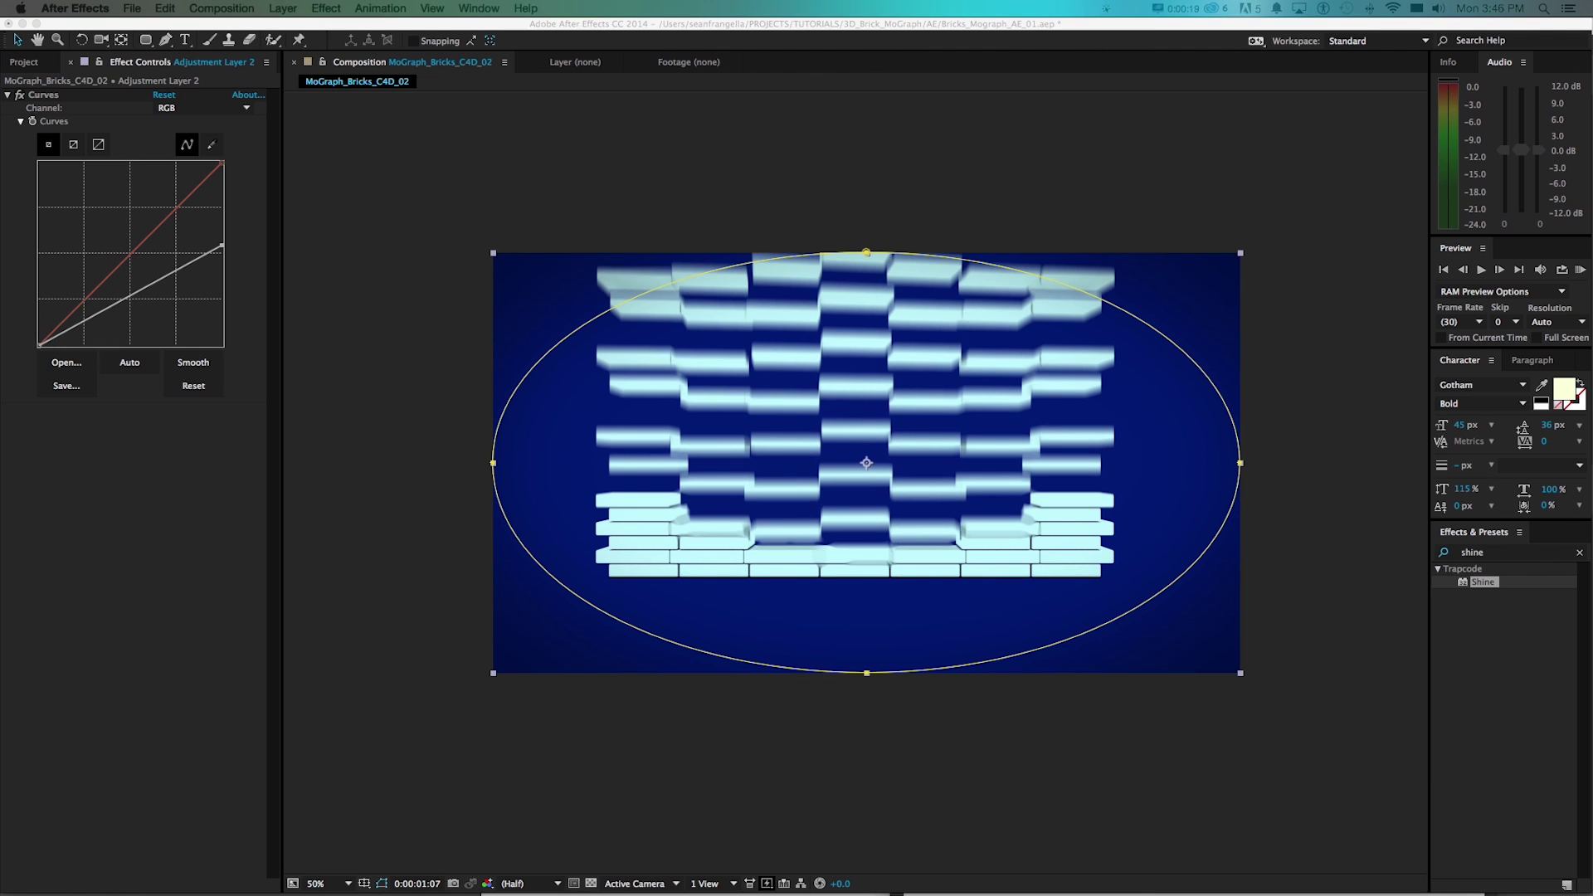
key(super+Tab)
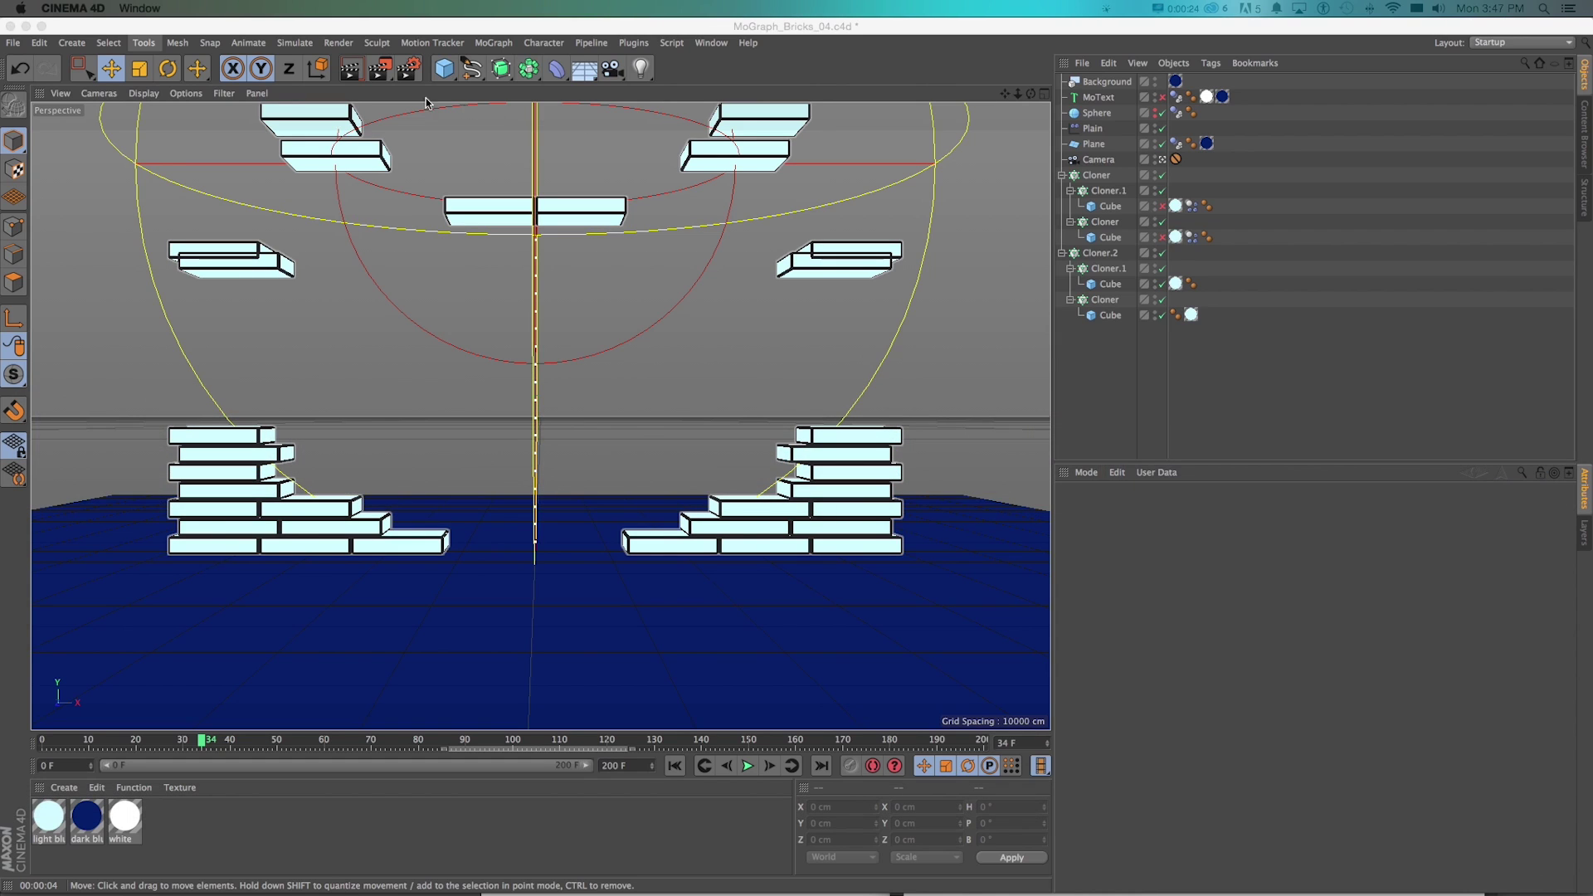
click(409, 68)
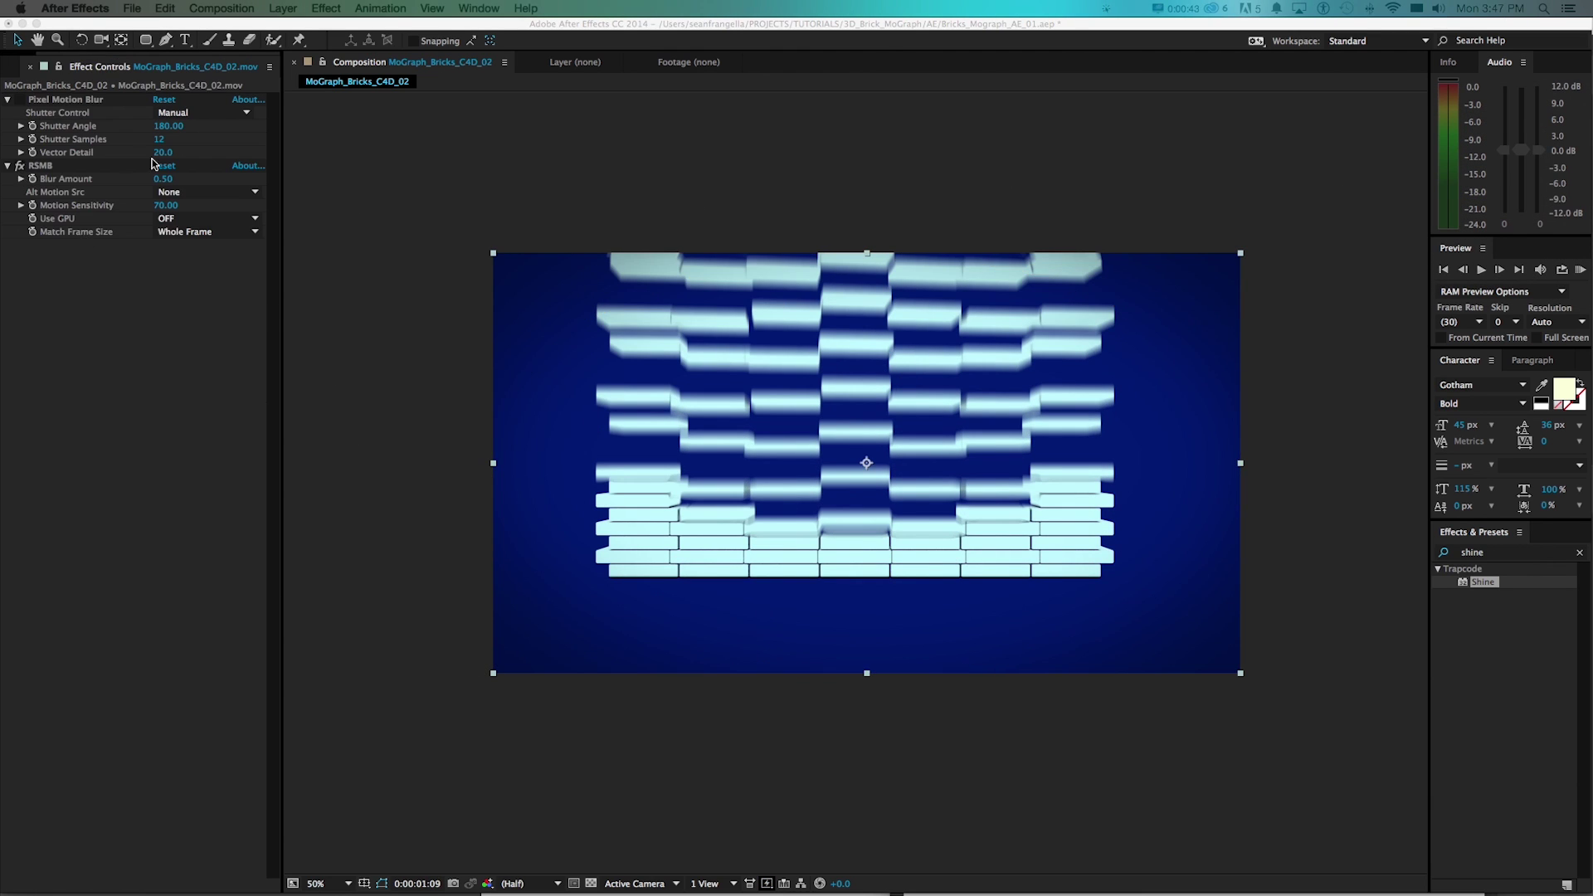
Step: Compare the bricks with RSMB blur off and on, and play the brick wall animation
click(18, 168)
click(18, 169)
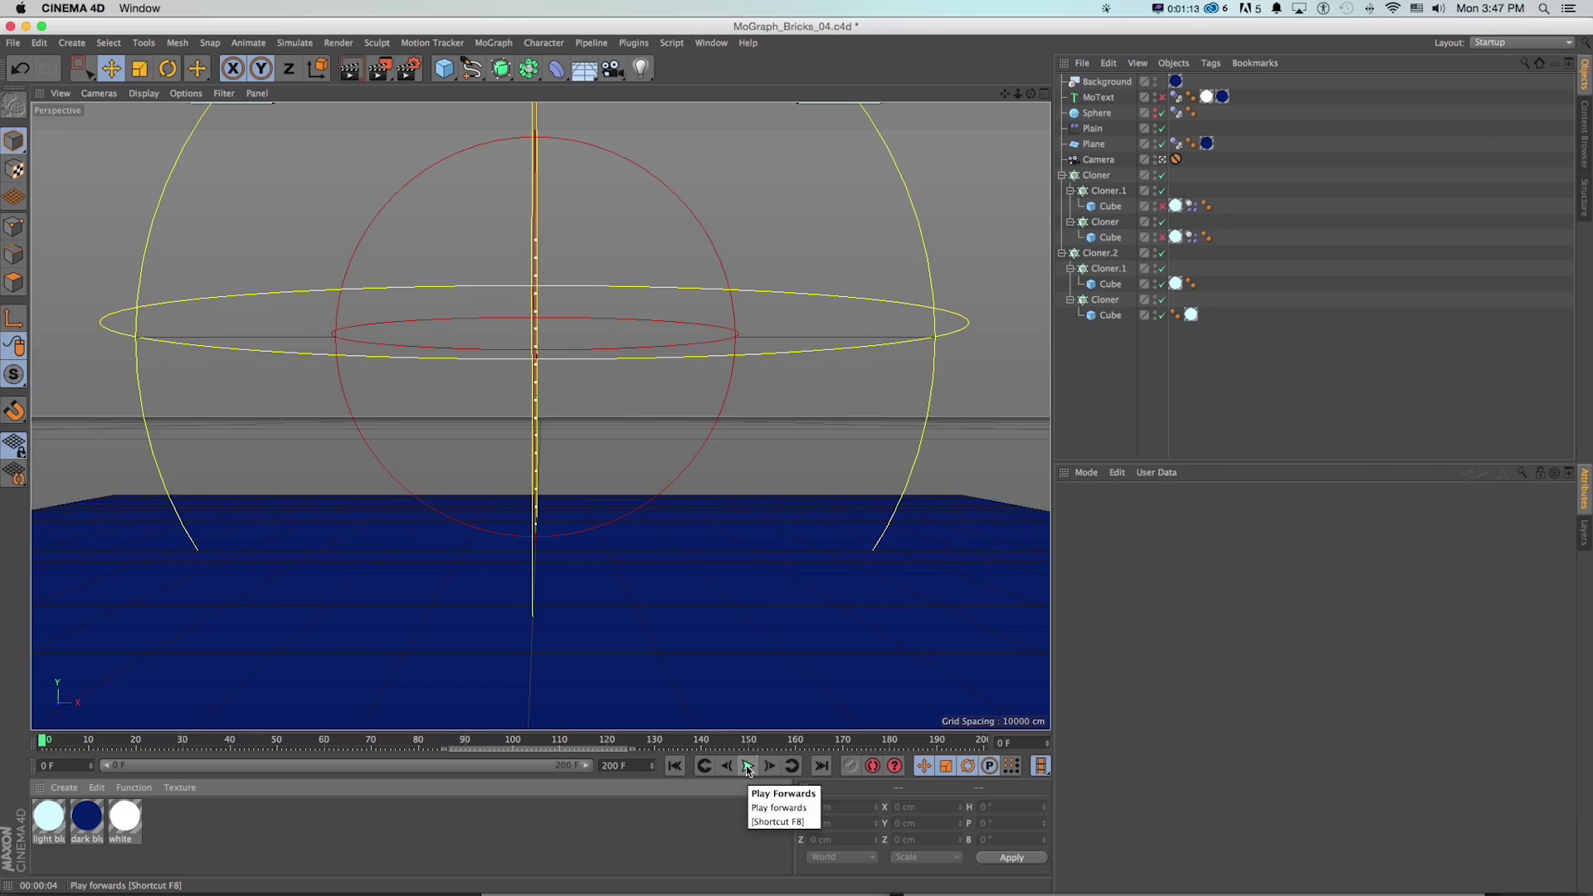
click(748, 766)
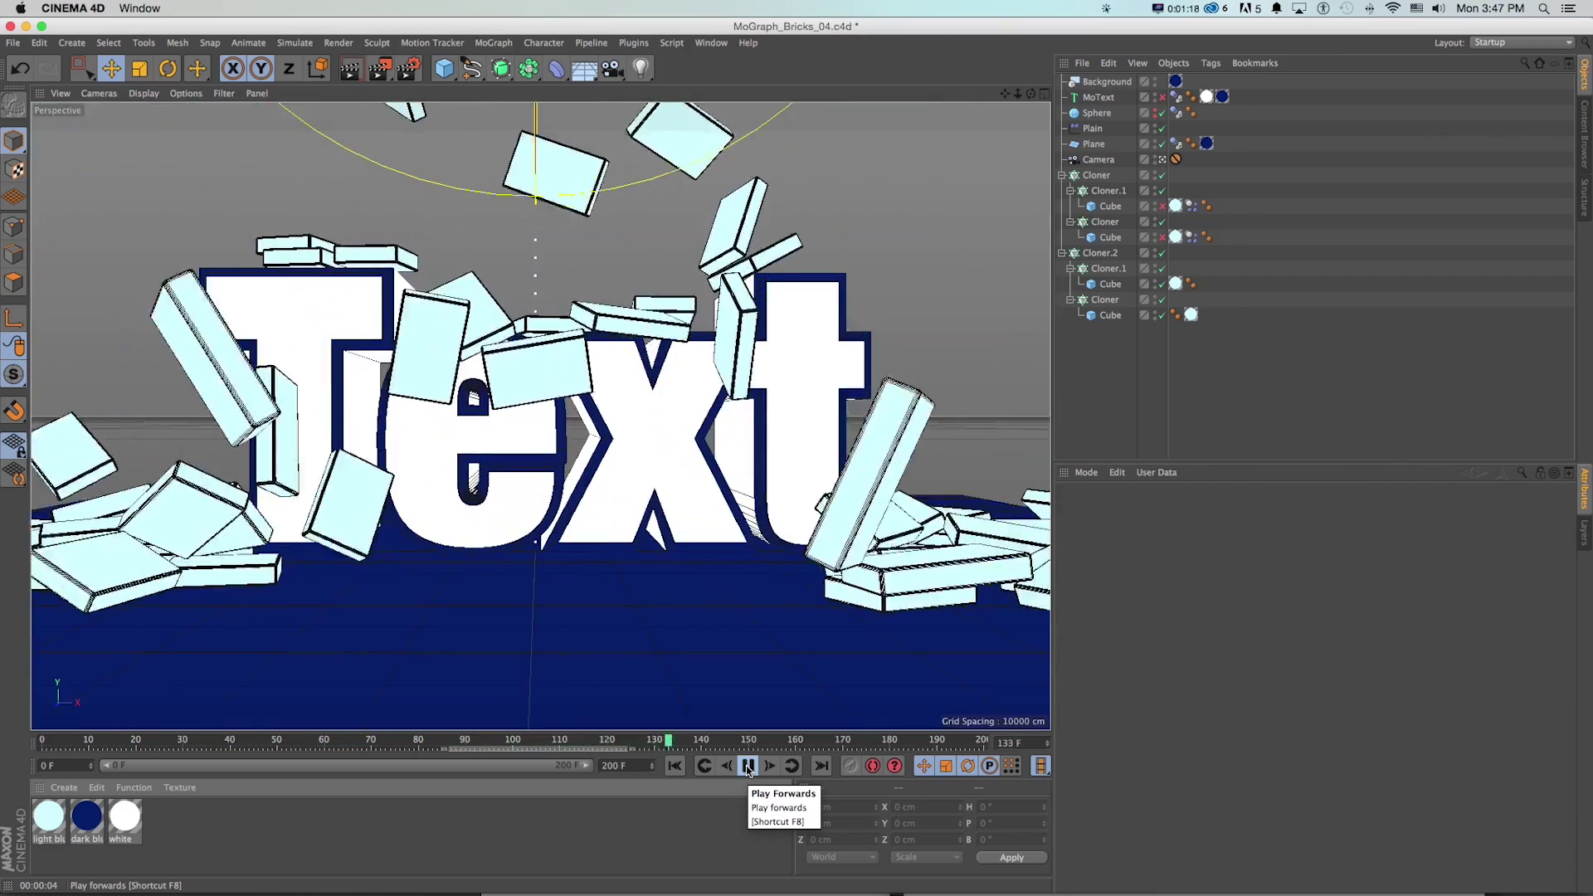
Step: Replay the brick animation from frame 0, stop at frame 43, and render the viewport
click(747, 766)
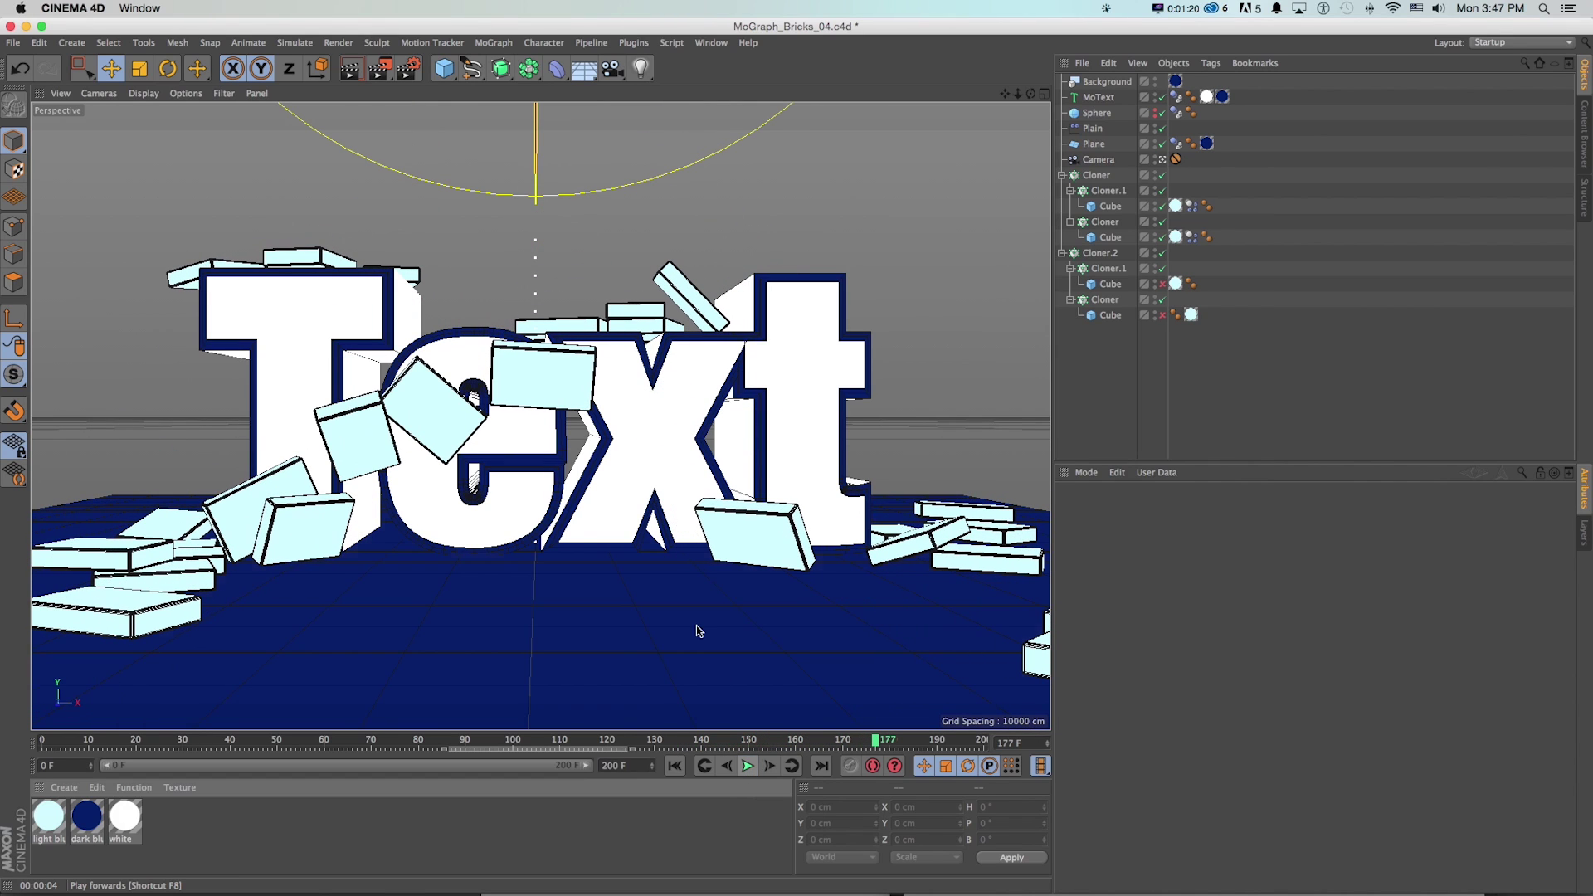
click(748, 766)
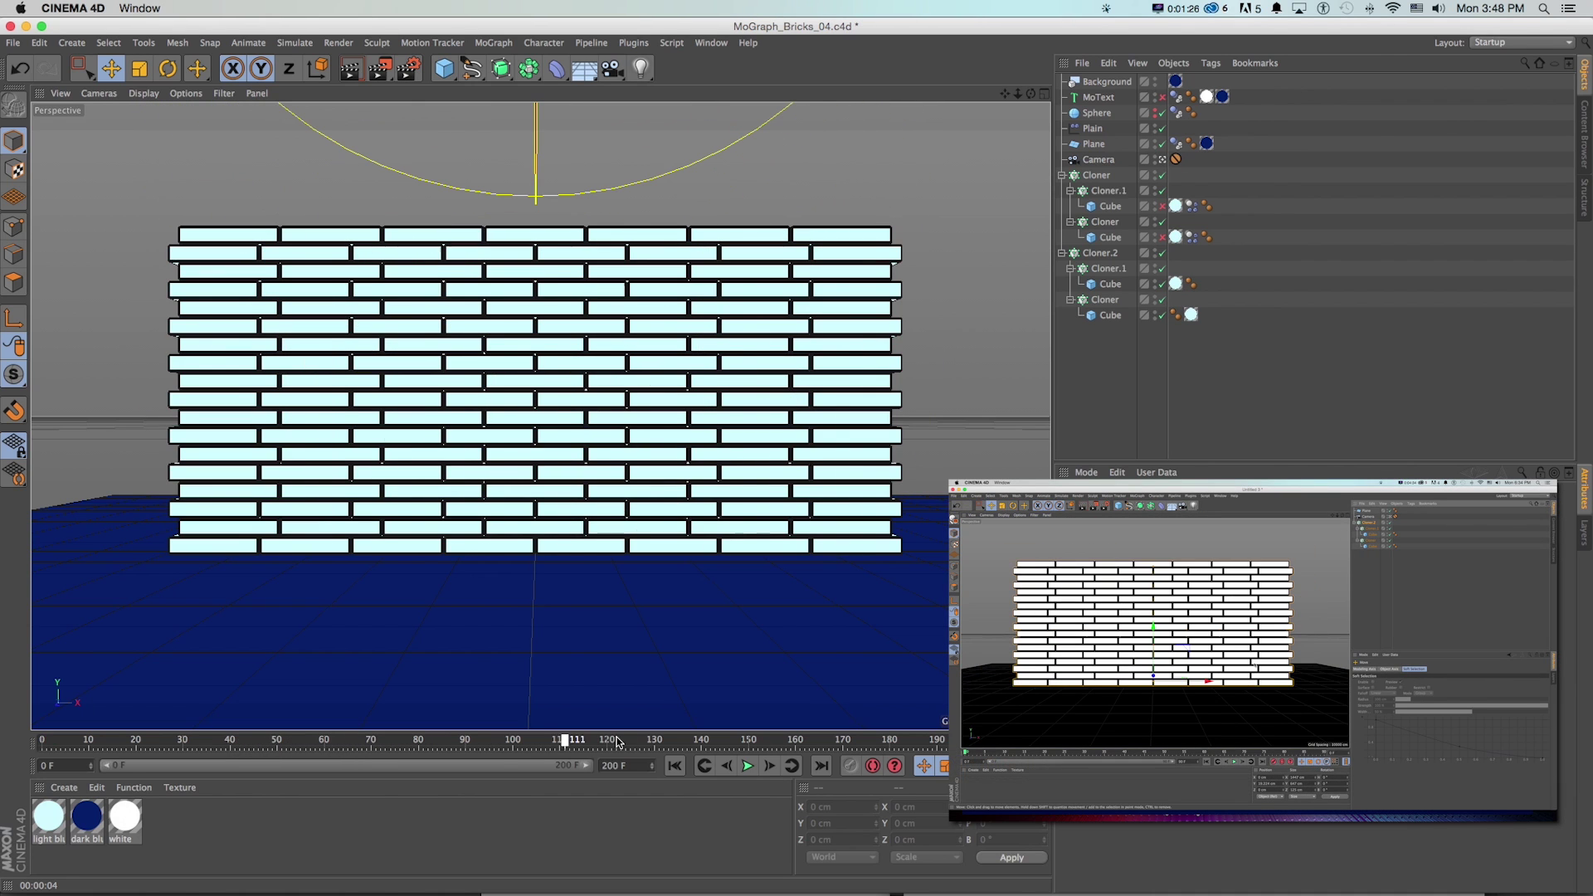
key(super+Tab)
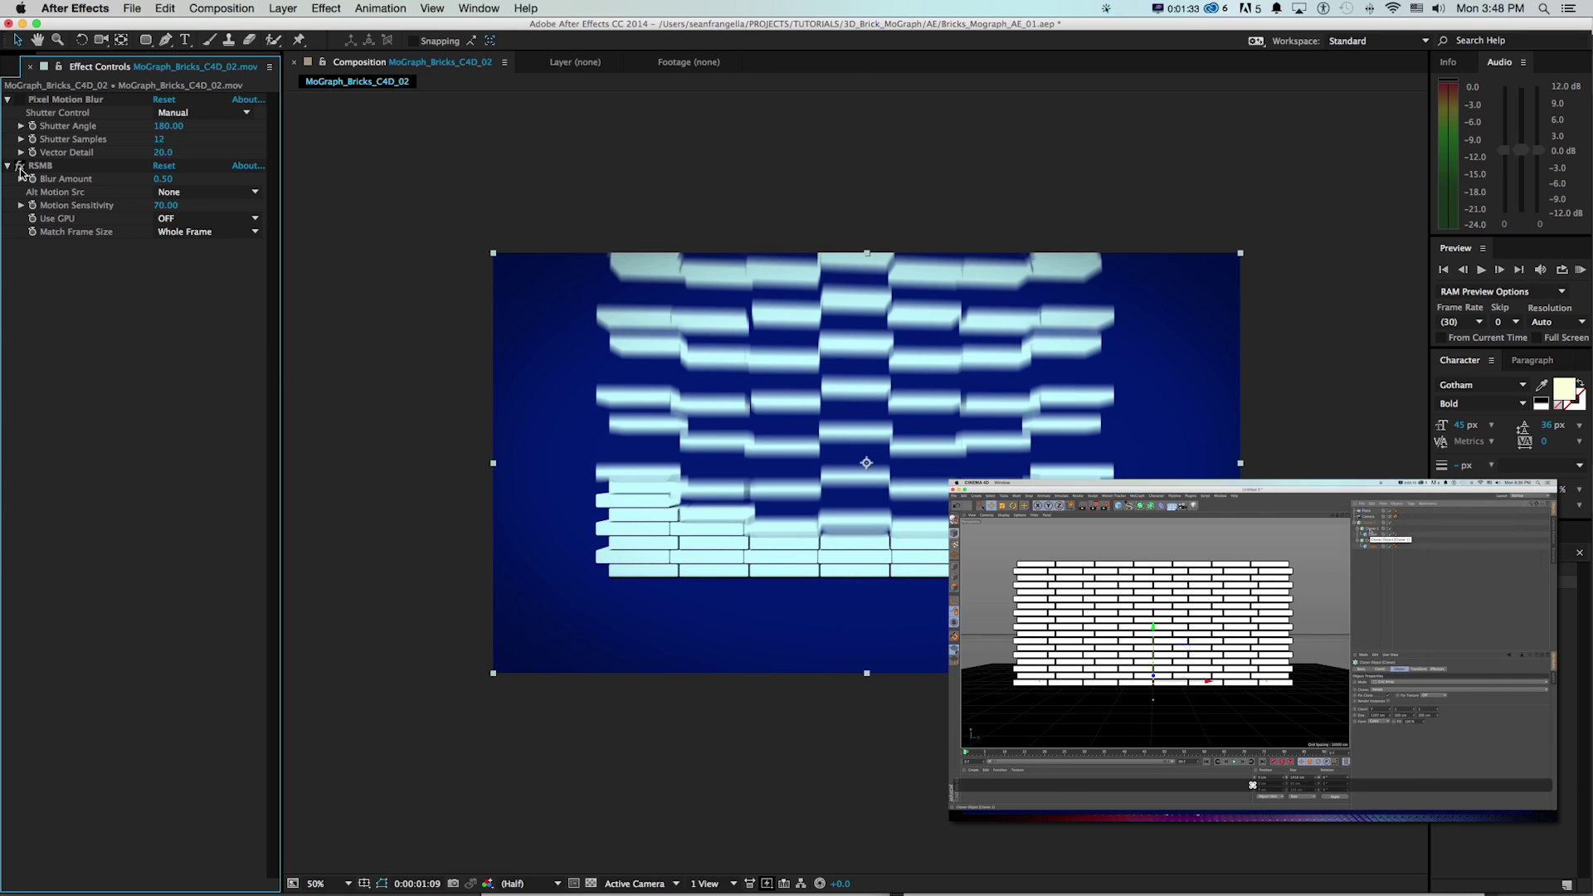
key(super+Tab)
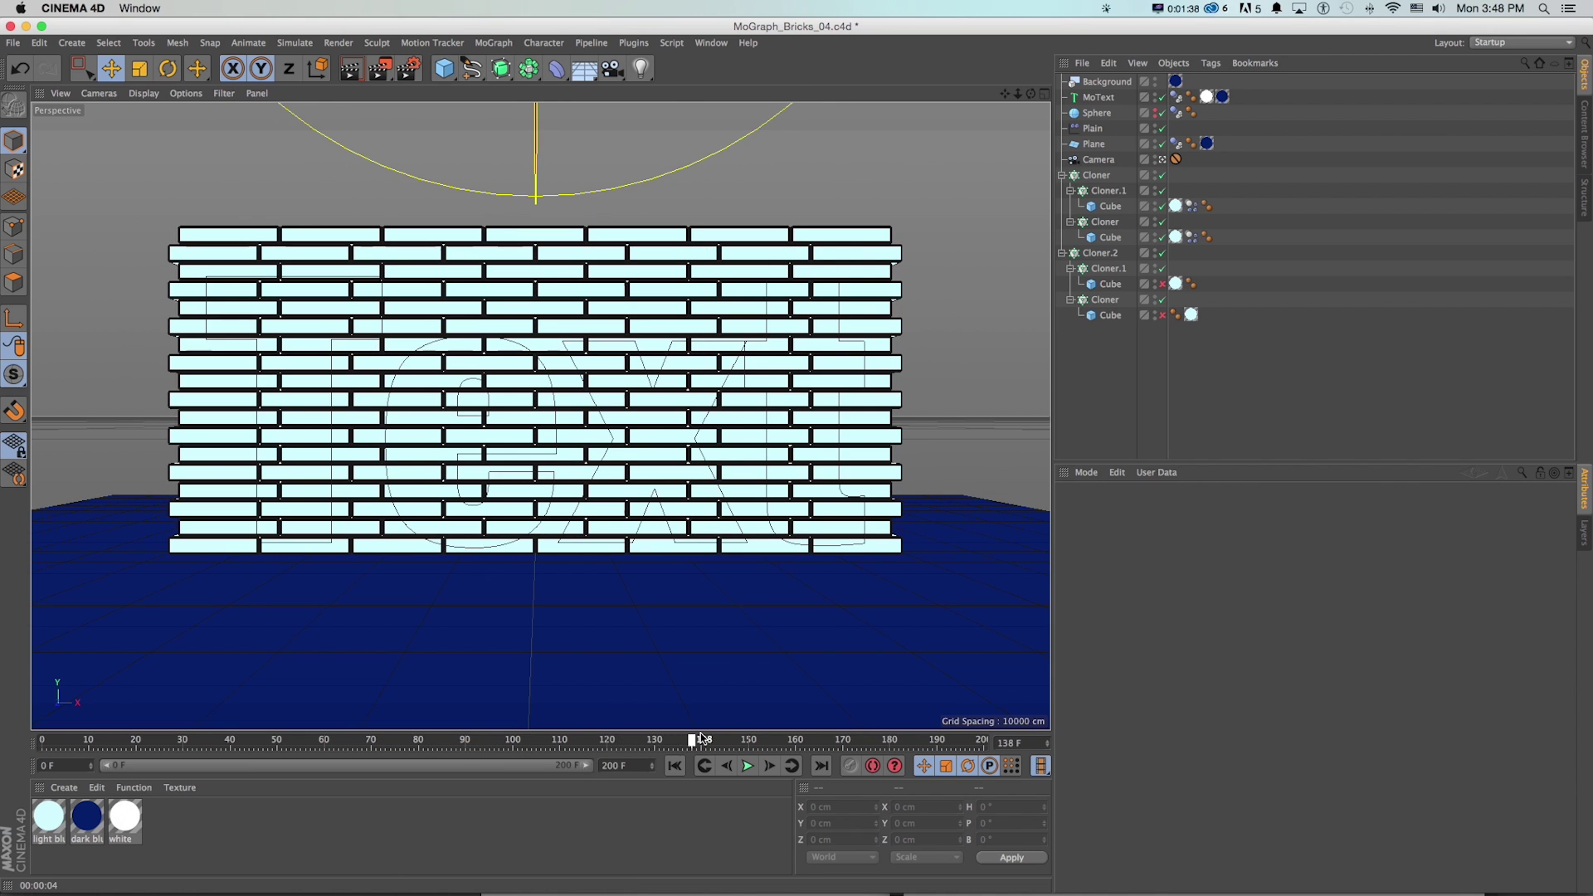
key(shift+f)
click(748, 766)
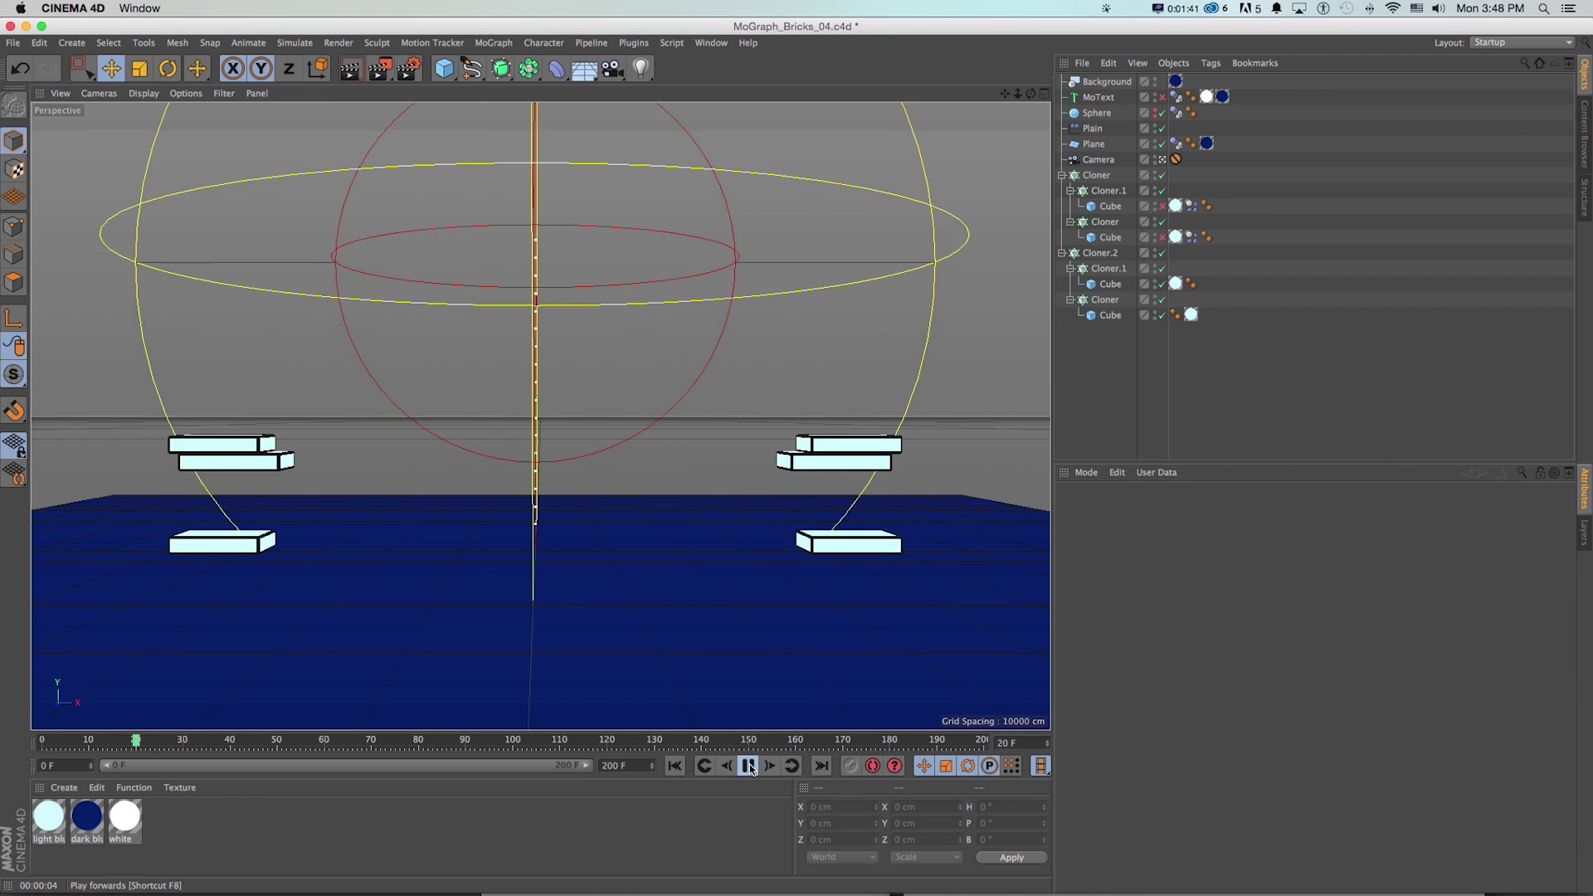
click(747, 765)
key(super+r)
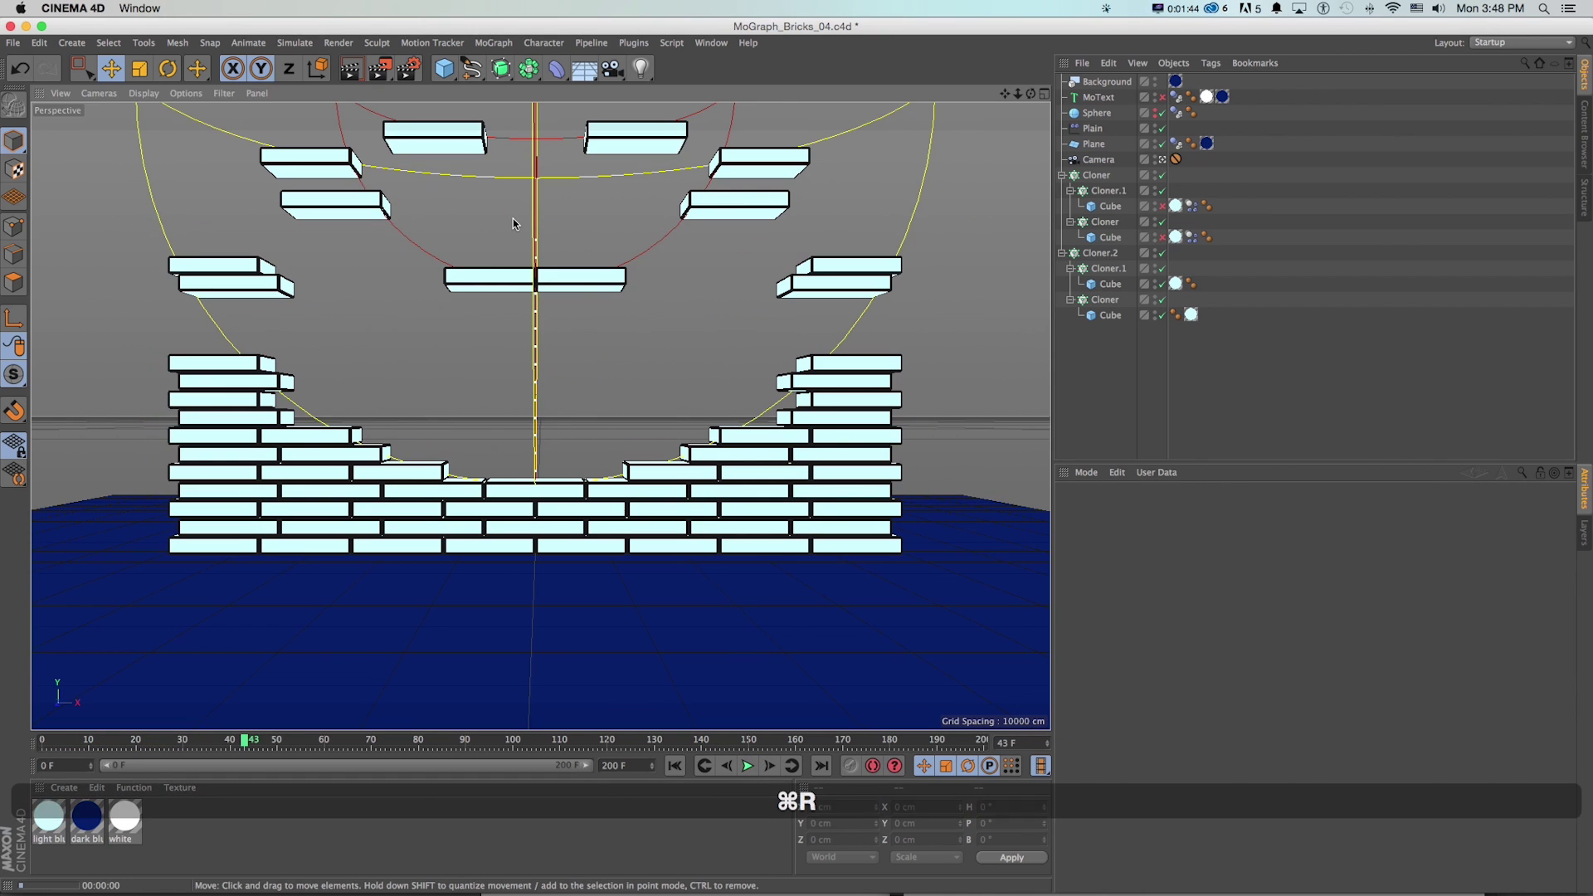
Step: Keep the Physical renderer, tick Motion Blur, and render frame 43 to the Picture Viewer
click(409, 68)
click(638, 282)
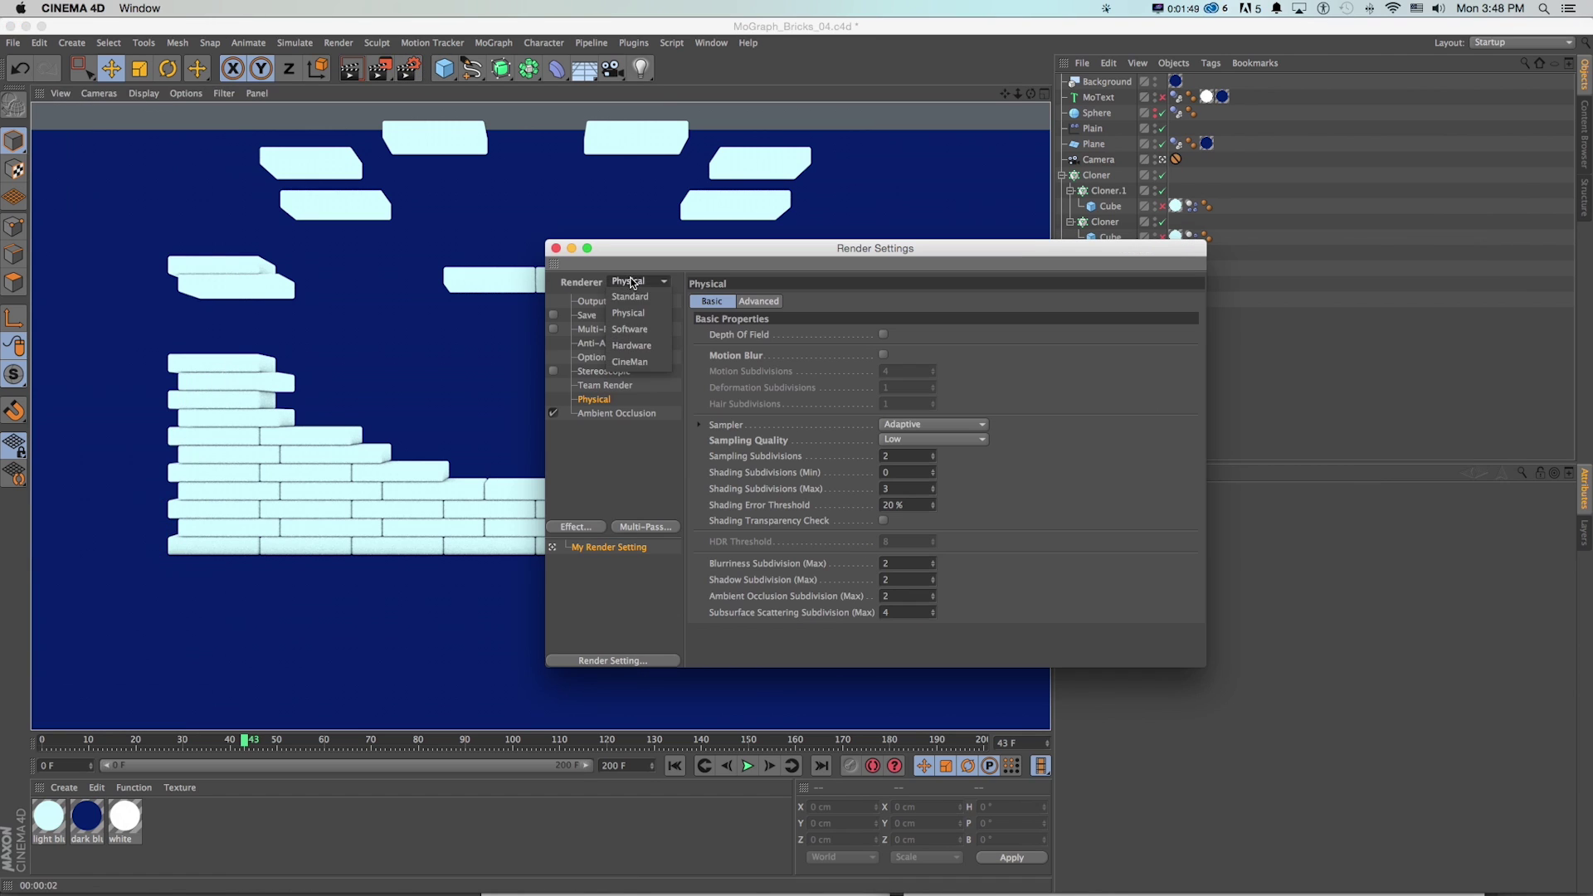
click(631, 312)
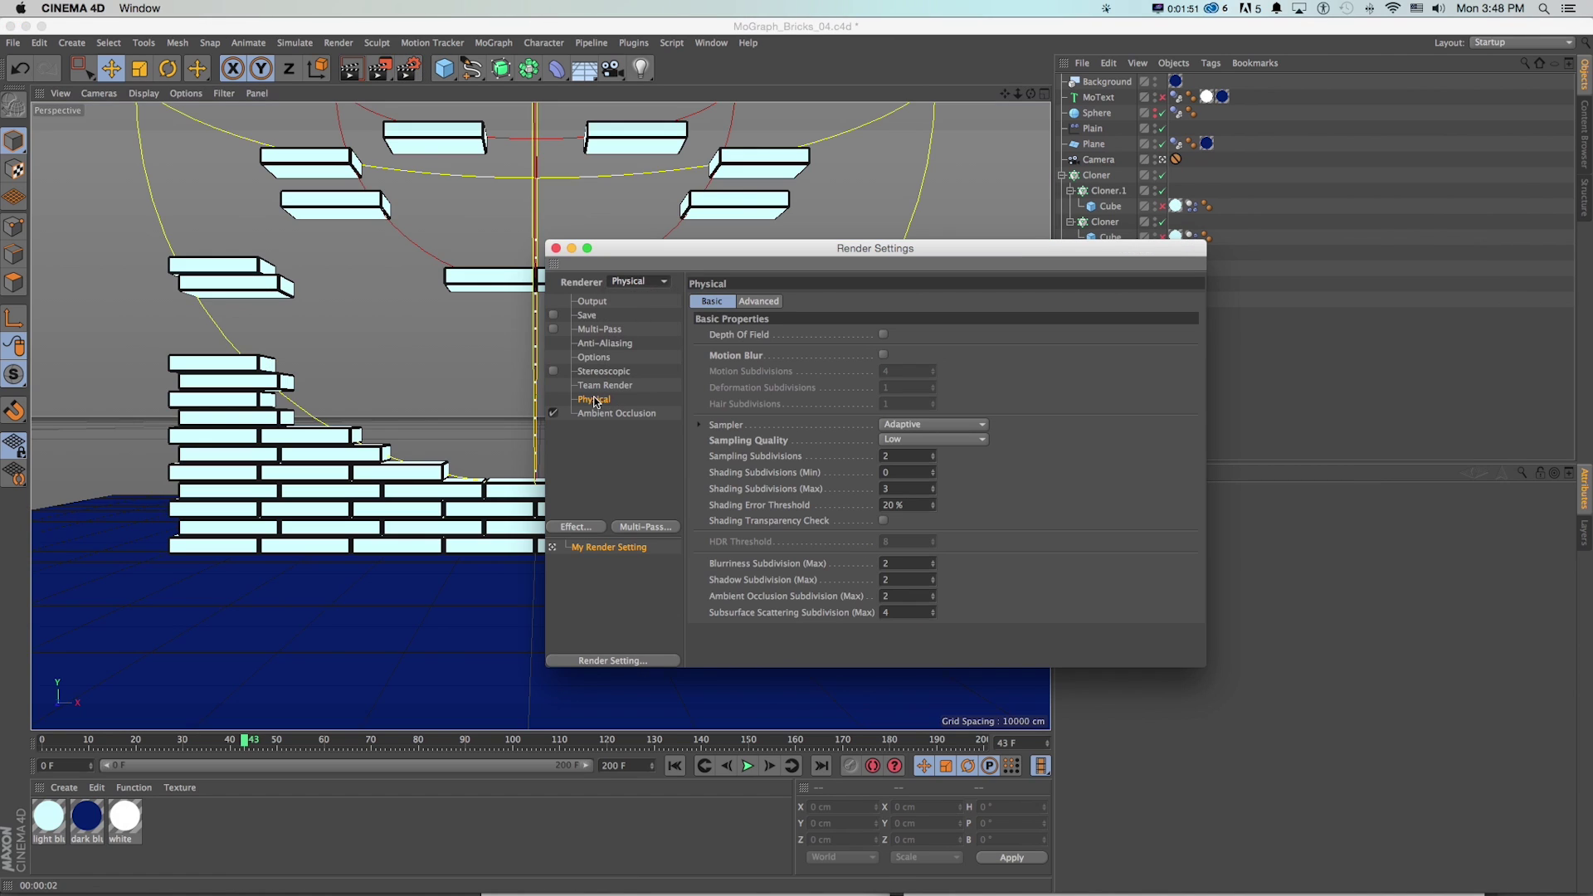
click(882, 354)
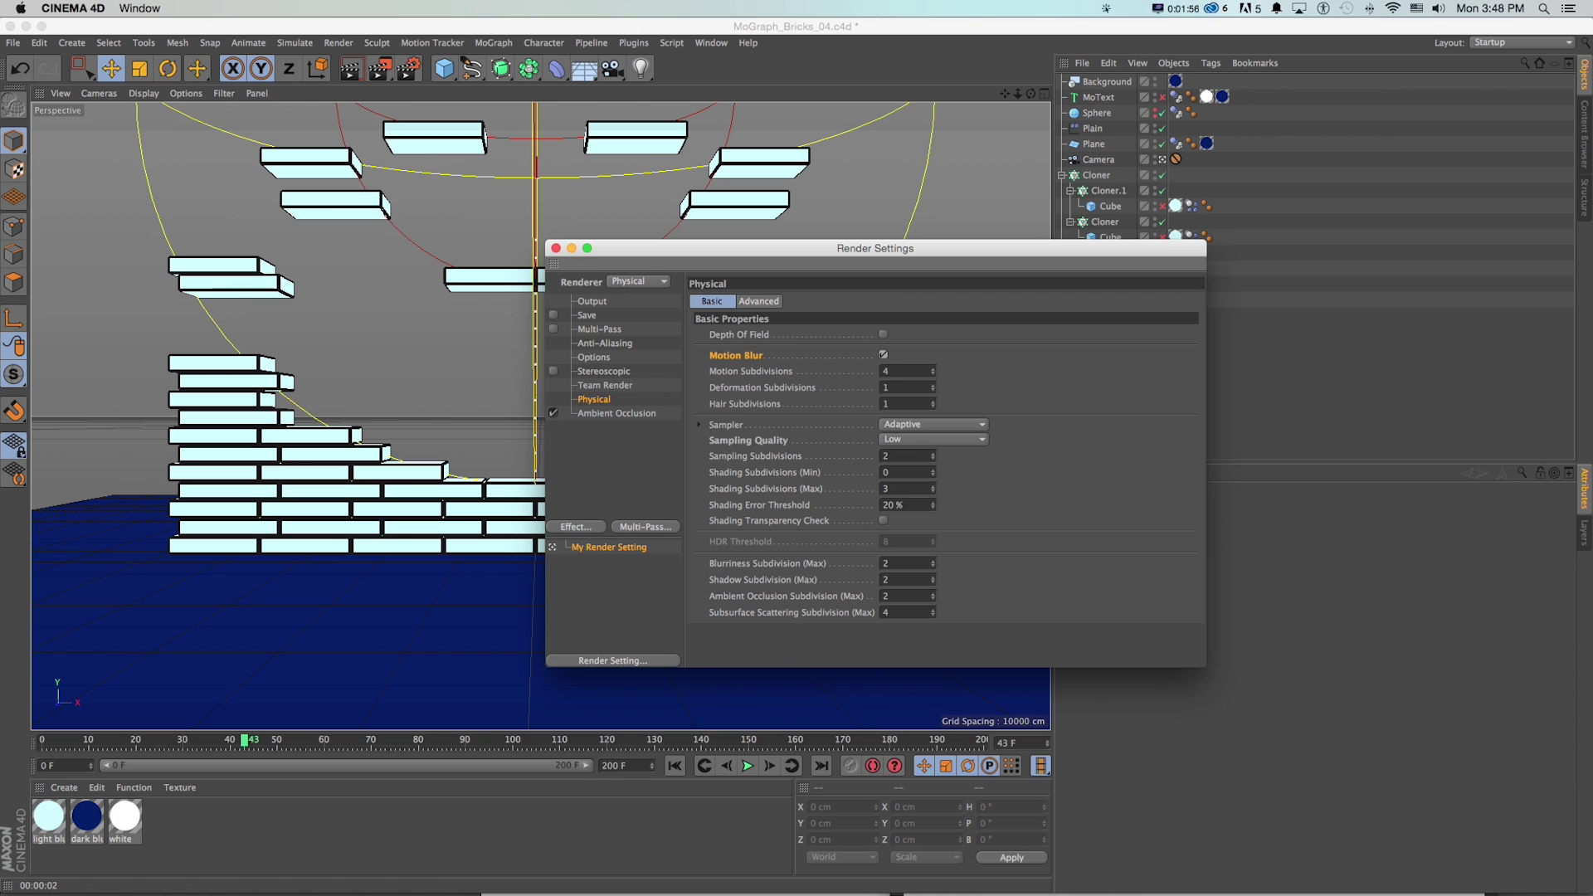
click(592, 301)
key(shift+r)
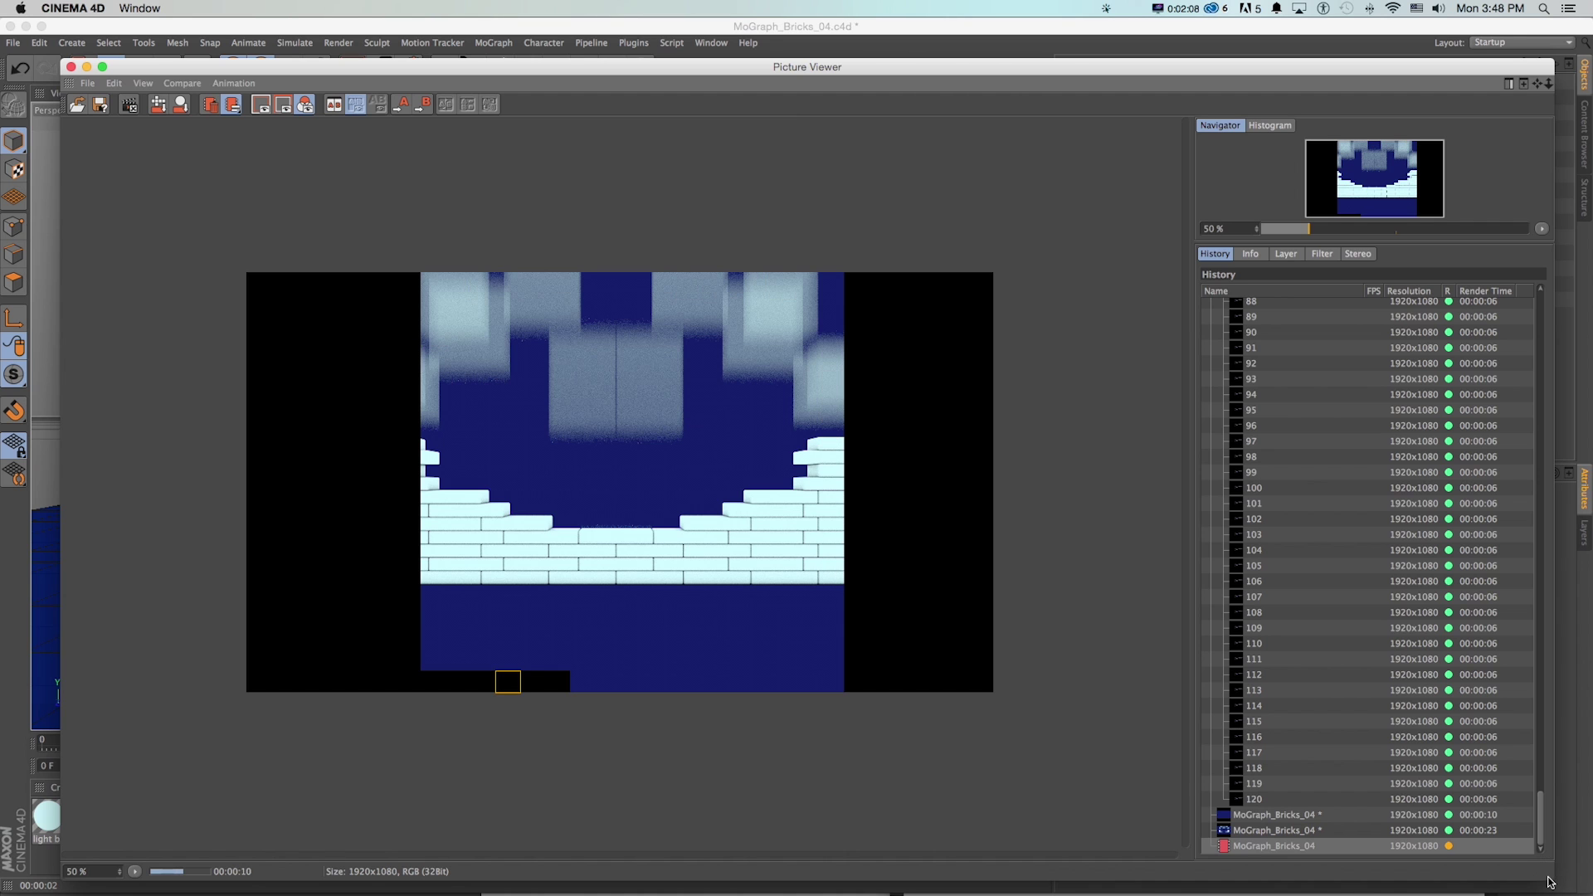
Step: Rearrange the Picture Viewer and Render Settings windows and set Physical Sampling Quality to High
drag(1534, 882, 1173, 840)
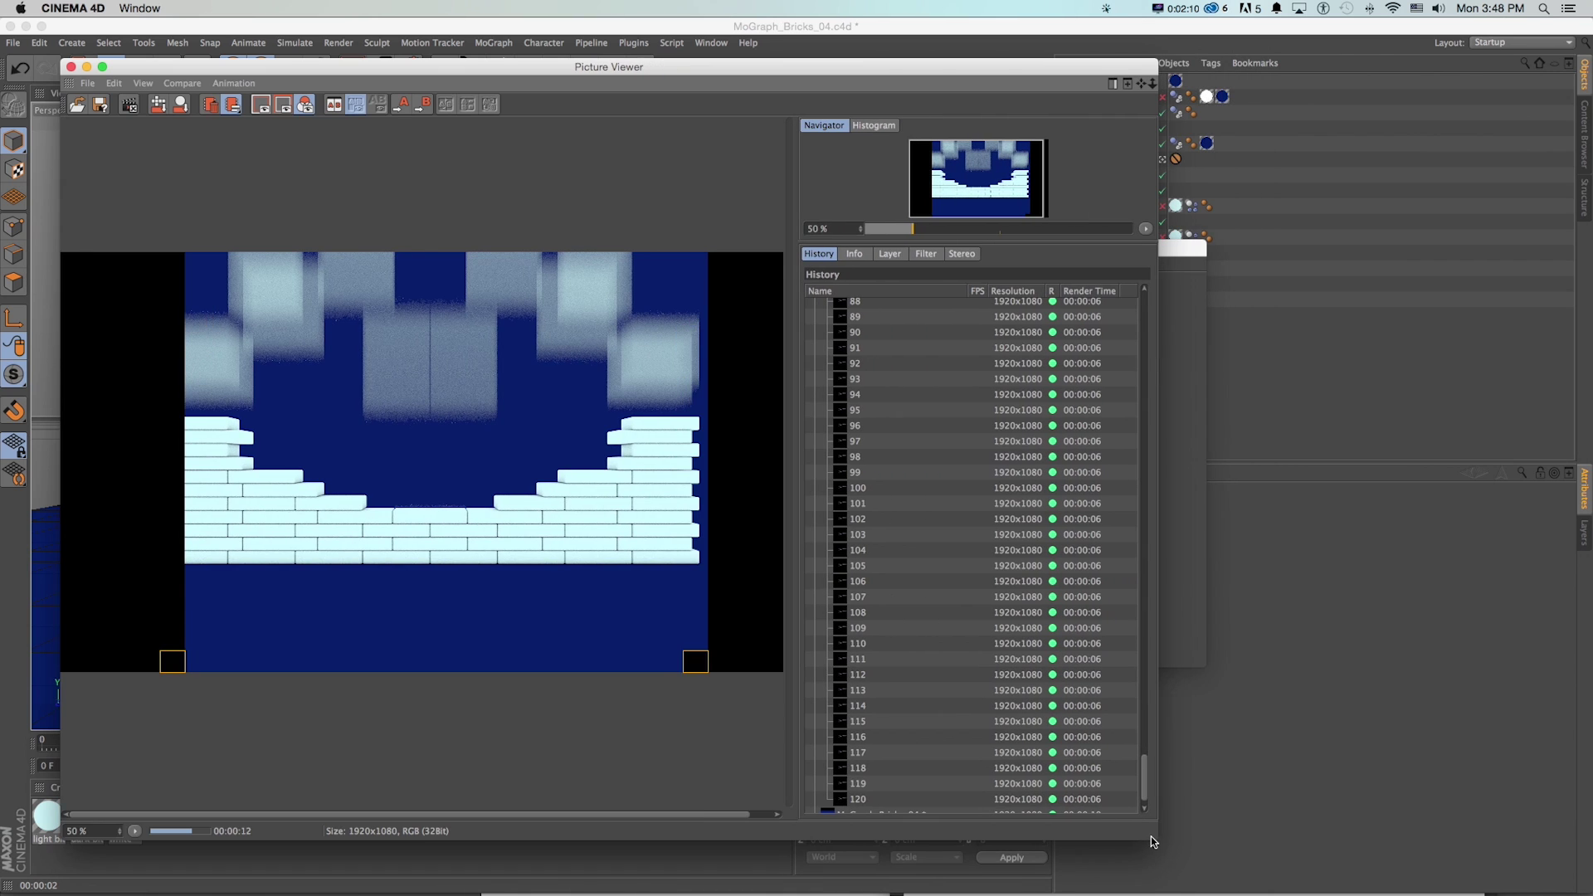
drag(643, 68, 1270, 43)
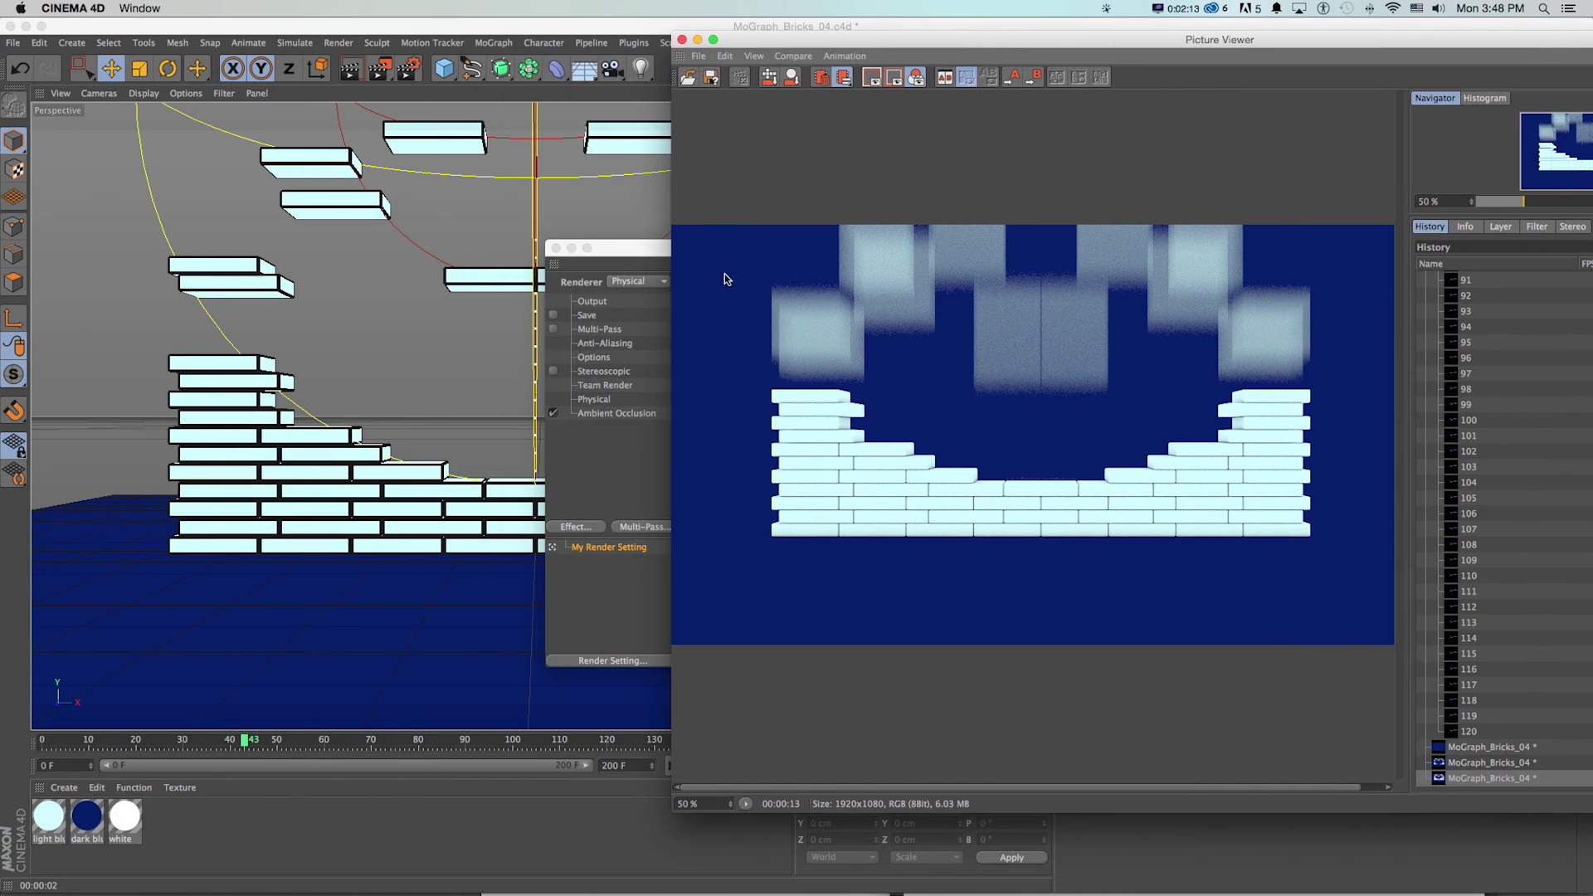
drag(642, 249, 231, 291)
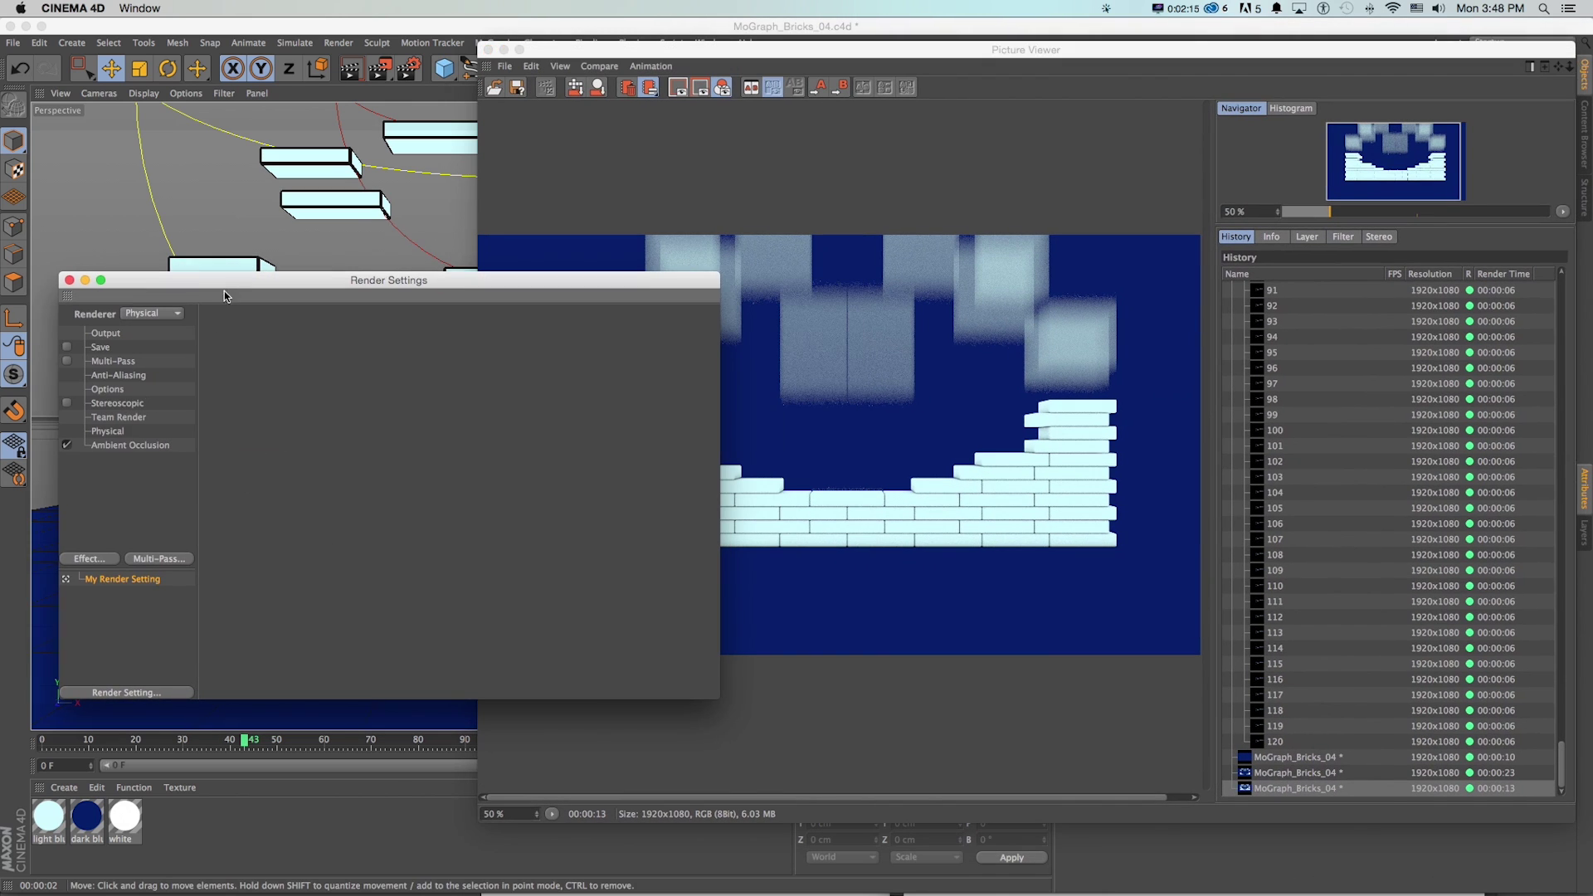
click(114, 430)
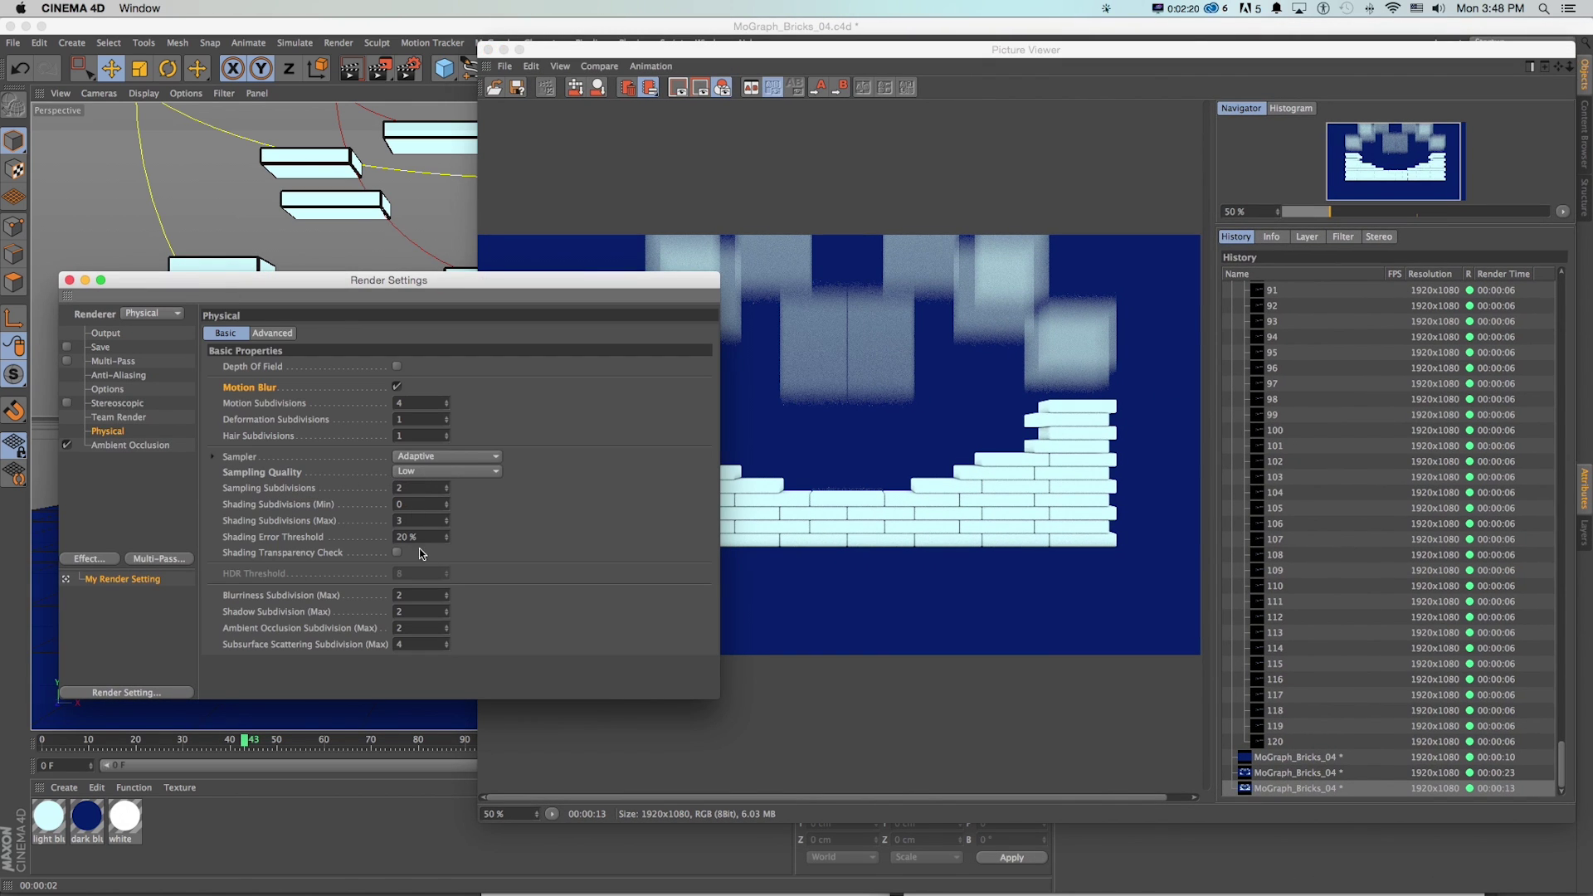
click(426, 471)
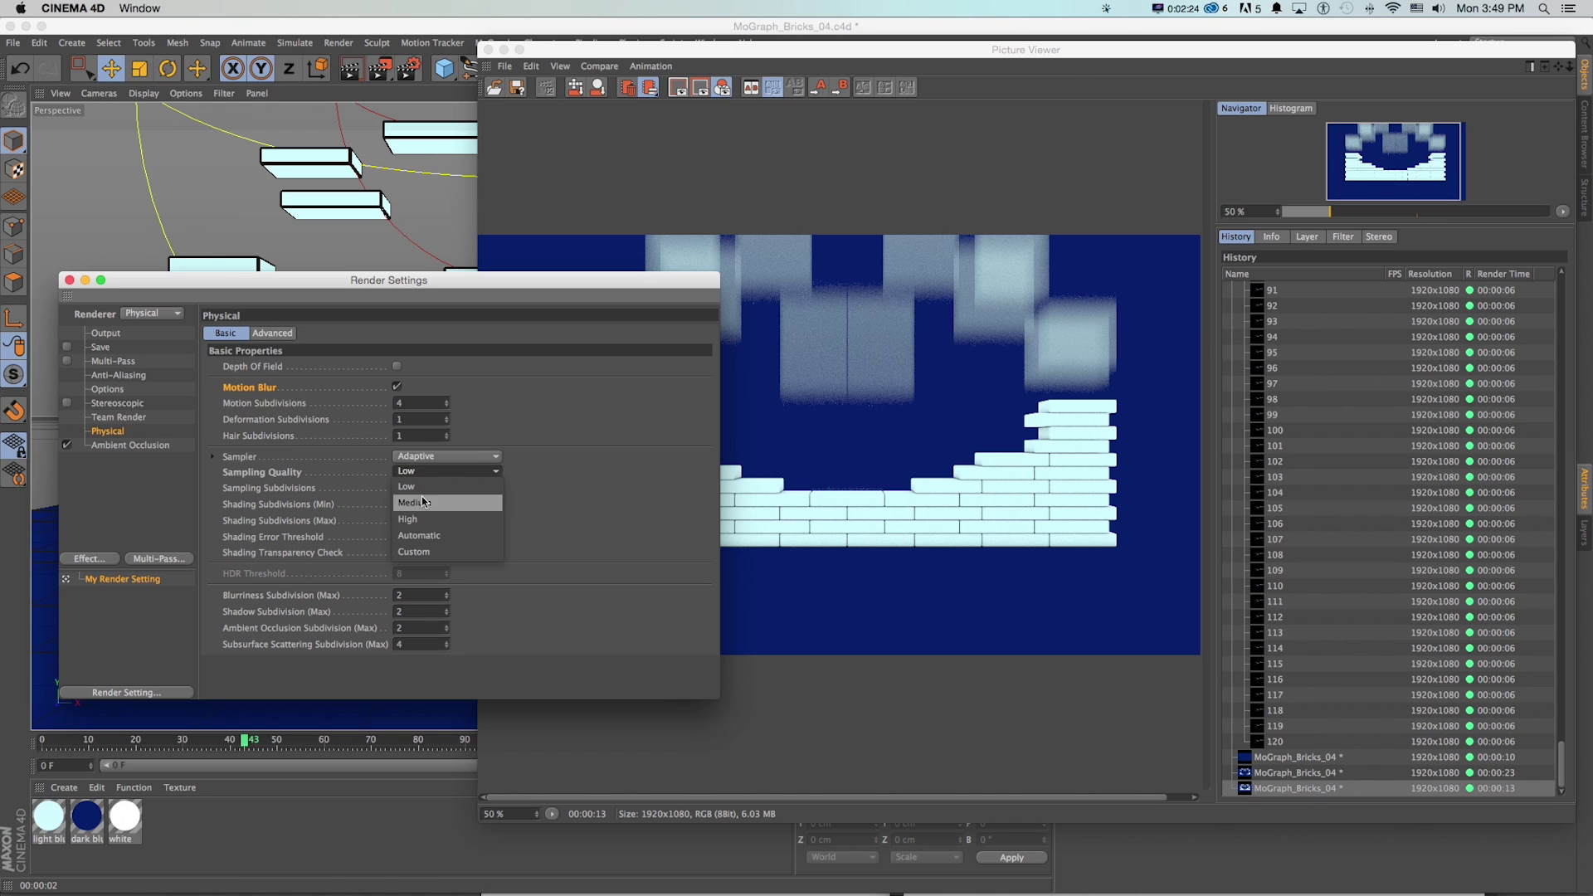
click(419, 520)
Step: Re-render the frame, compare it against the earlier render in History, and return to After Effects
key(shift+r)
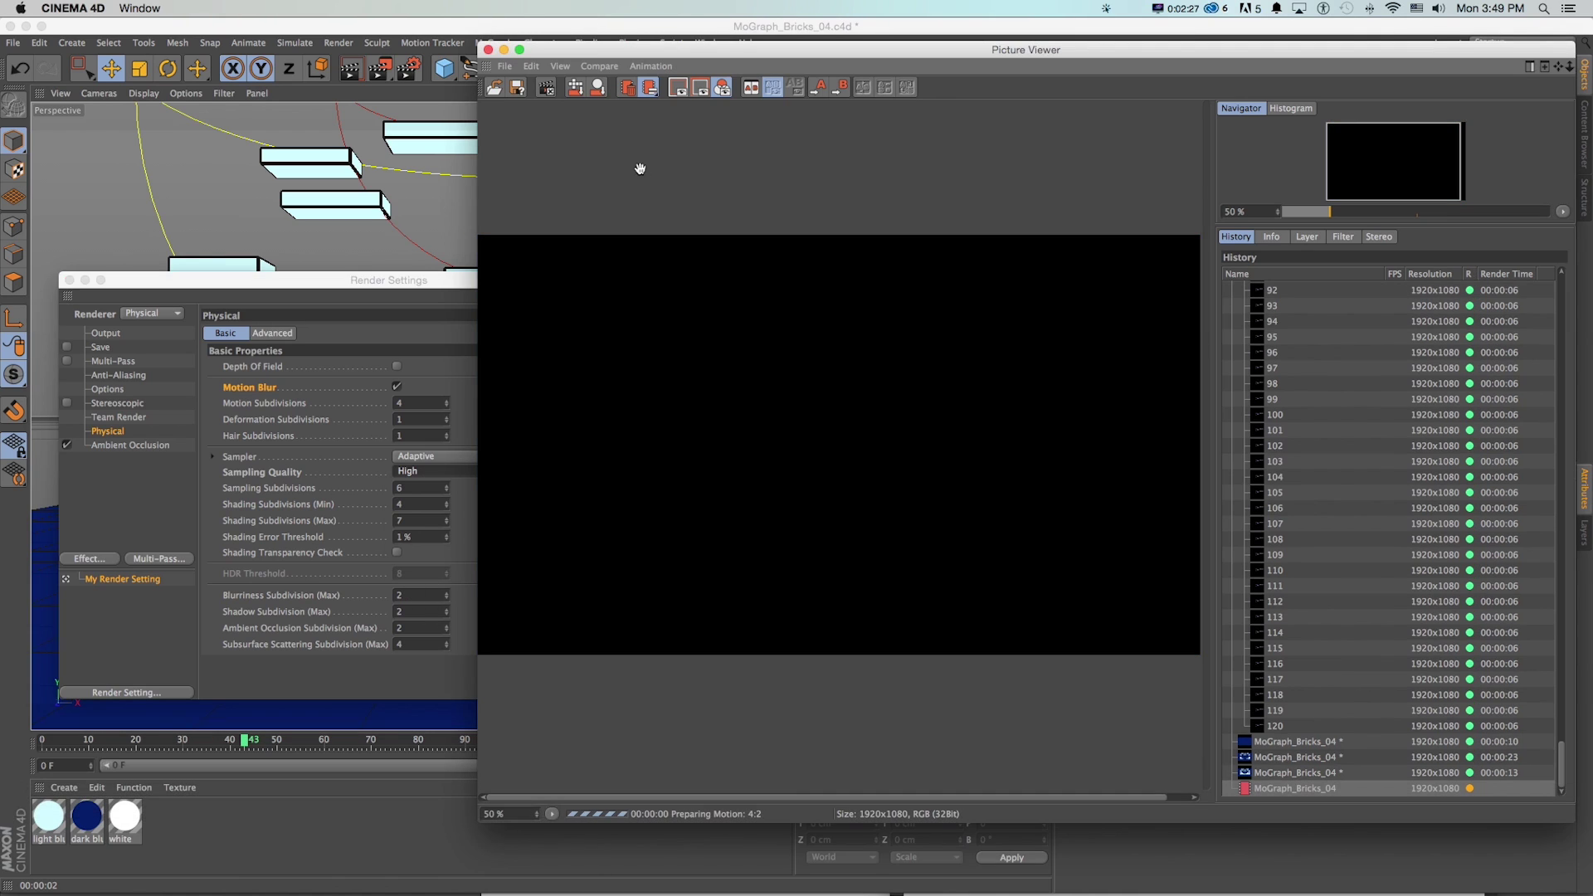
click(1268, 772)
click(1270, 790)
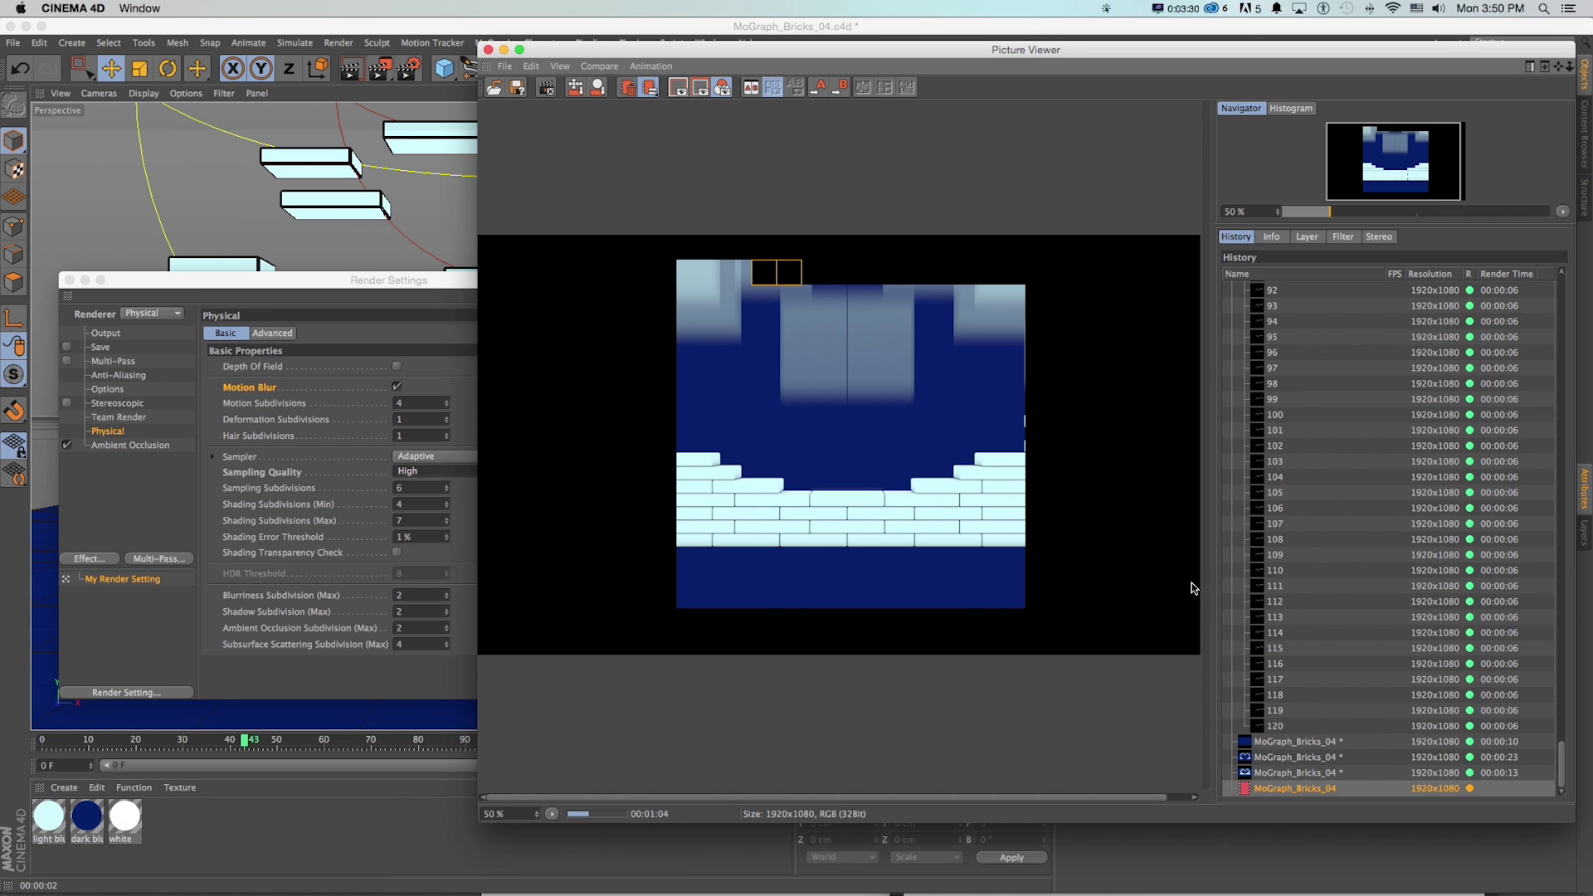
key(super+Tab)
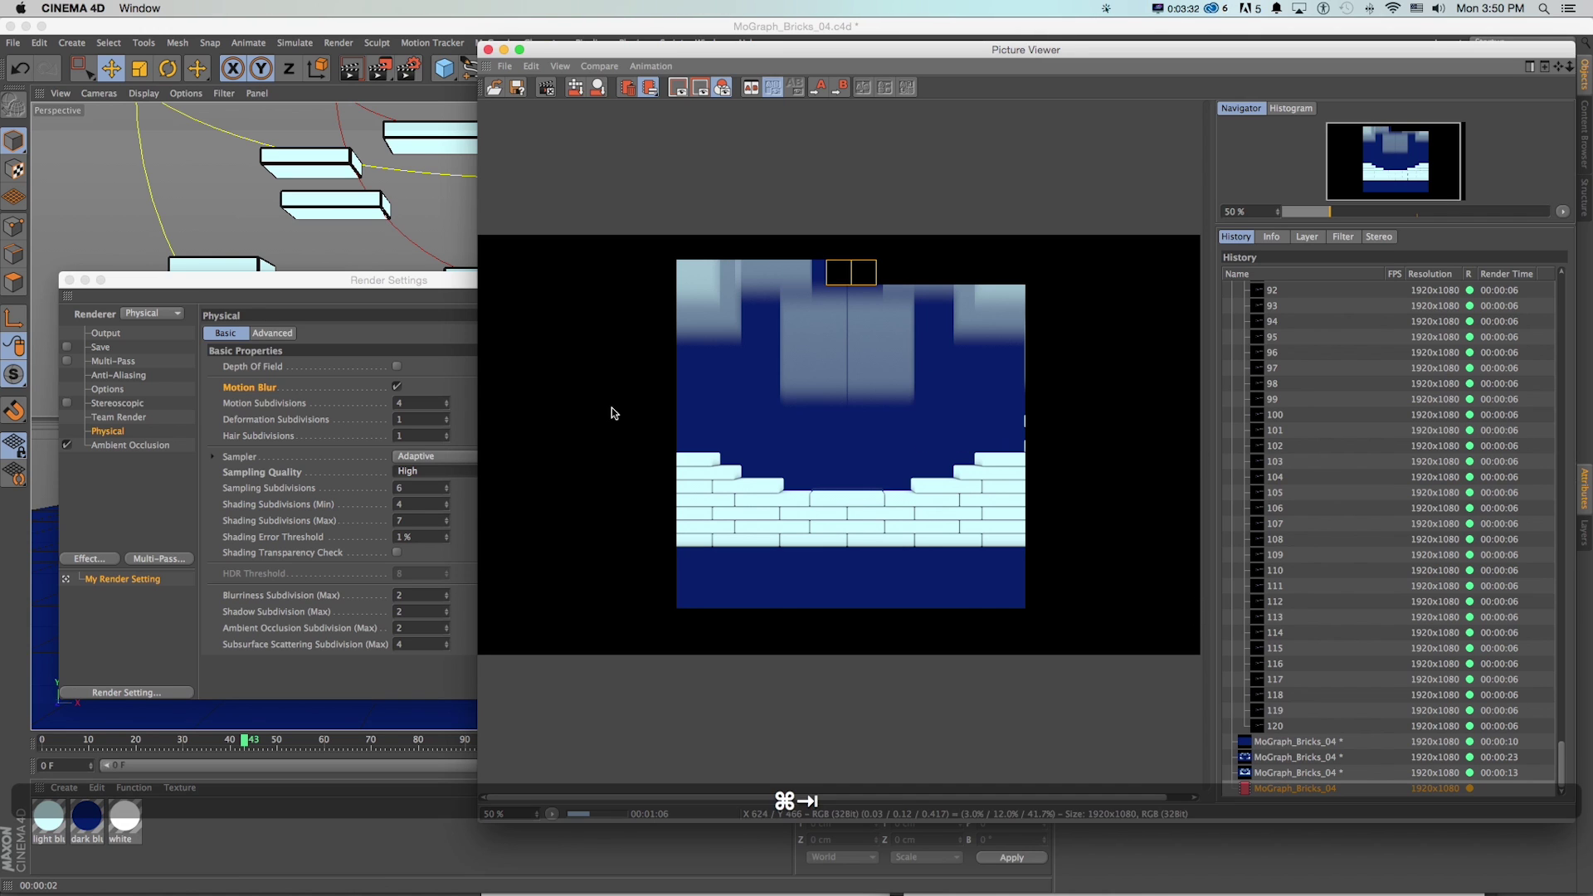
click(158, 448)
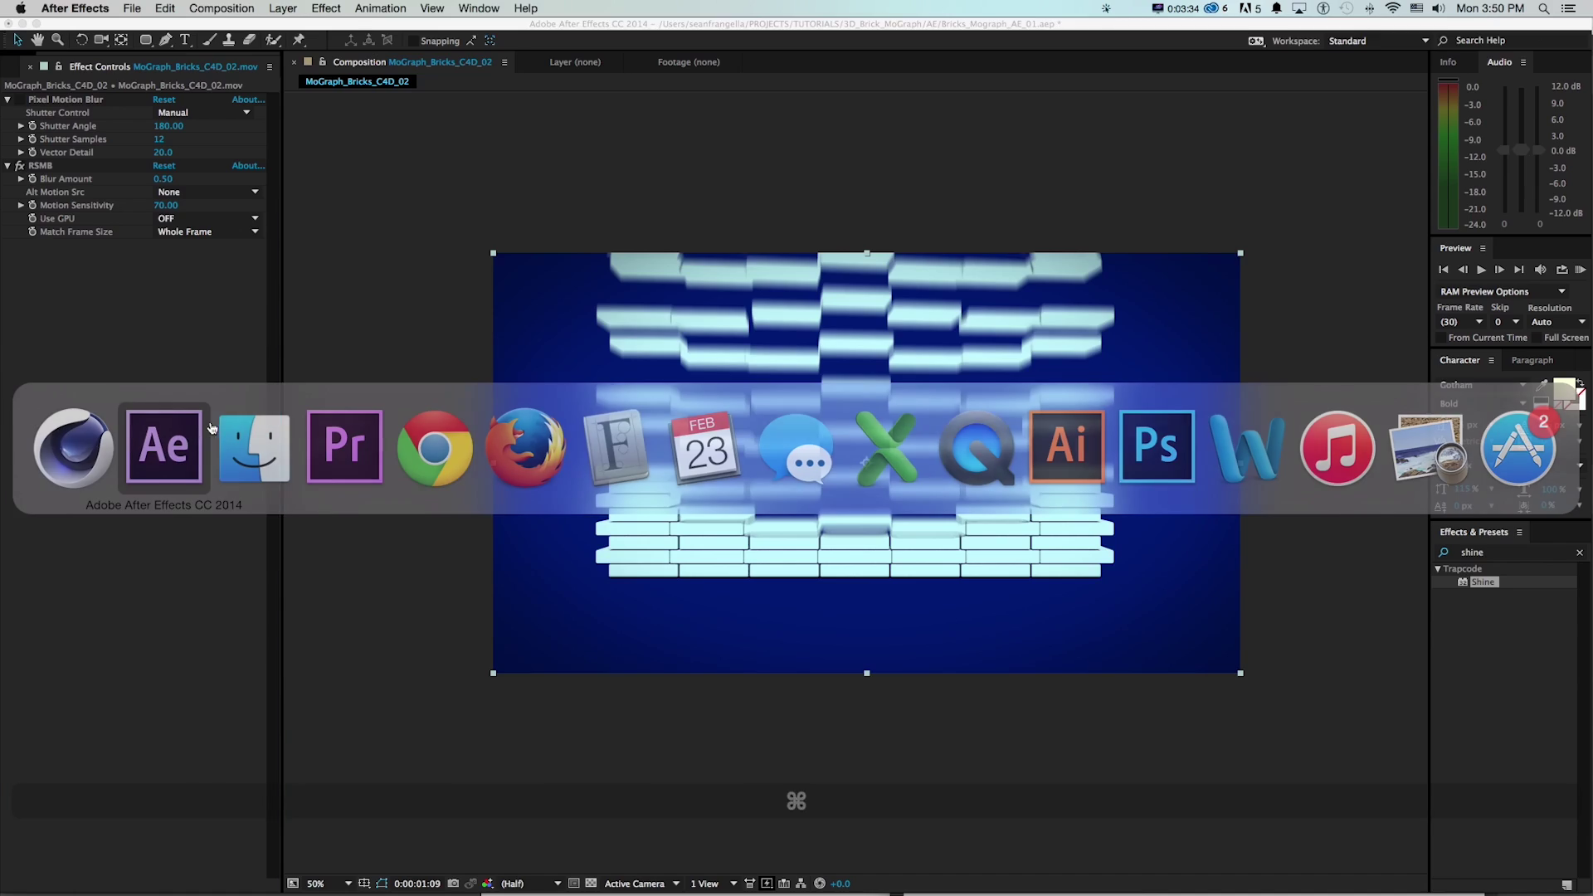
Step: Toggle RSMB and Pixel Motion Blur off and back on to compare the brick blur
click(21, 166)
click(19, 101)
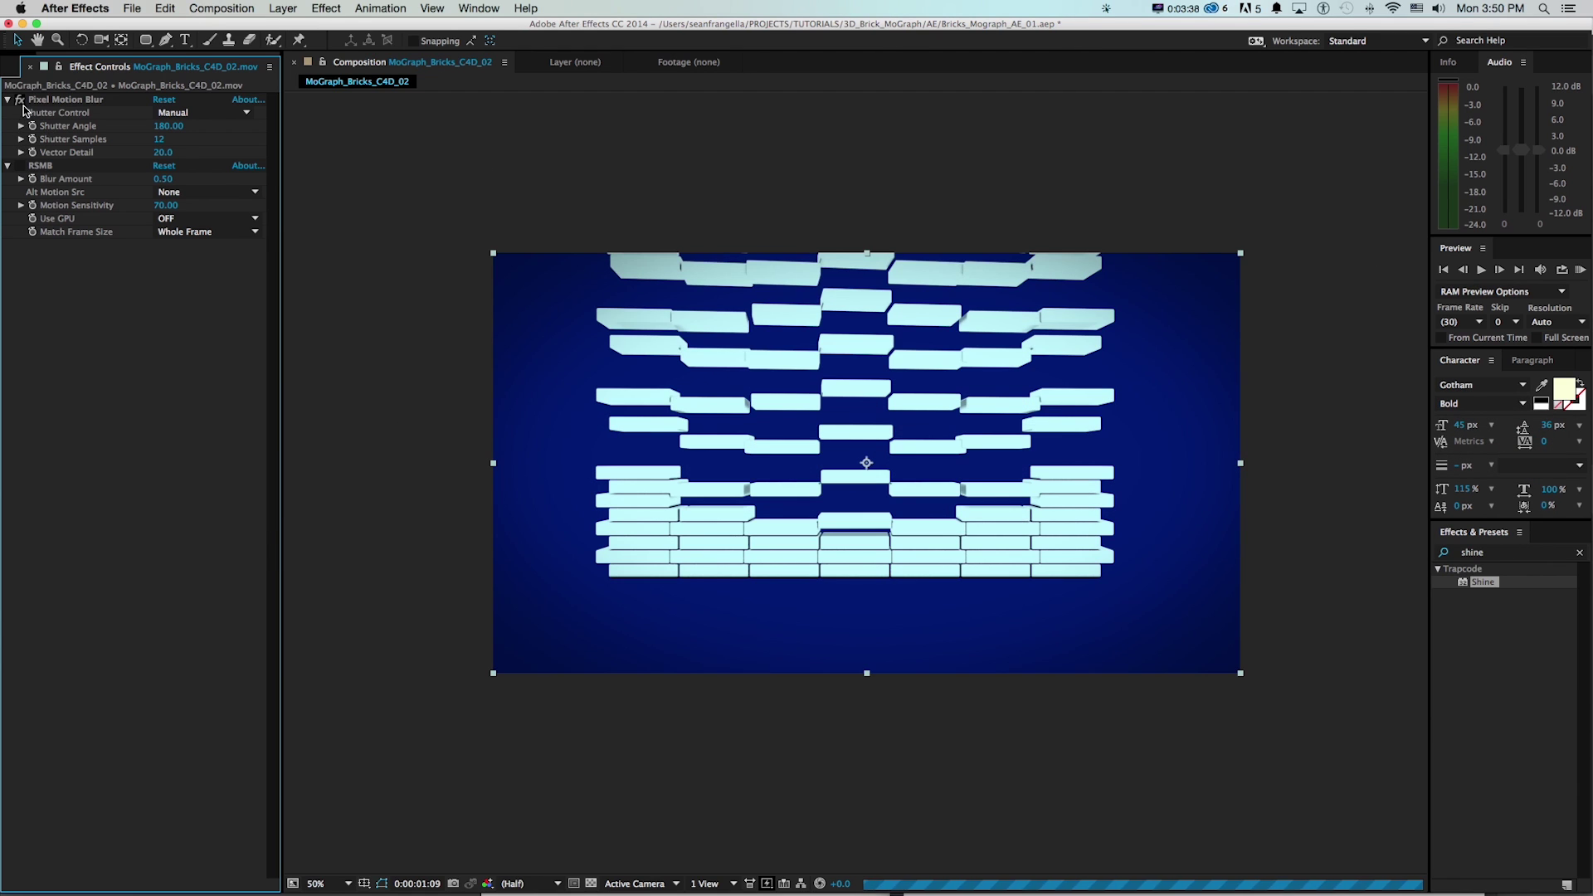
click(20, 166)
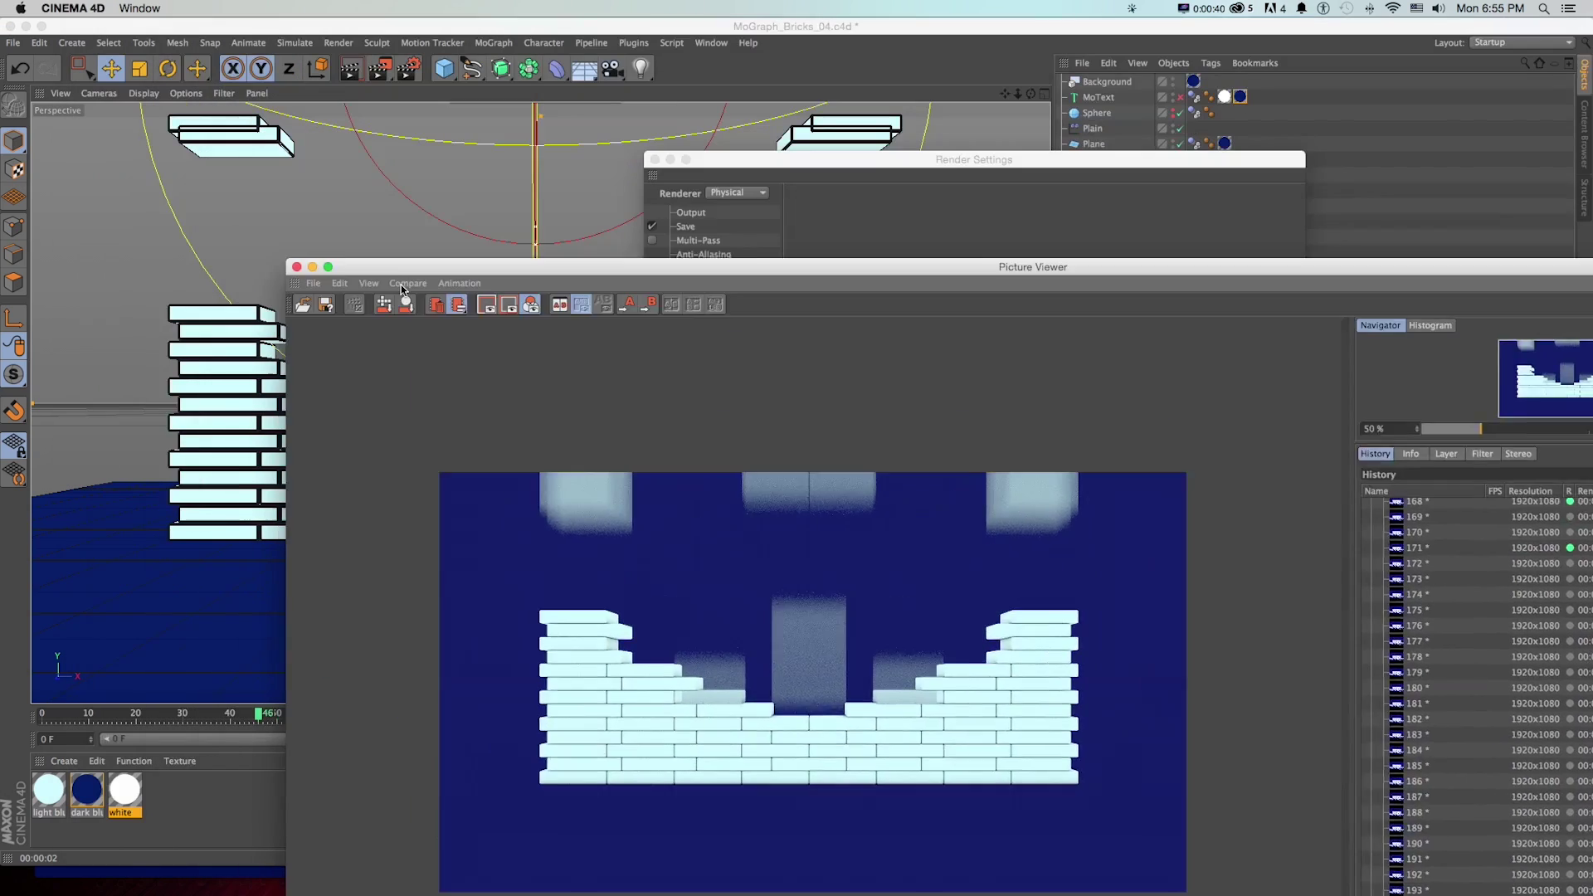
drag(331, 272, 604, 554)
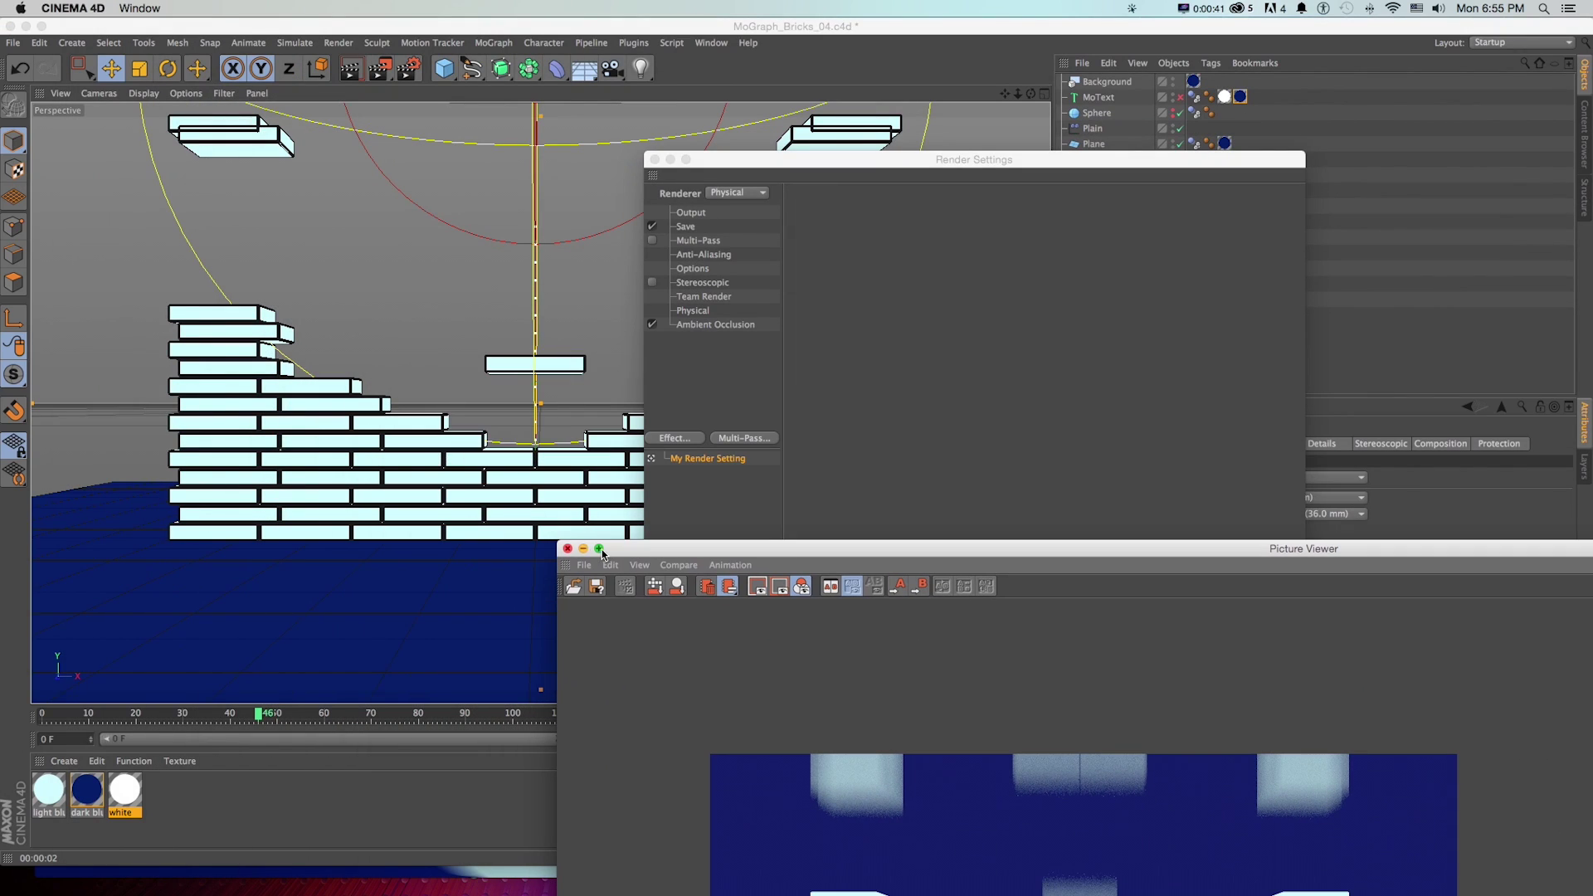
Step: Close the Picture Viewer, turn off Physical motion blur, and set the Output frame range
click(568, 549)
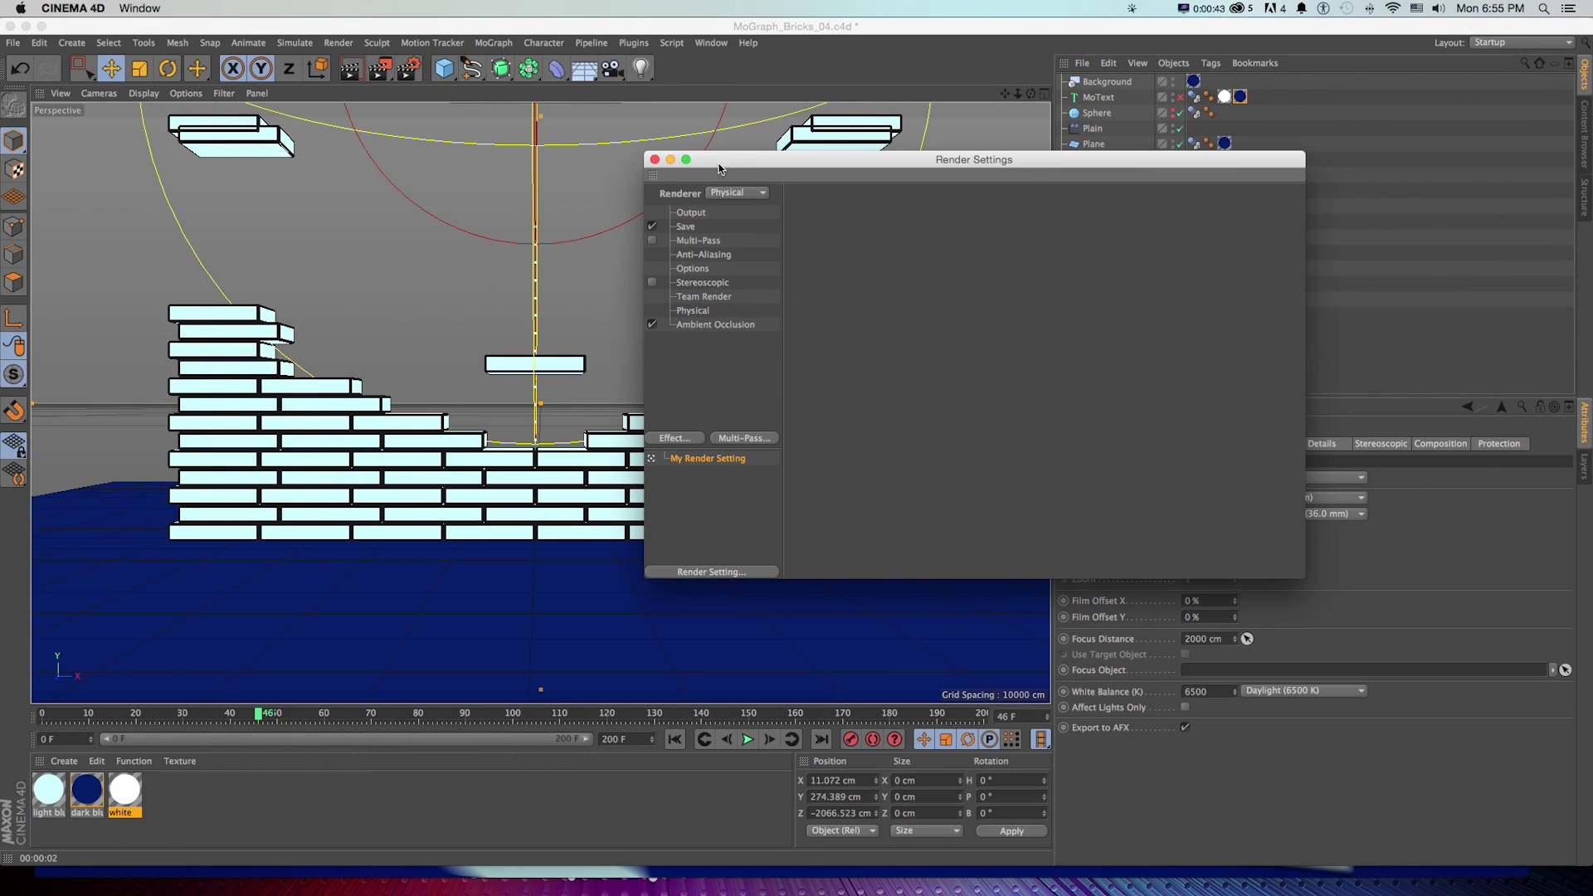
drag(719, 169, 762, 213)
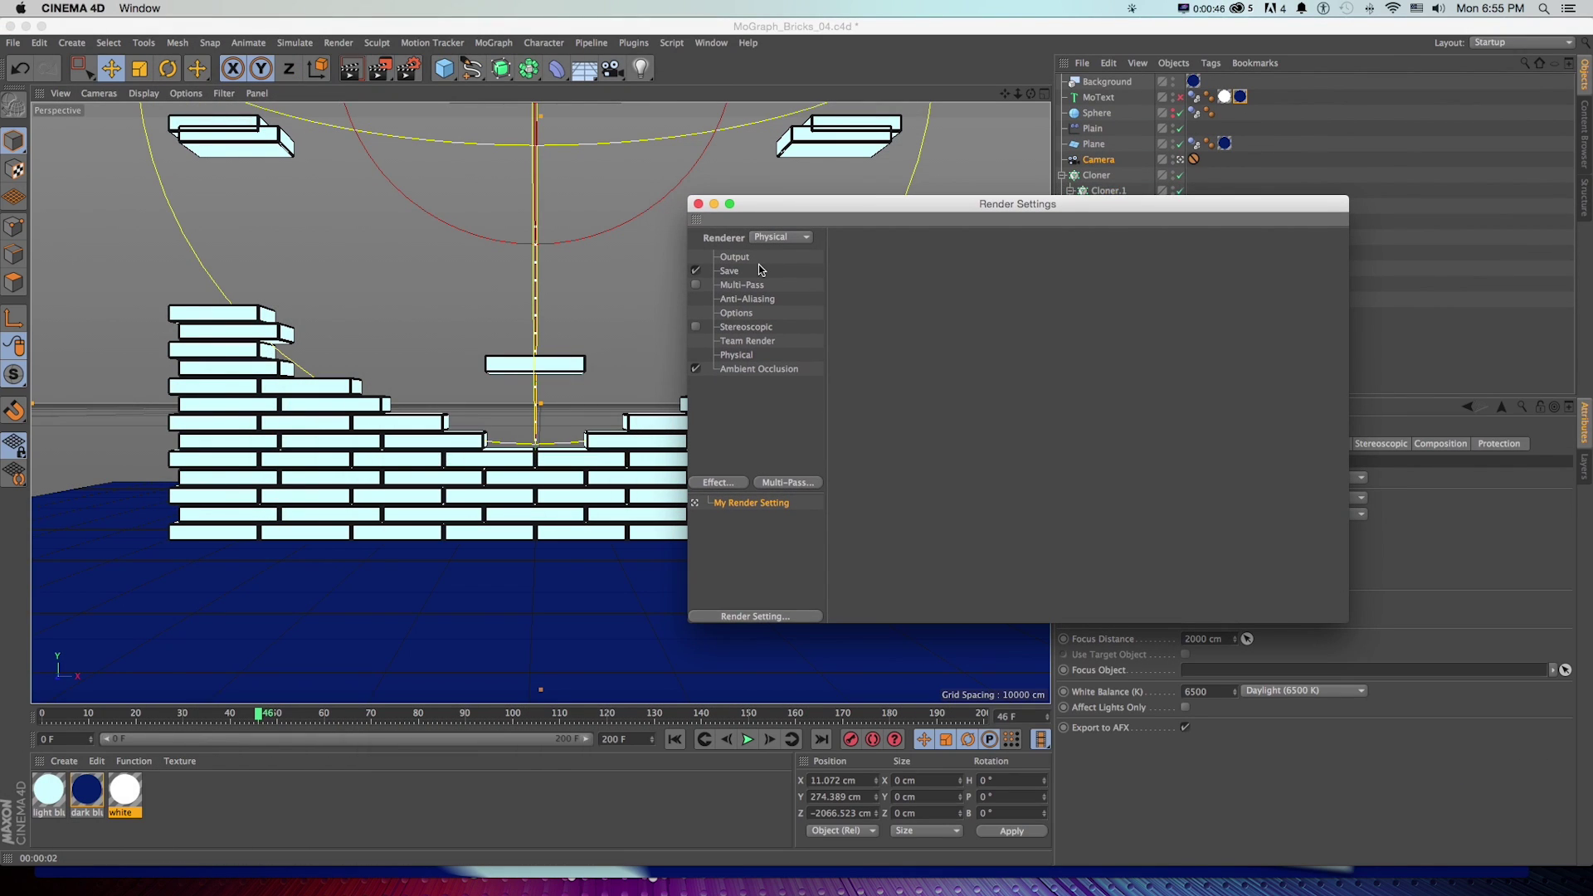
click(733, 358)
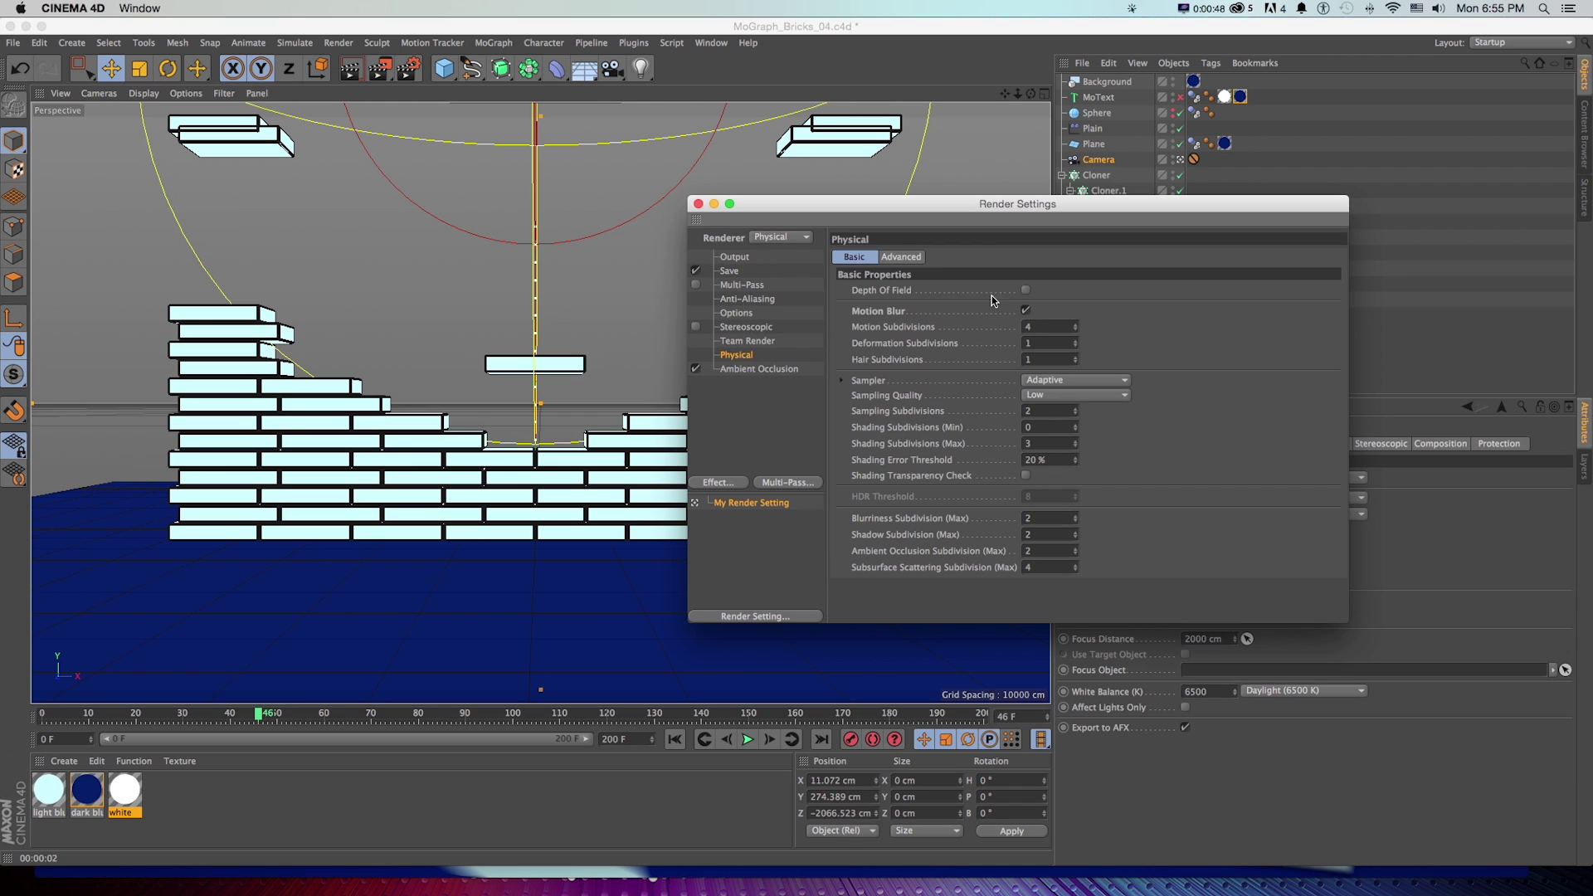
click(1026, 311)
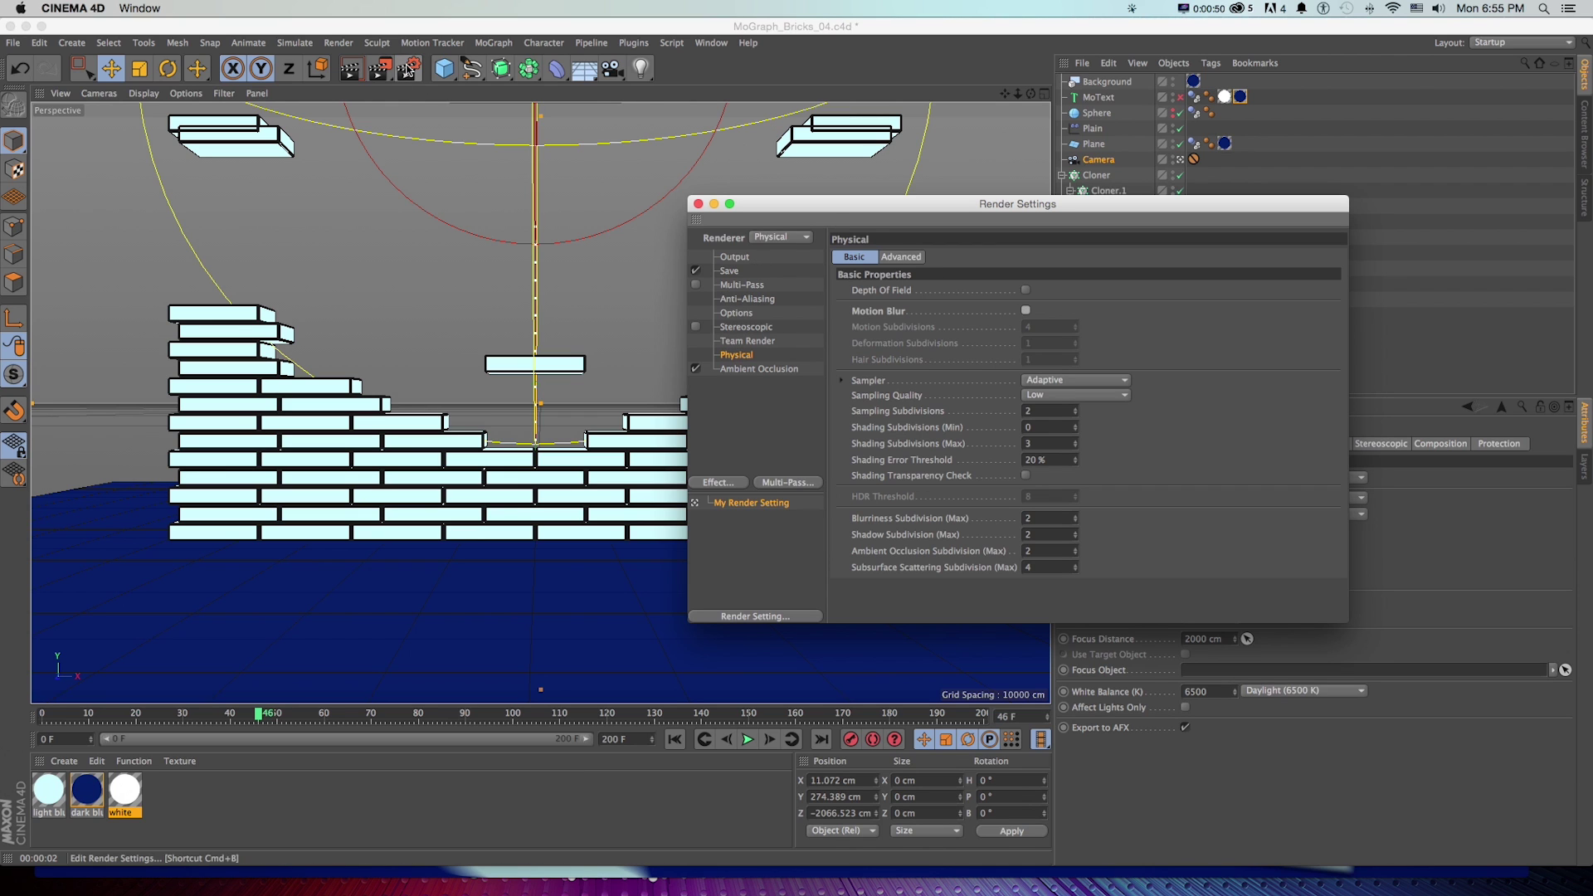
click(734, 259)
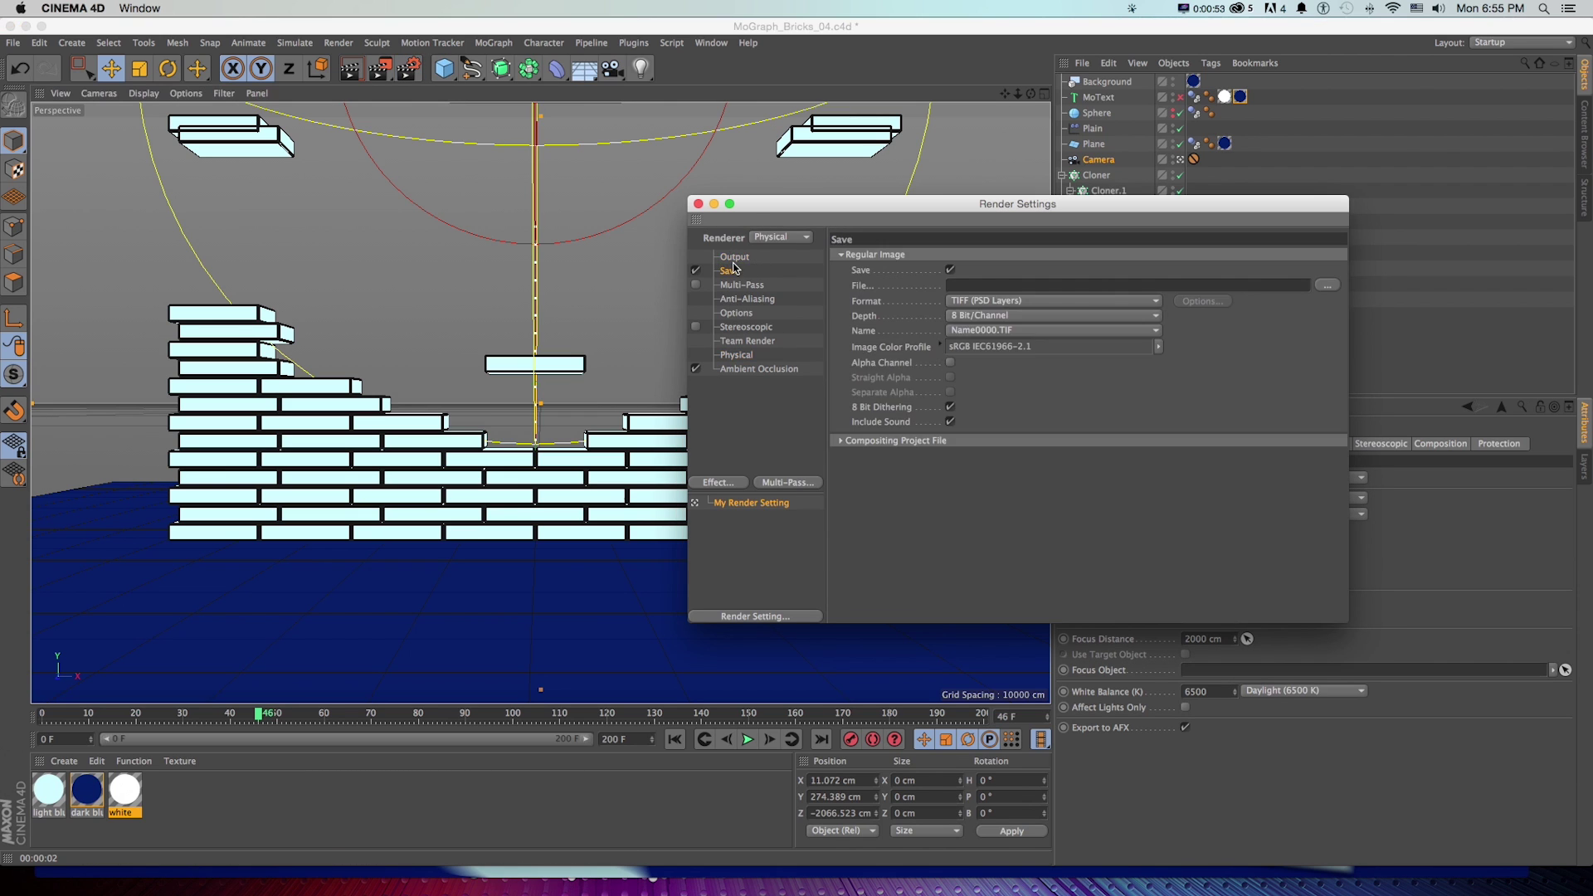
click(943, 423)
click(954, 438)
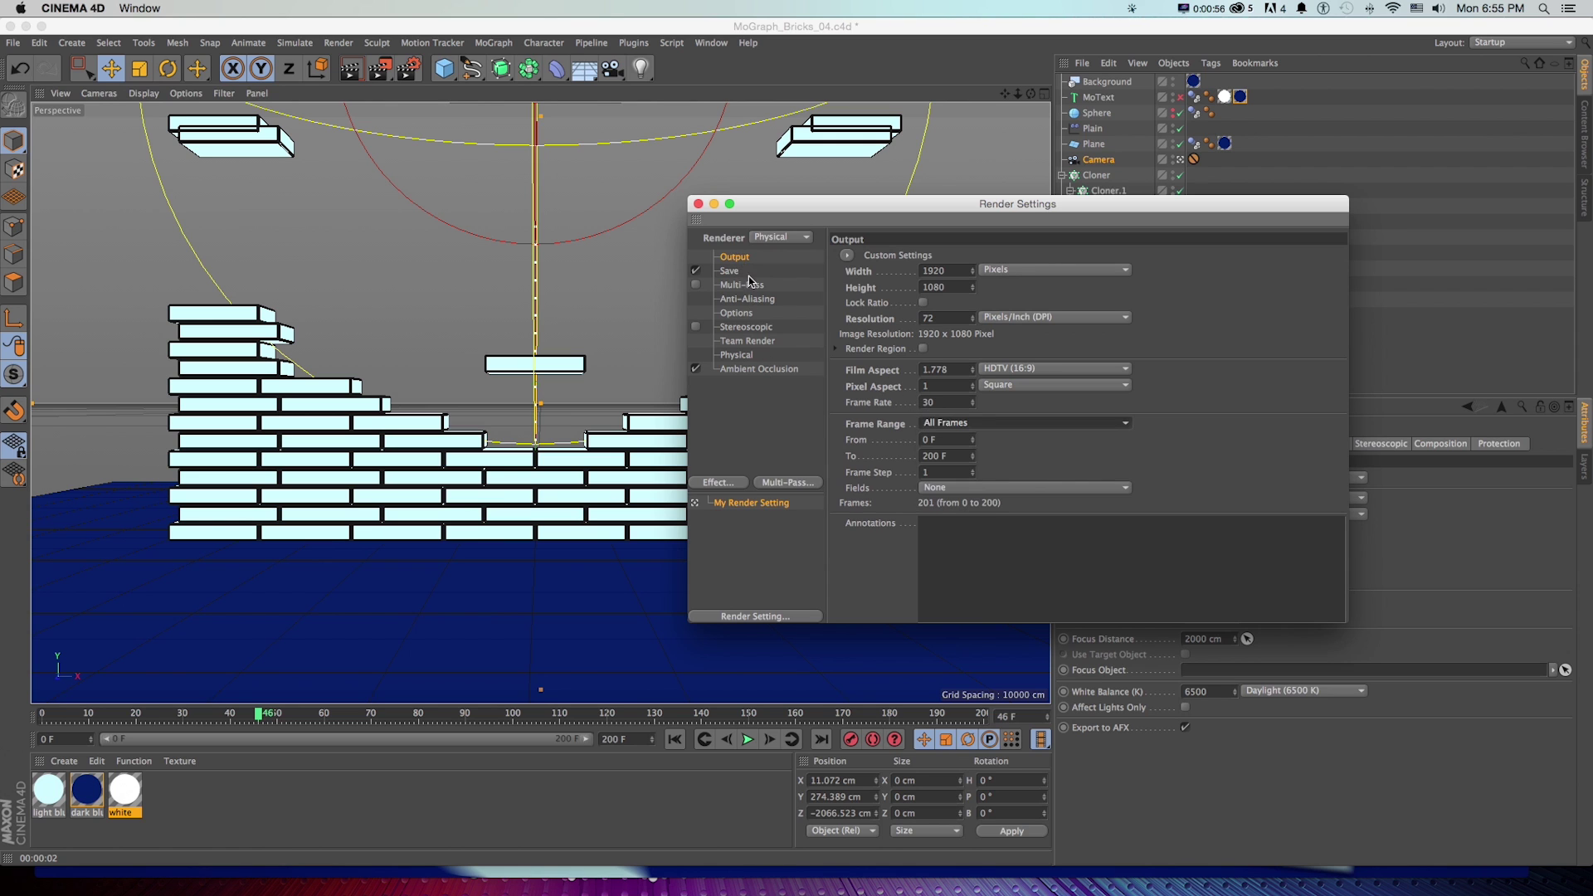
click(729, 271)
Step: Run a test render without a file name, cancel Save as, and reopen Render Settings
key(shift+r)
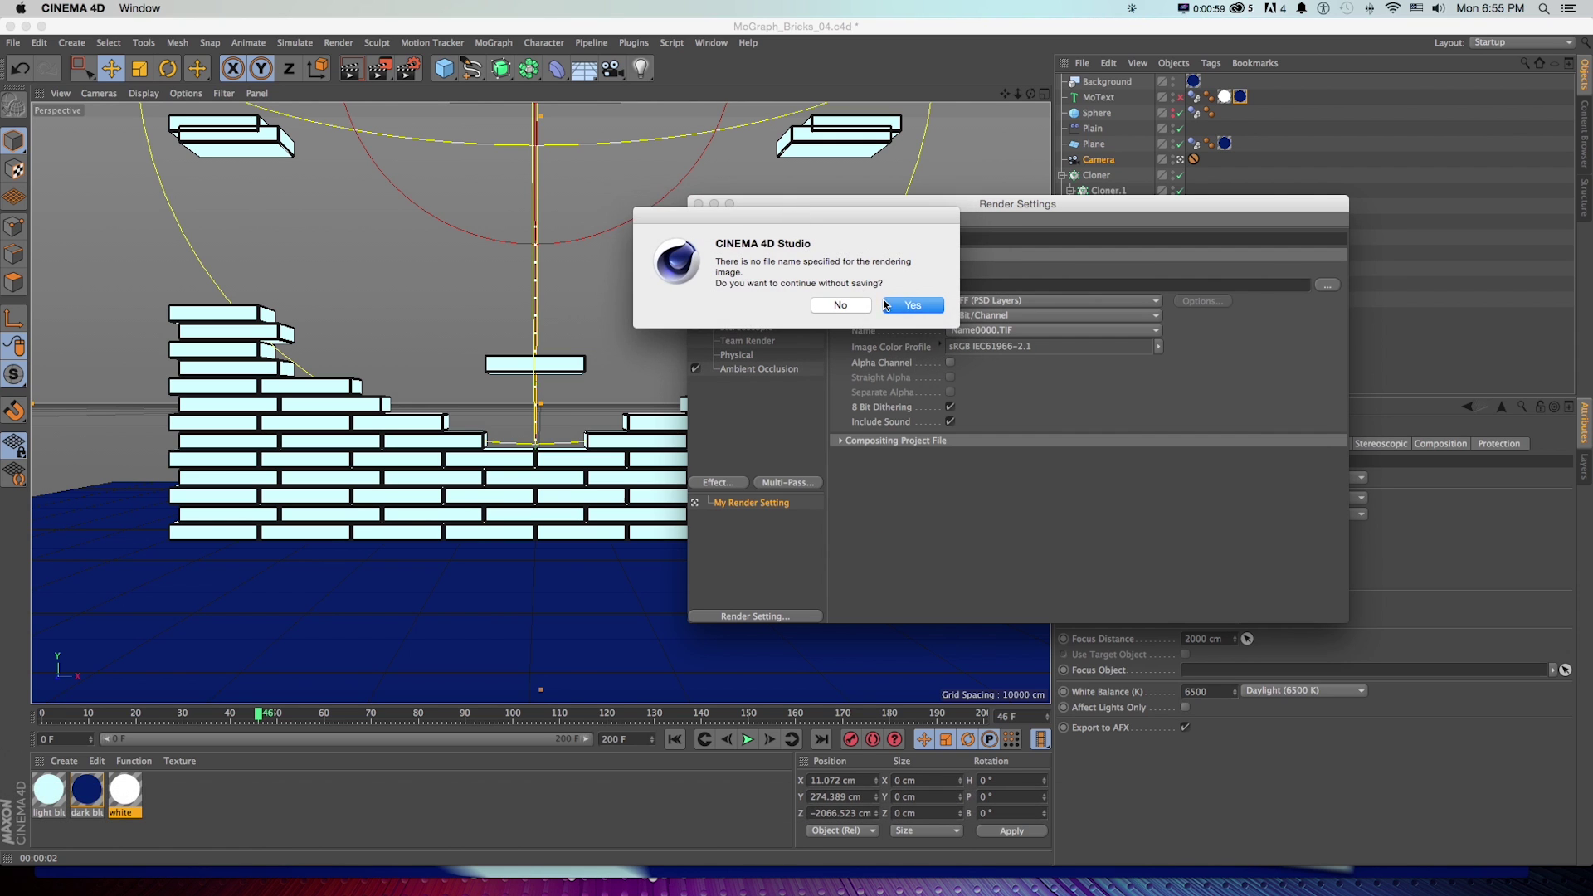
click(915, 307)
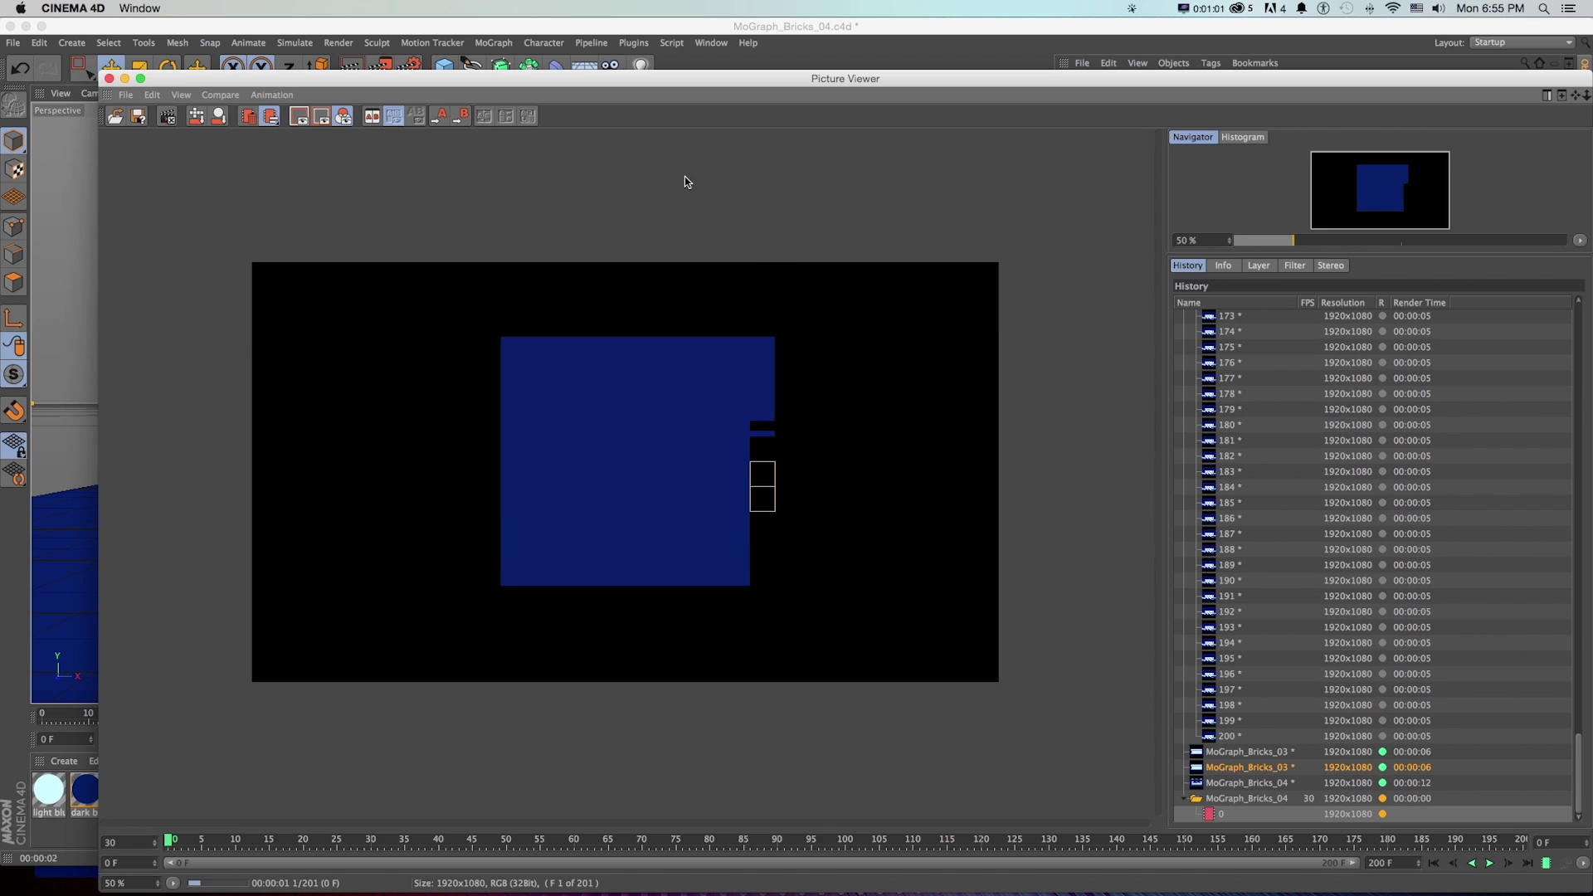
click(125, 94)
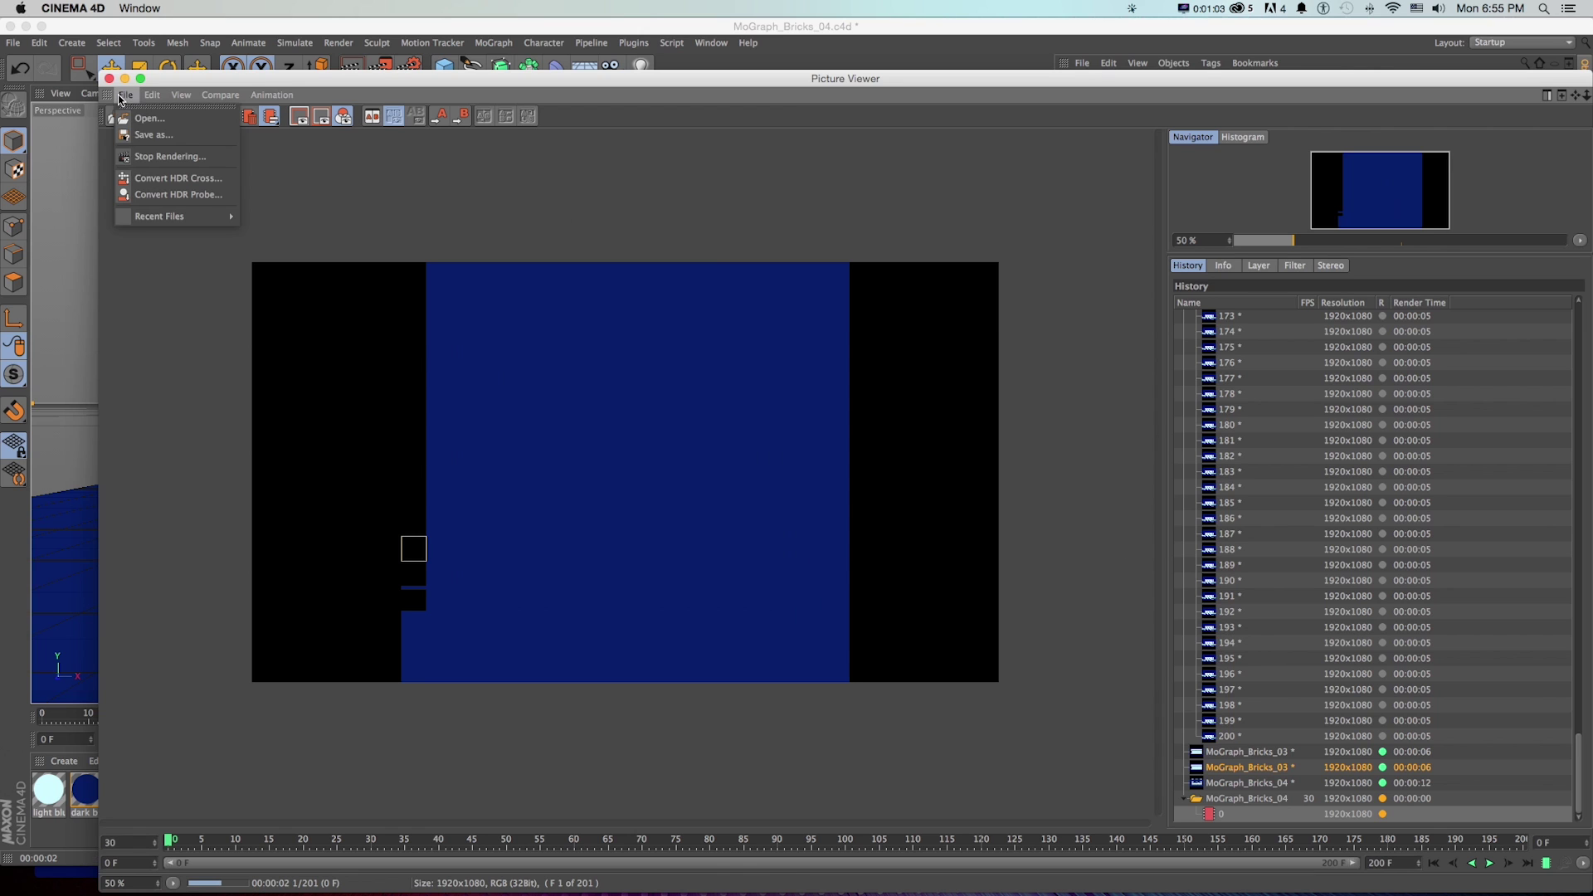
click(146, 137)
click(114, 326)
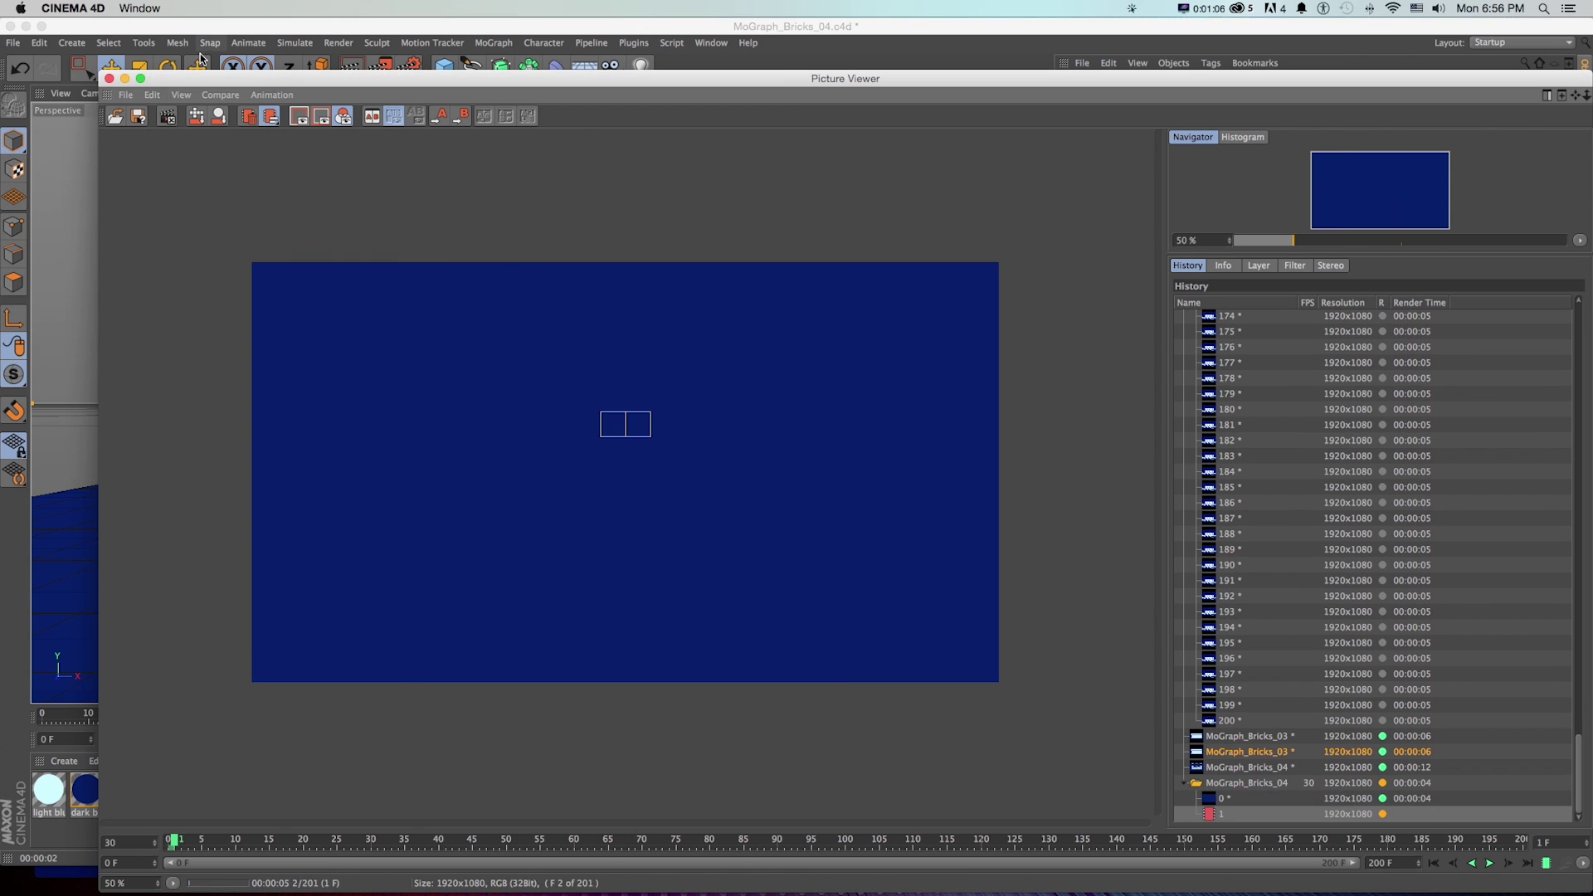
key(ctrl+b)
drag(805, 205, 815, 188)
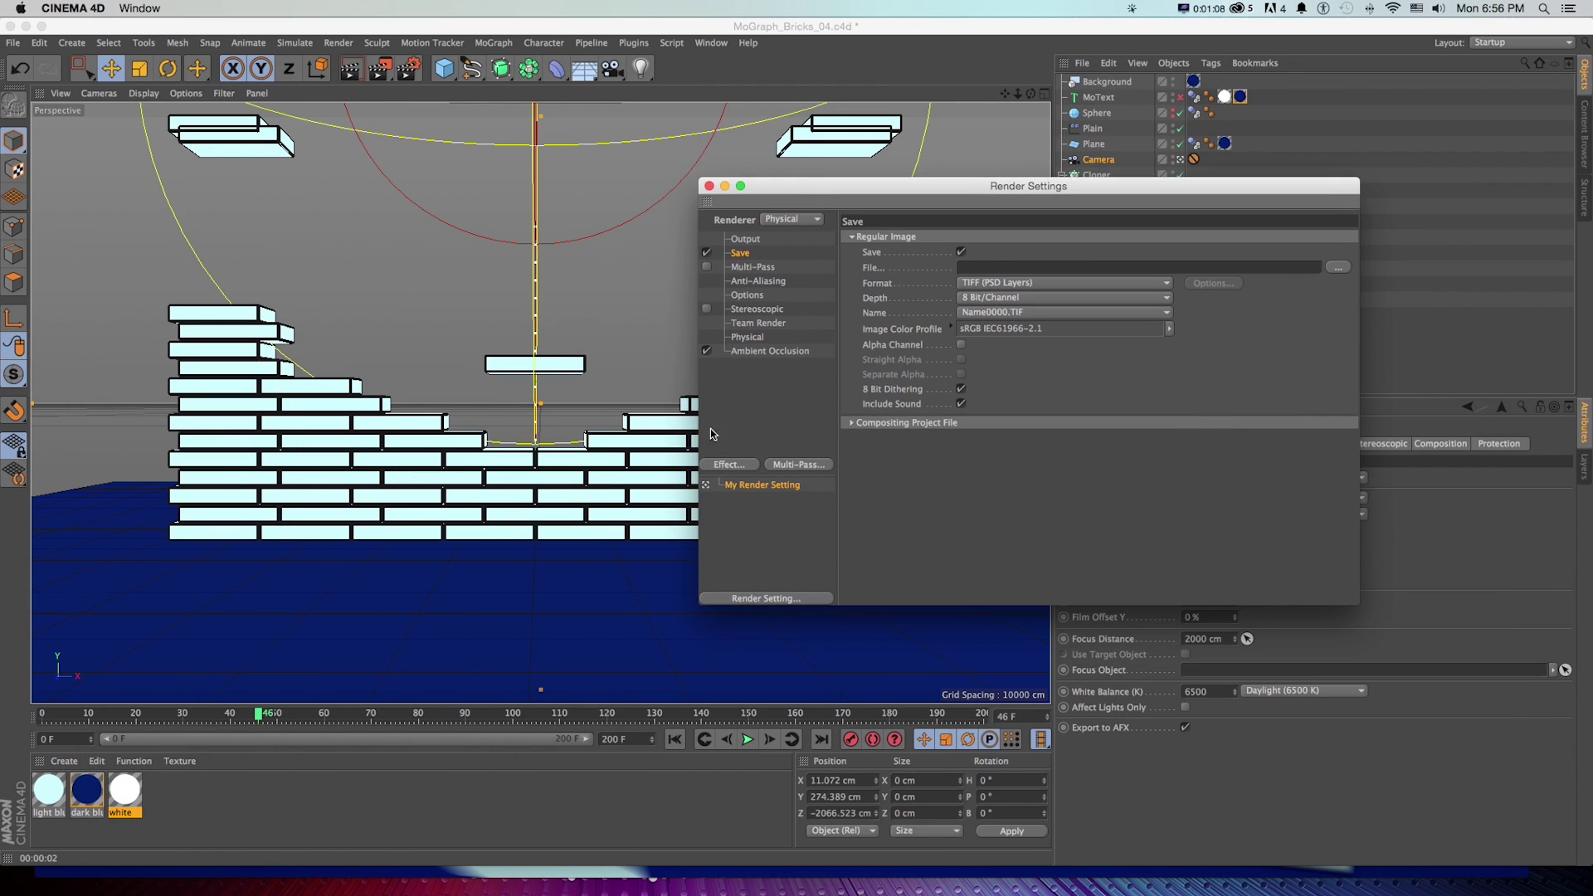
Step: Save the Cinema 4D scene with Cmd+S and switch to After Effects
click(746, 33)
key(super+s)
key(super+Tab)
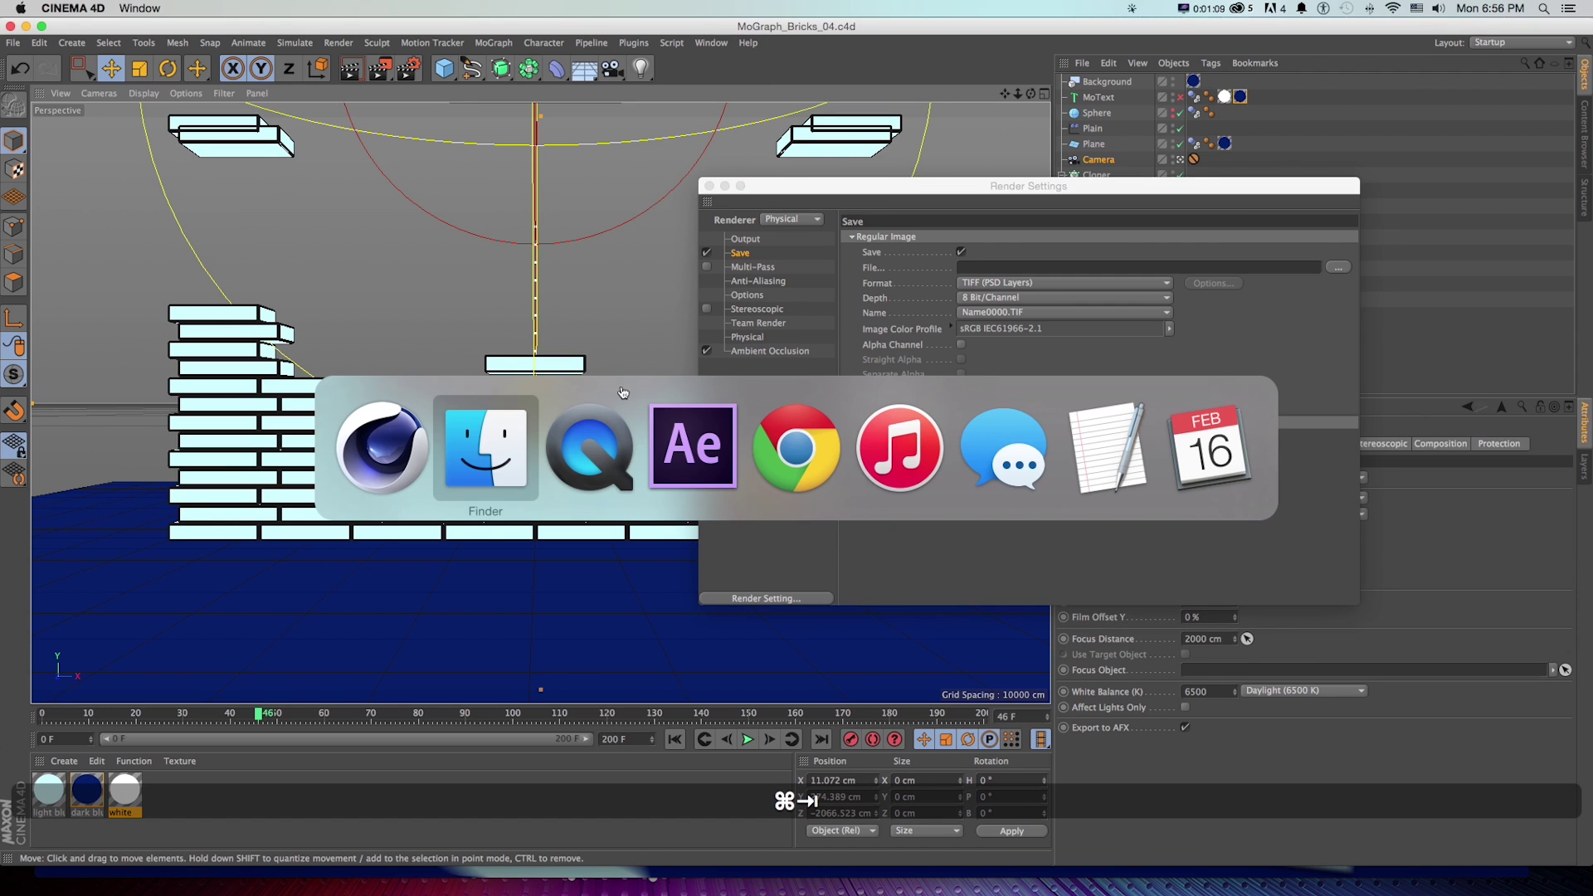
key(super+Tab)
key(super+Tab)
Step: Preview the MoGraph_Bricks_C4D_02 comp from near the start, then open the Import File dialog
click(131, 309)
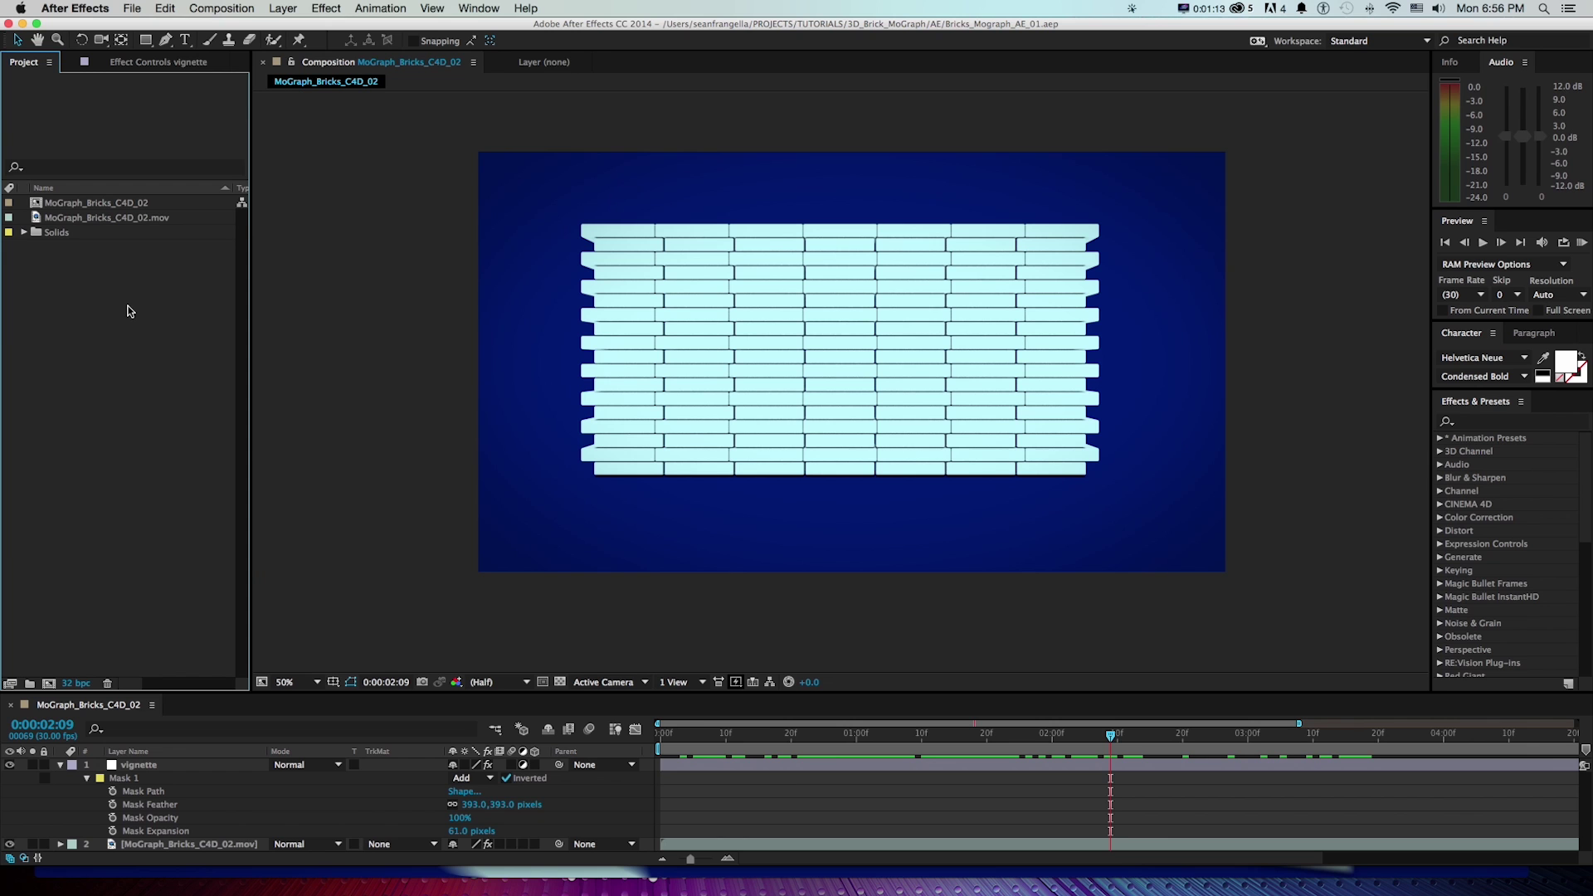
click(732, 749)
key(space)
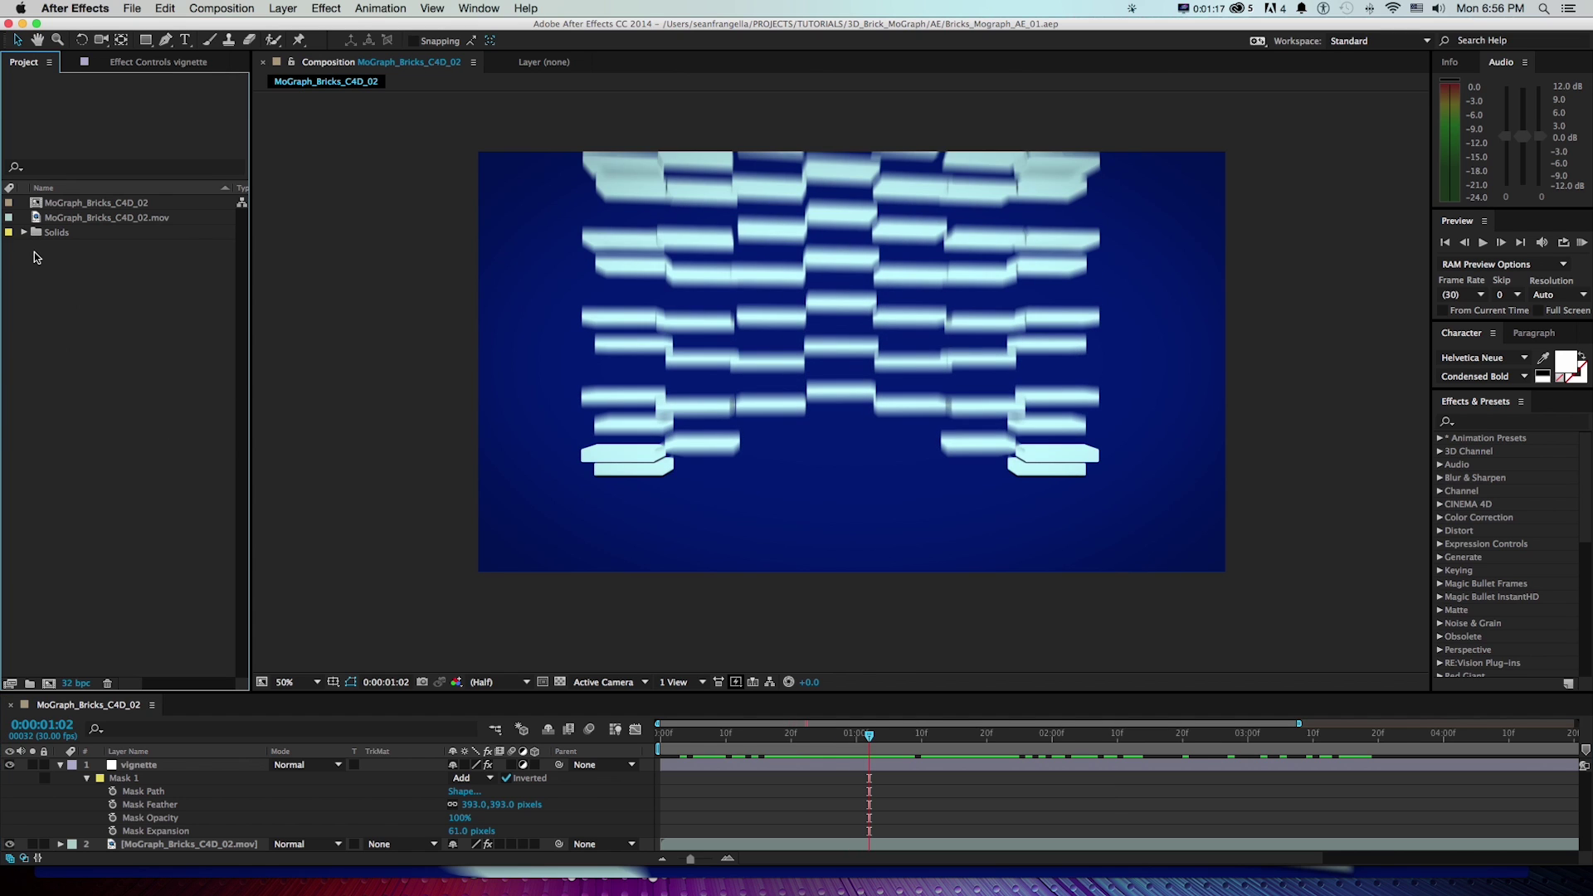
double_click(33, 251)
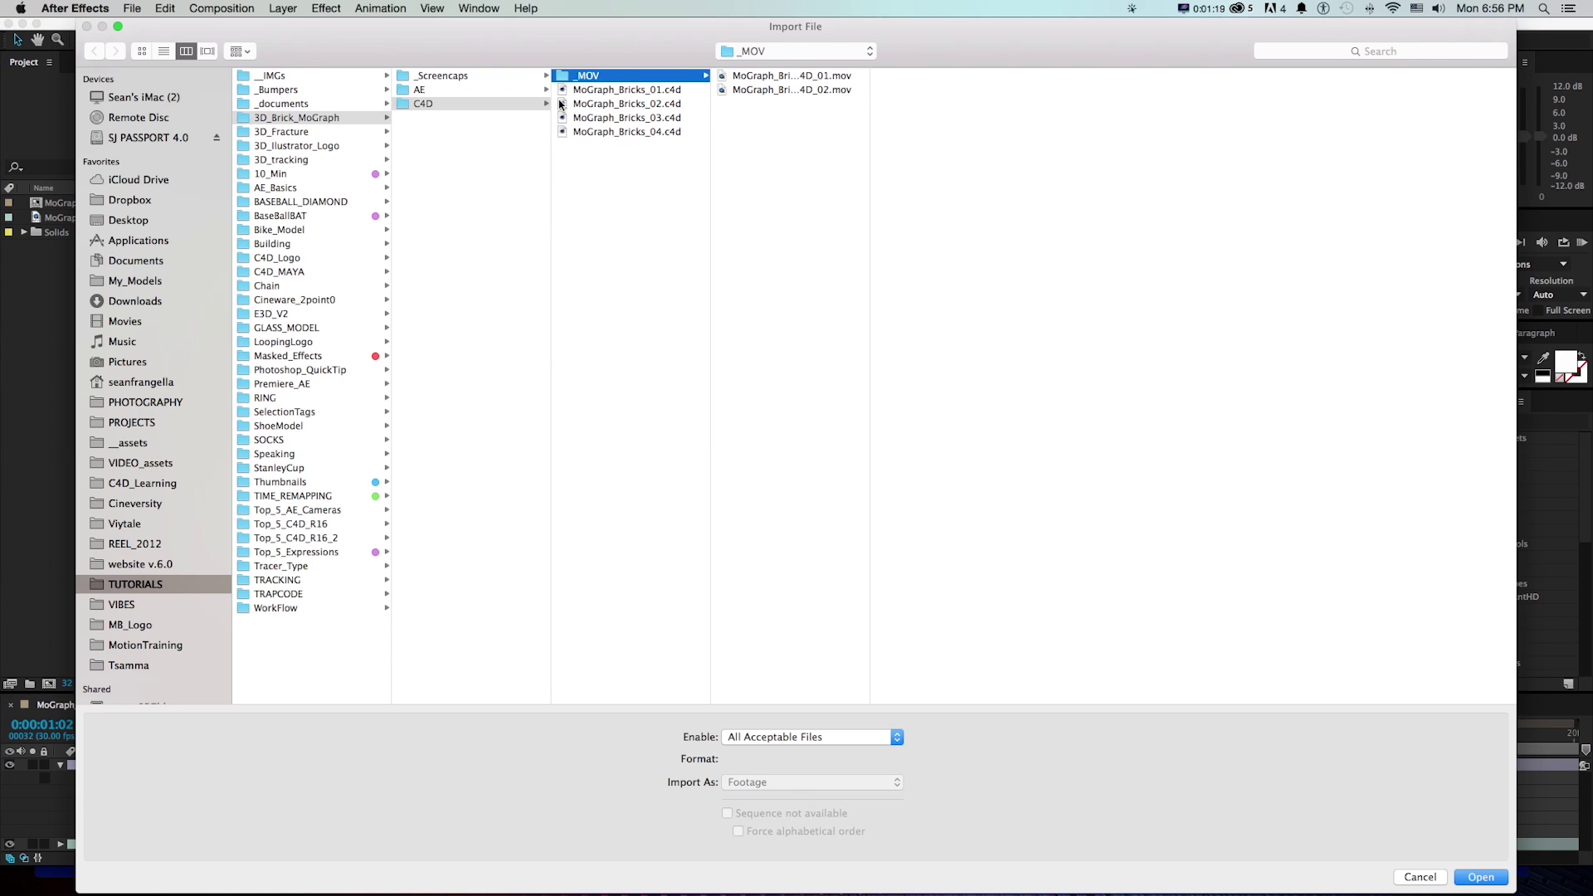
Step: Import MoGraph_Bricks_04.c4d and drop it on New Composition to create the MoGraph_Bricks_04 comp
click(594, 129)
key(Return)
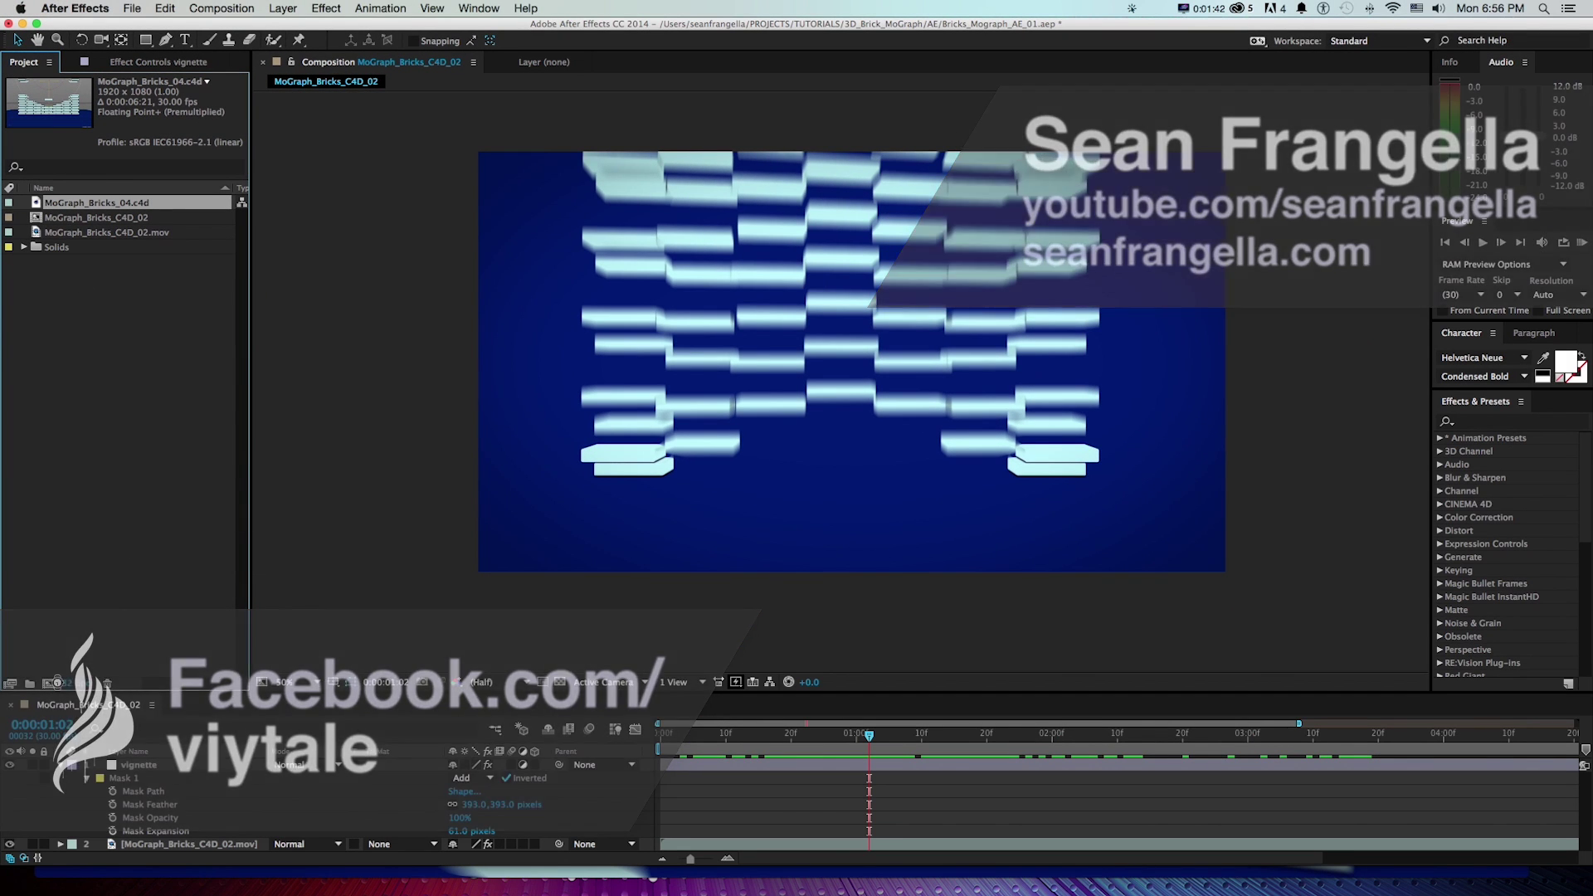
mouse_move(96, 202)
mouse_down()
mouse_move(247, 628)
mouse_move(43, 682)
mouse_up()
Step: Move the timeline to 0:00:01:20 and switch the CINEWARE renderer to Standard (Final)
click(774, 730)
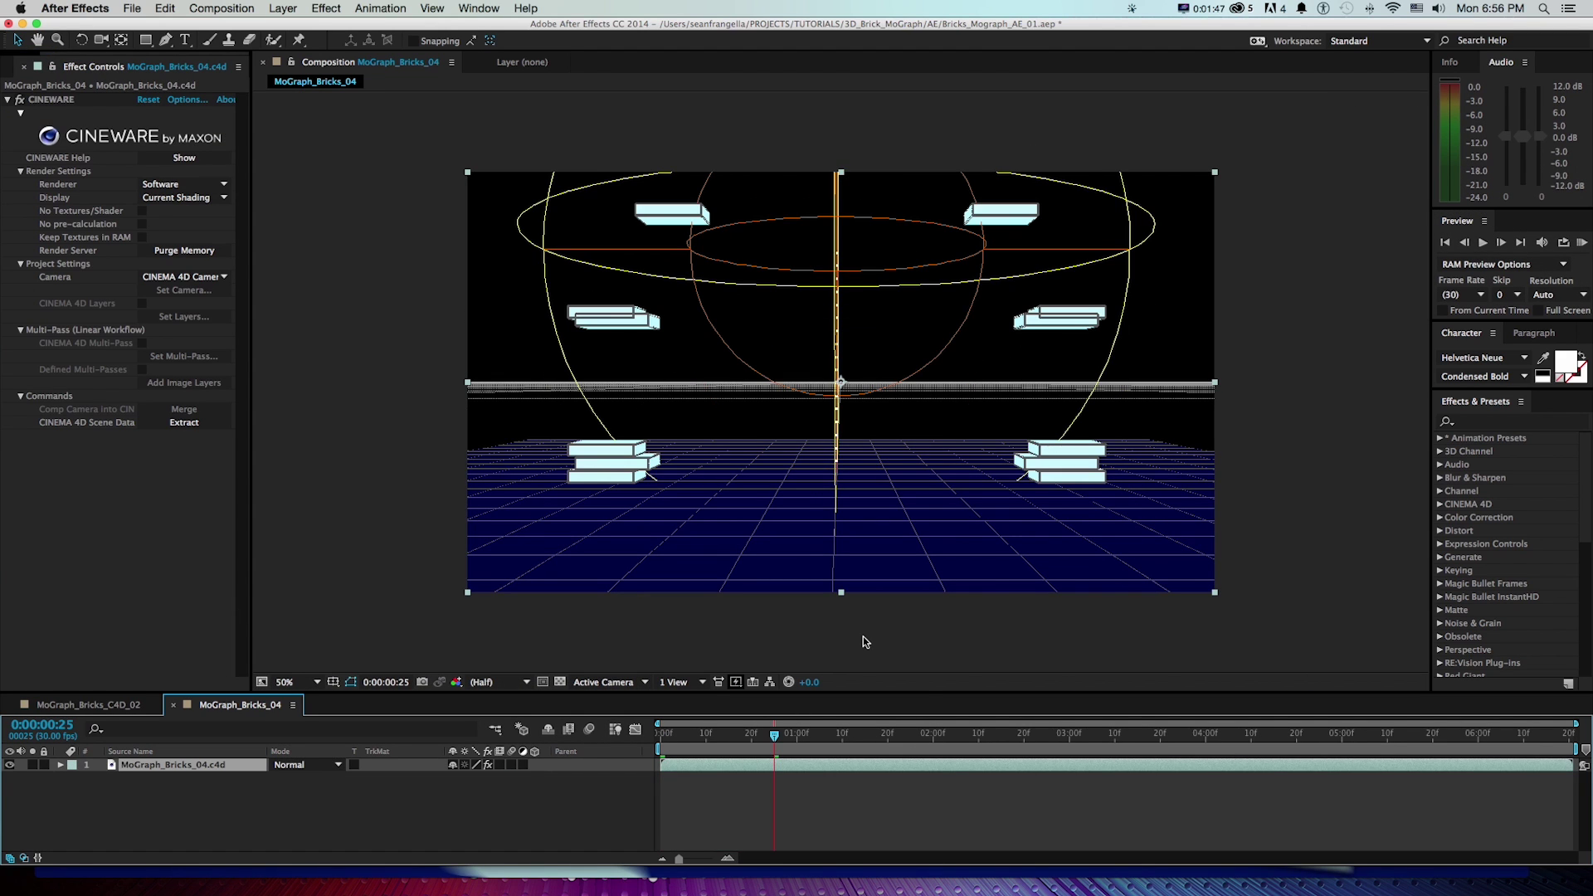
drag(876, 740, 887, 735)
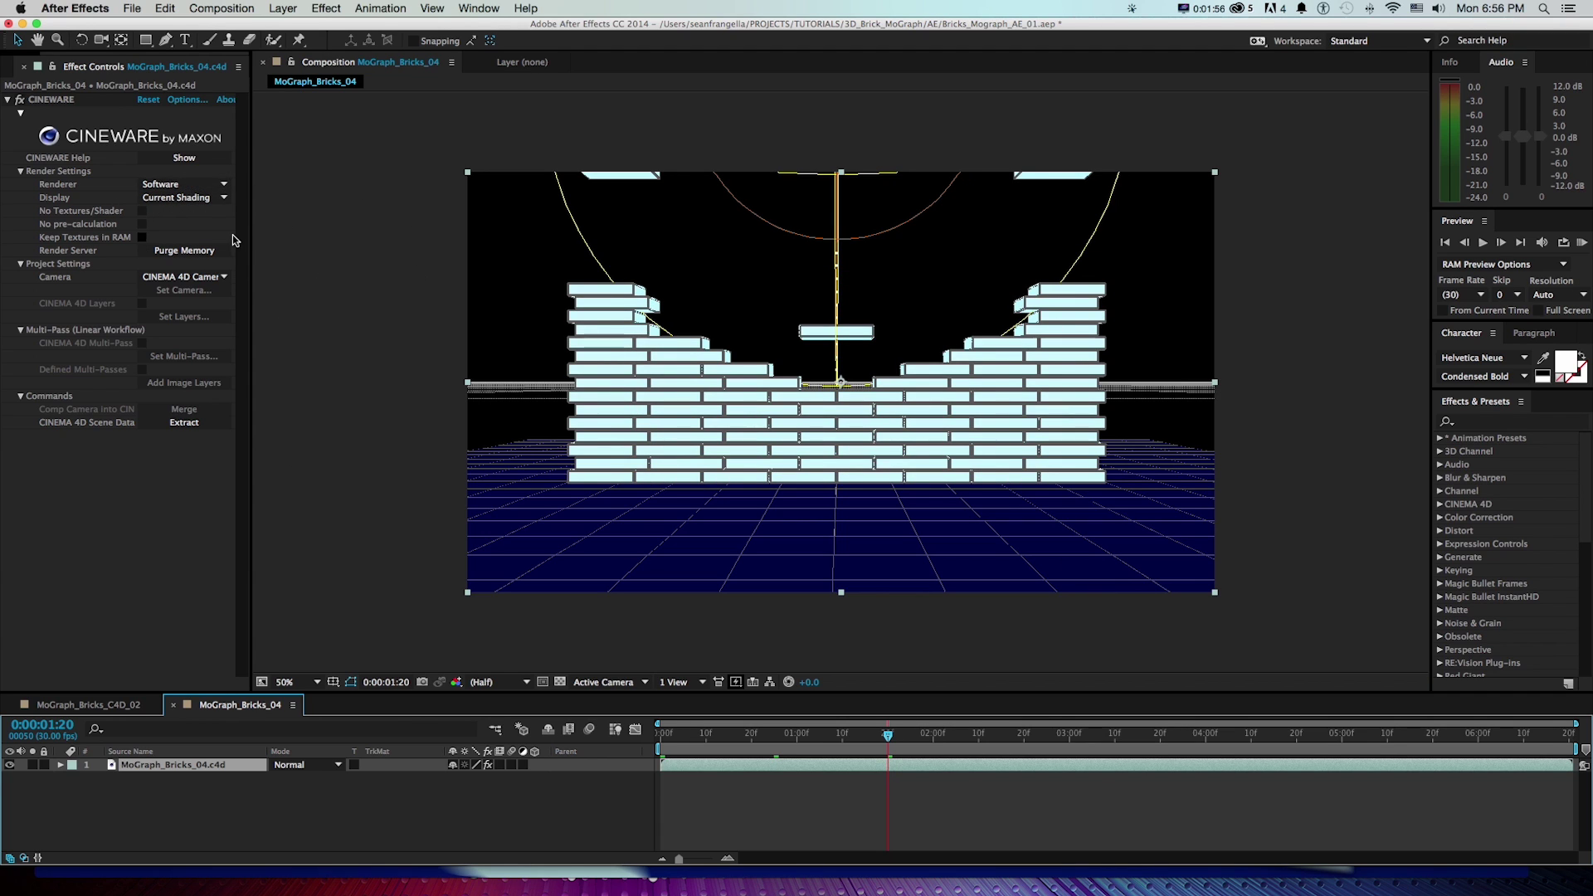
click(201, 184)
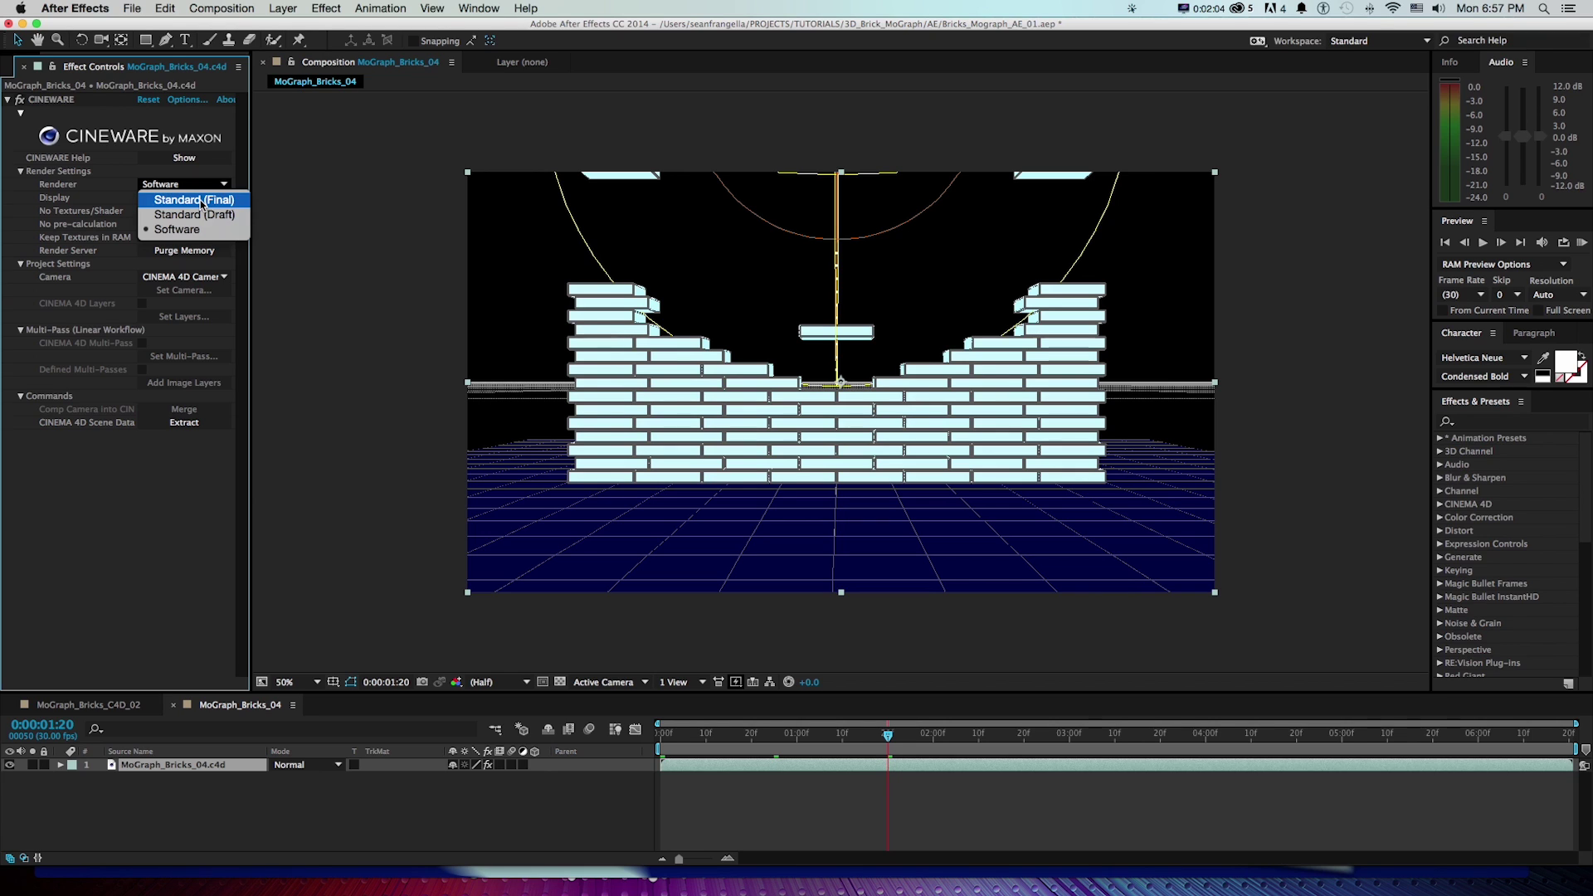
click(201, 201)
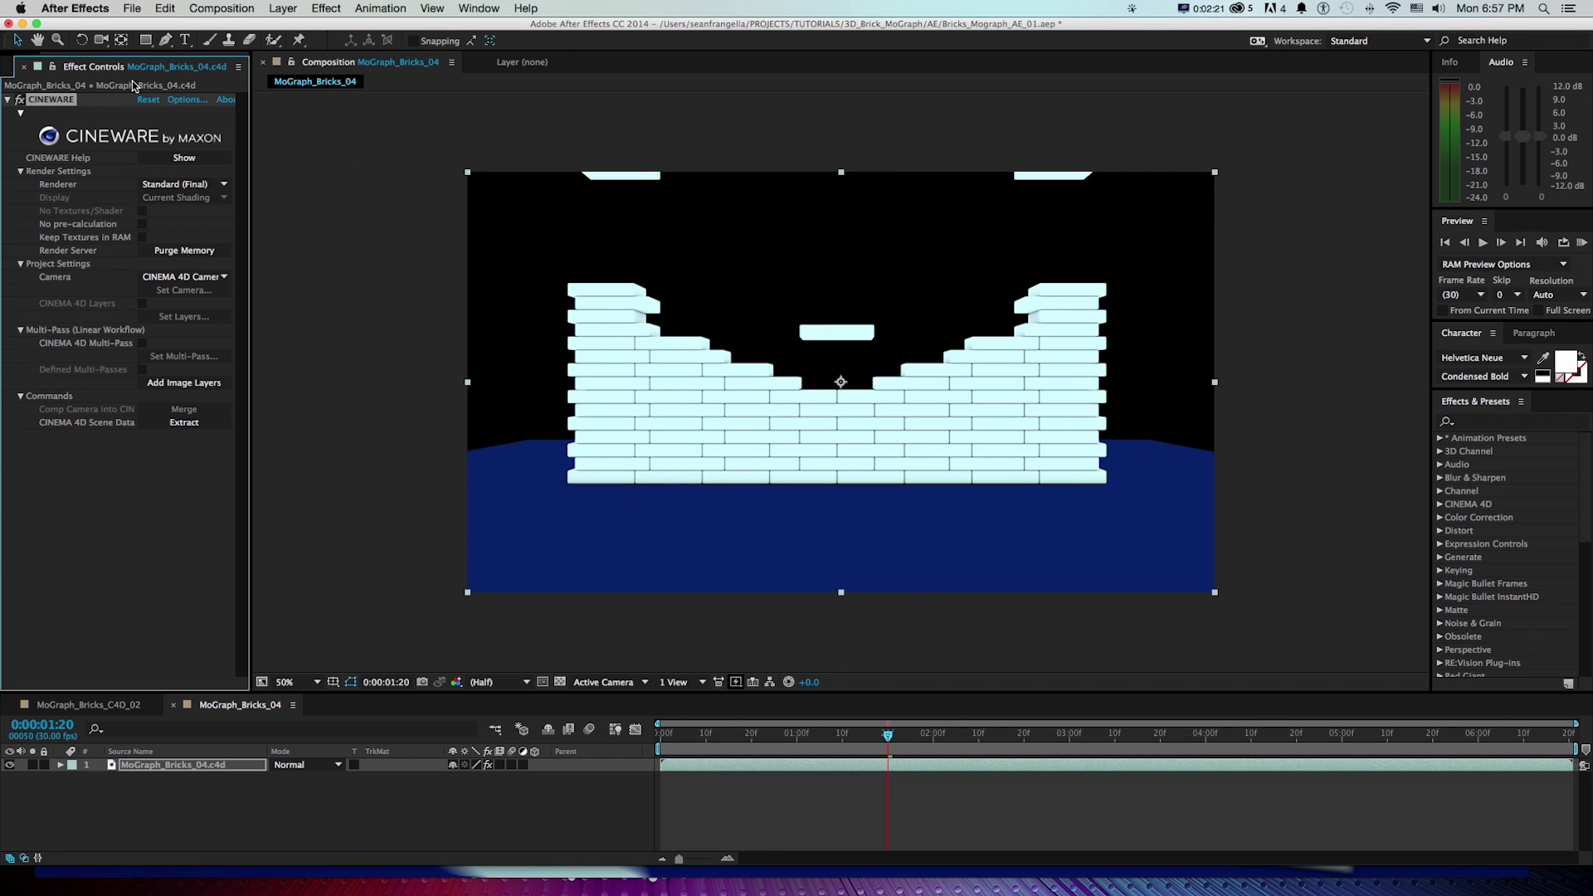
Step: Show the project items list and expand the Solids folder
click(12, 68)
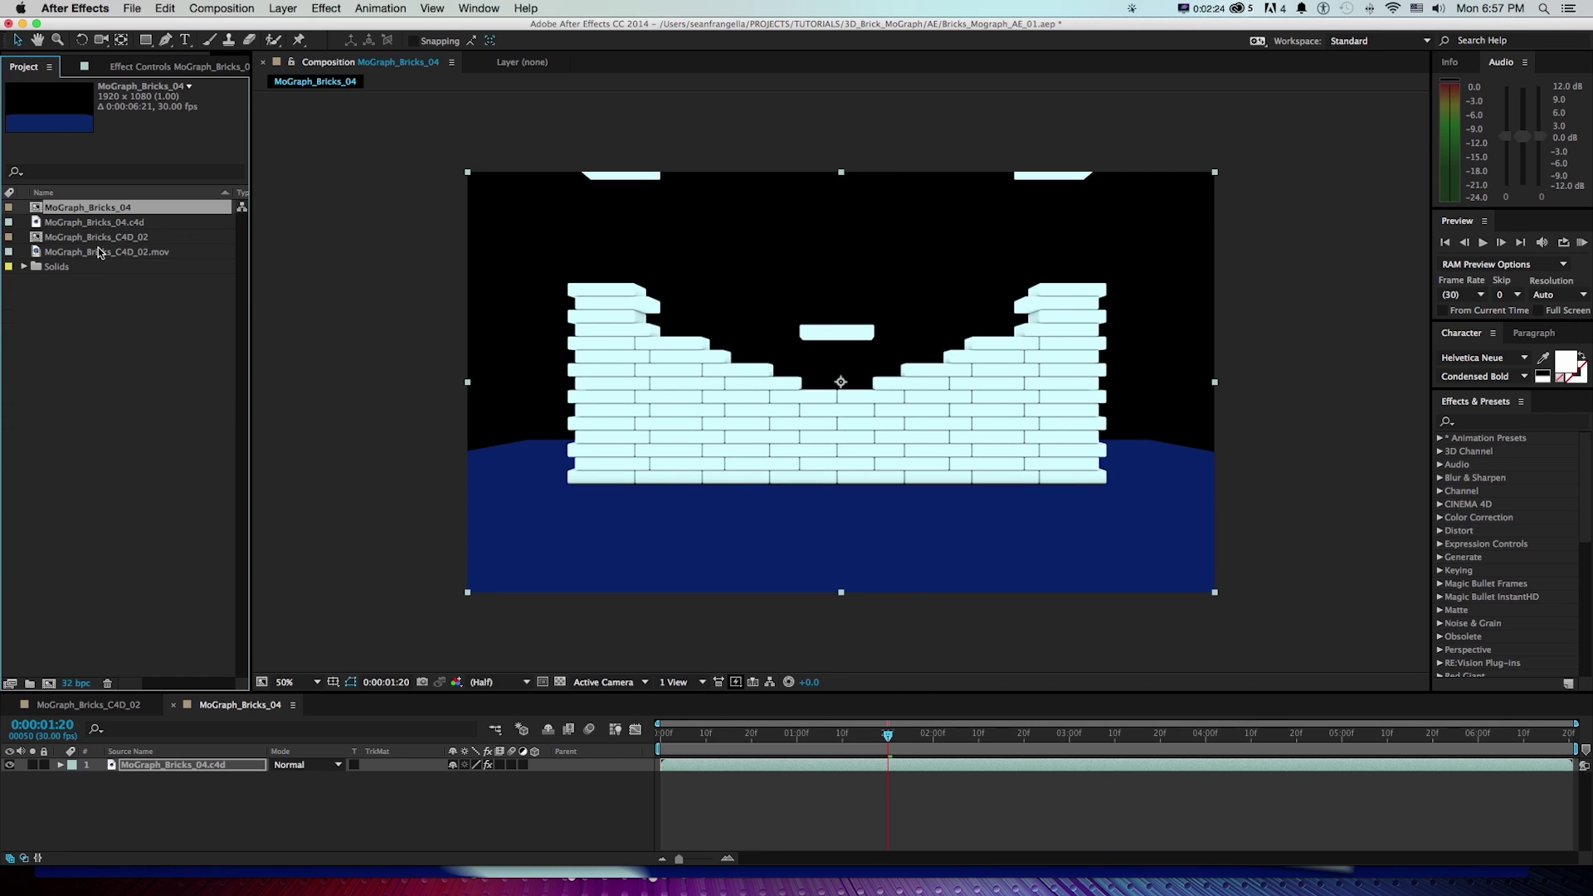
click(23, 267)
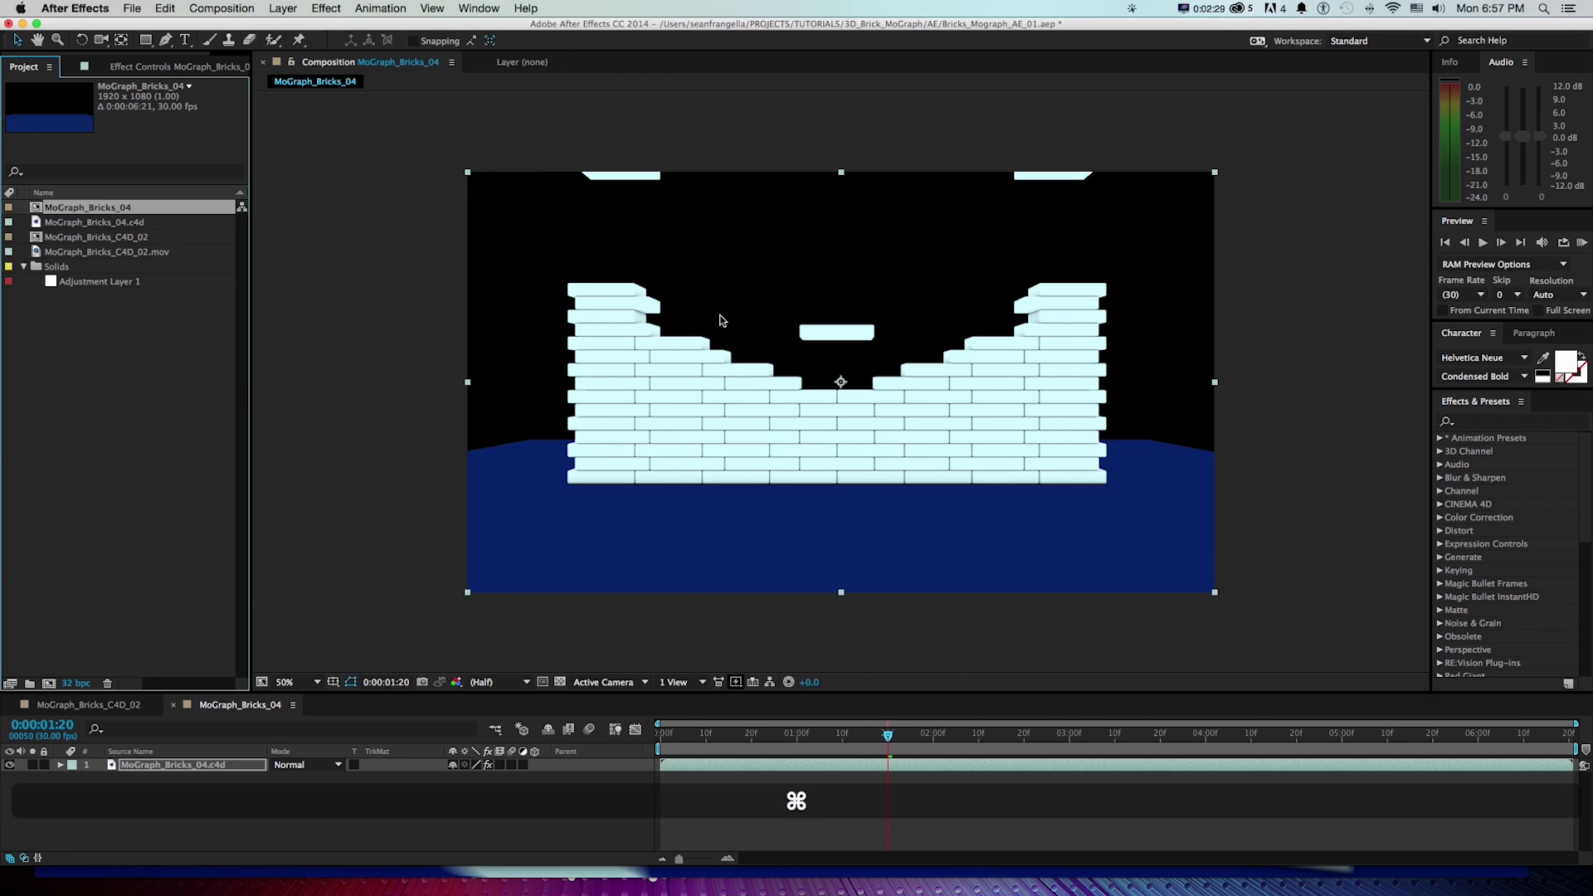
key(super+Tab)
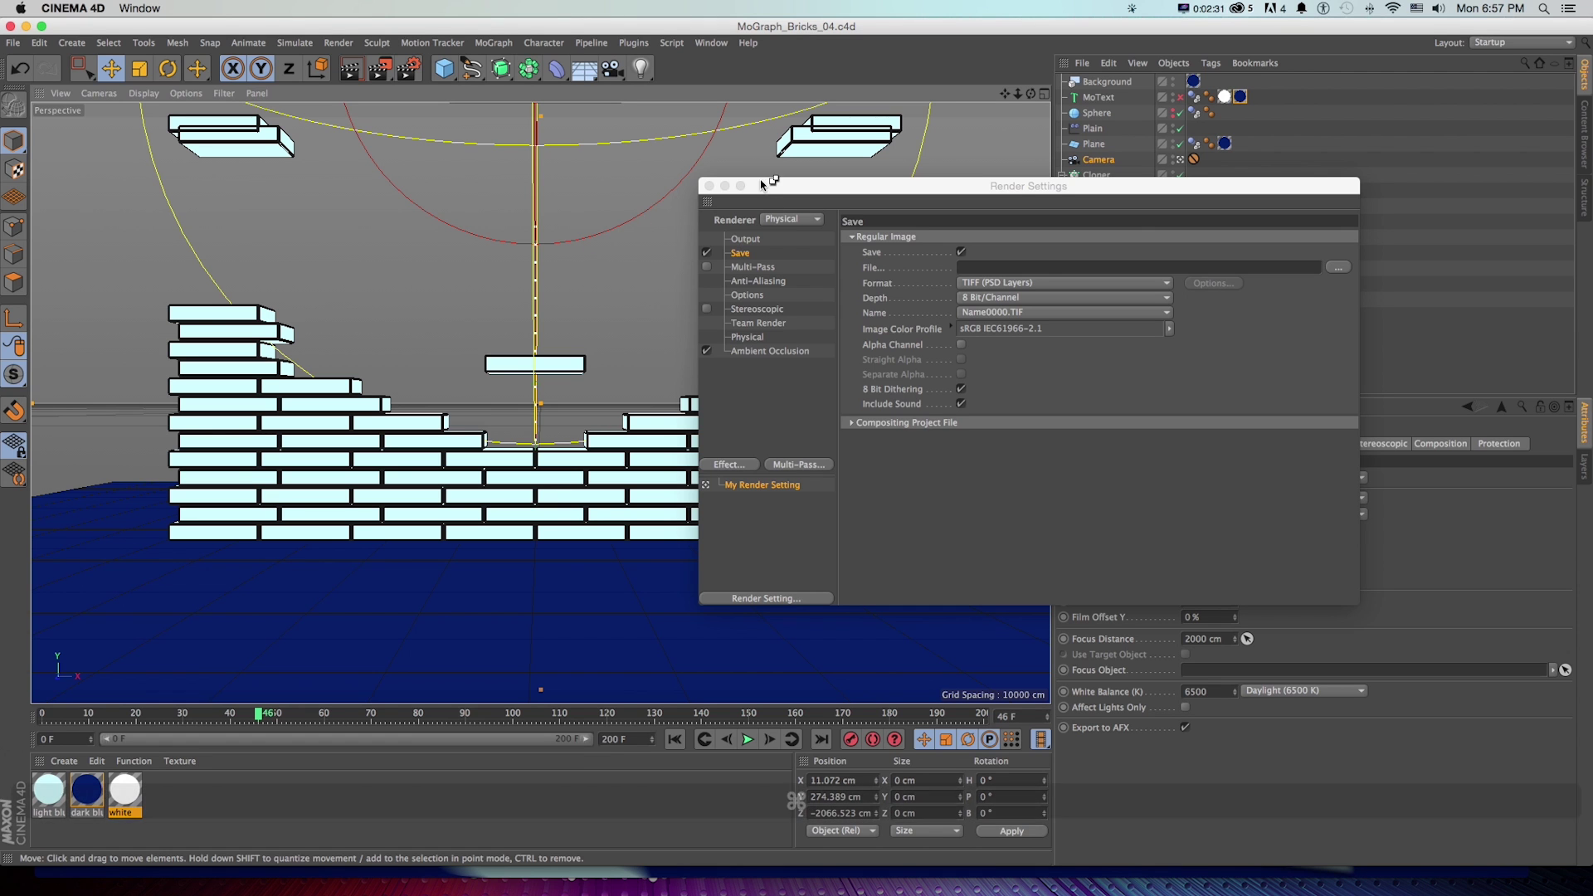
key(super+Tab)
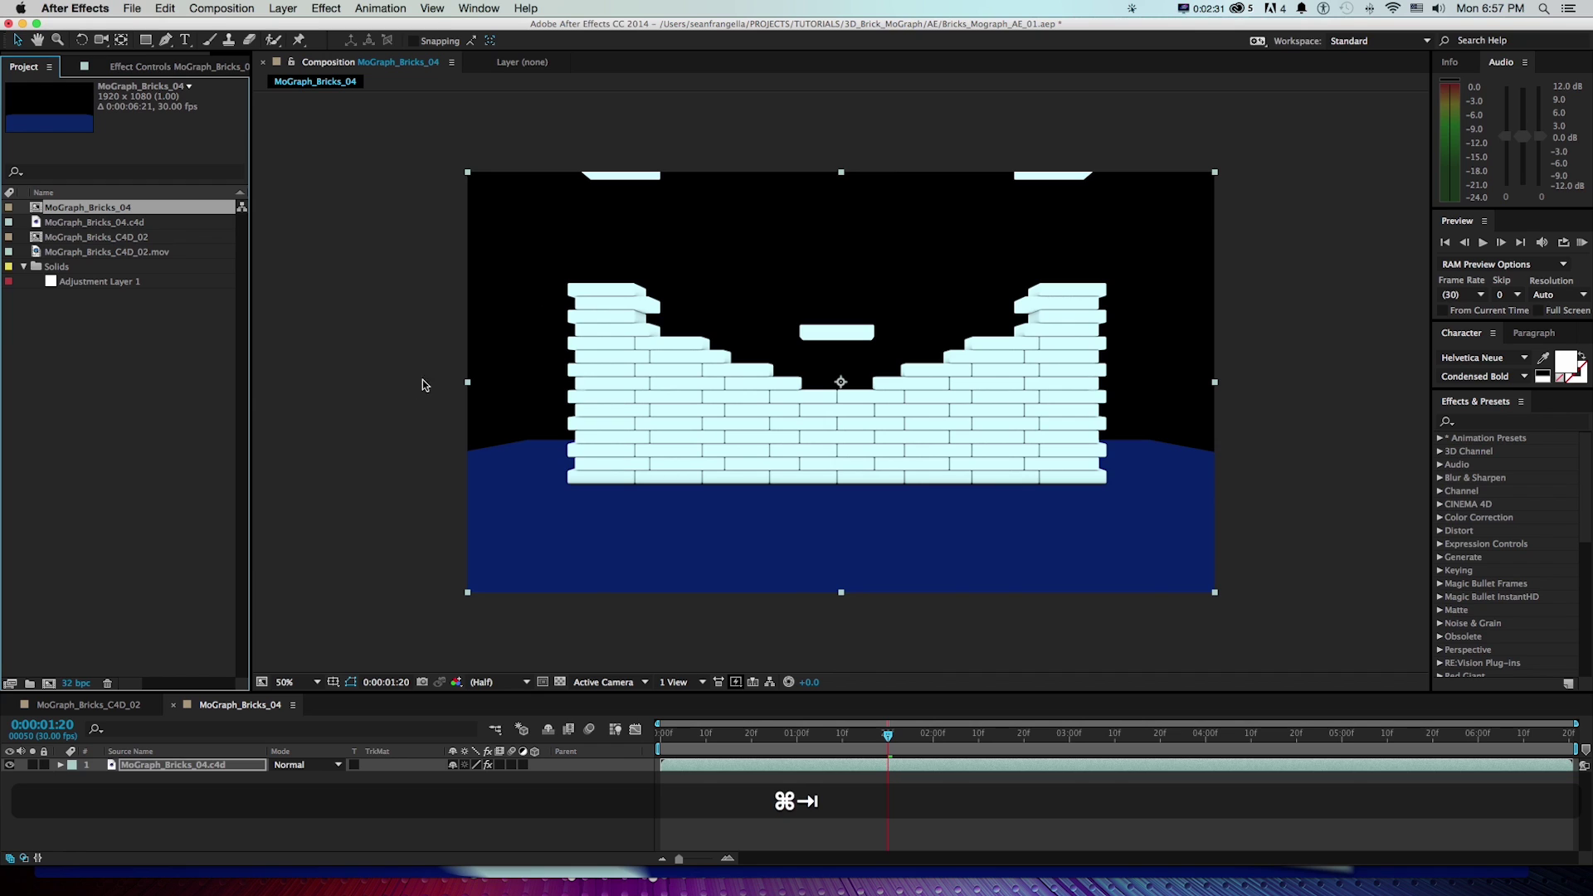
Step: Set MoGraph_Bricks_04.c4d's Interpret Footage alpha to Ignore
click(123, 224)
right_click(107, 225)
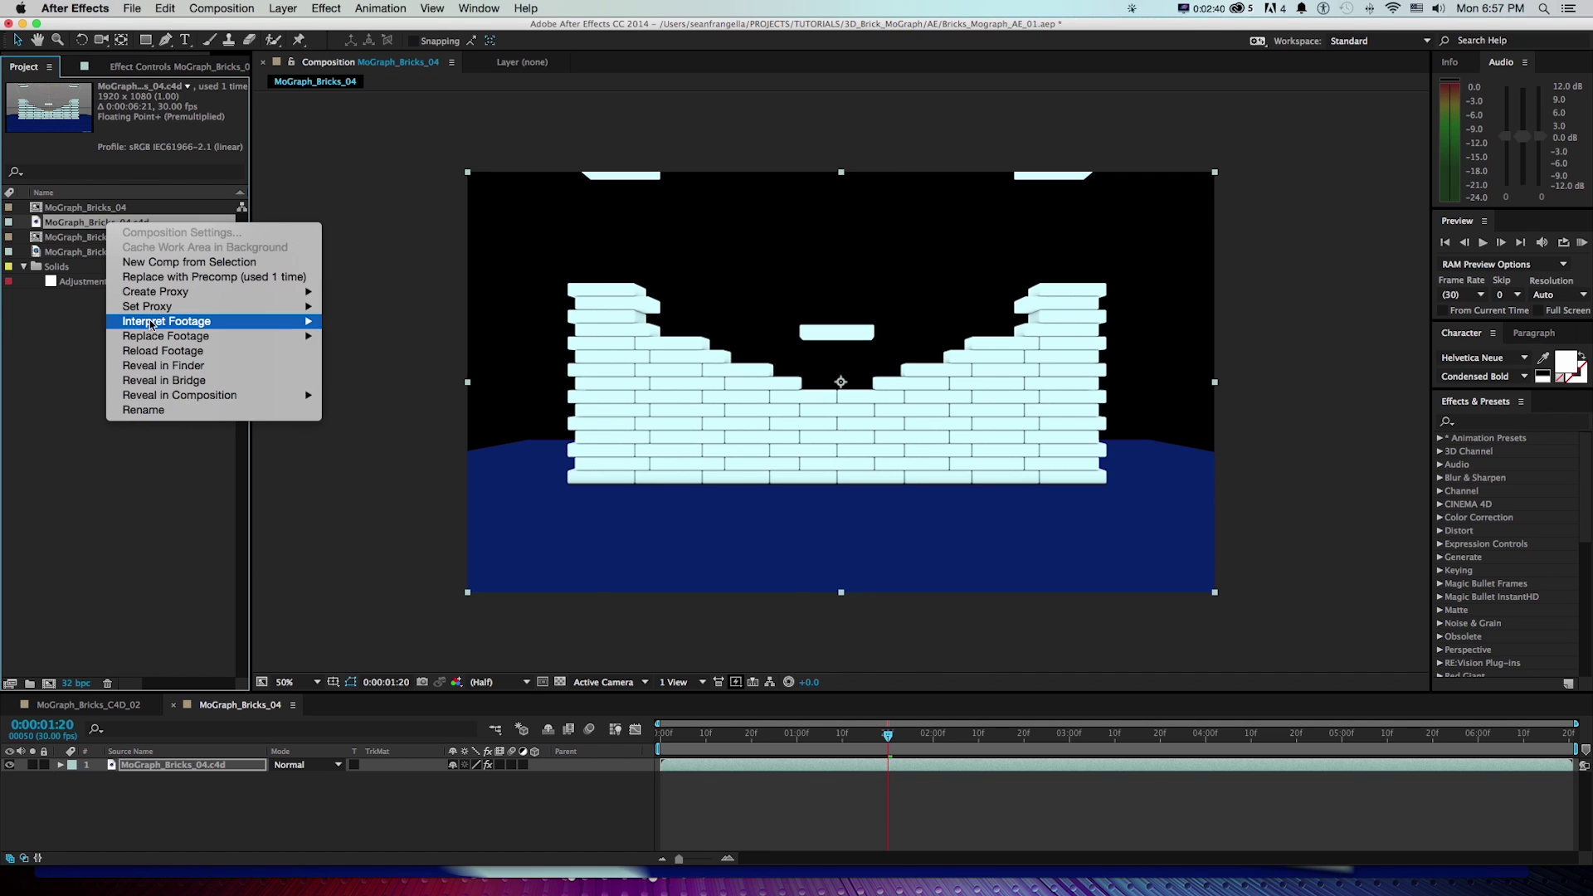
mouse_move(156, 321)
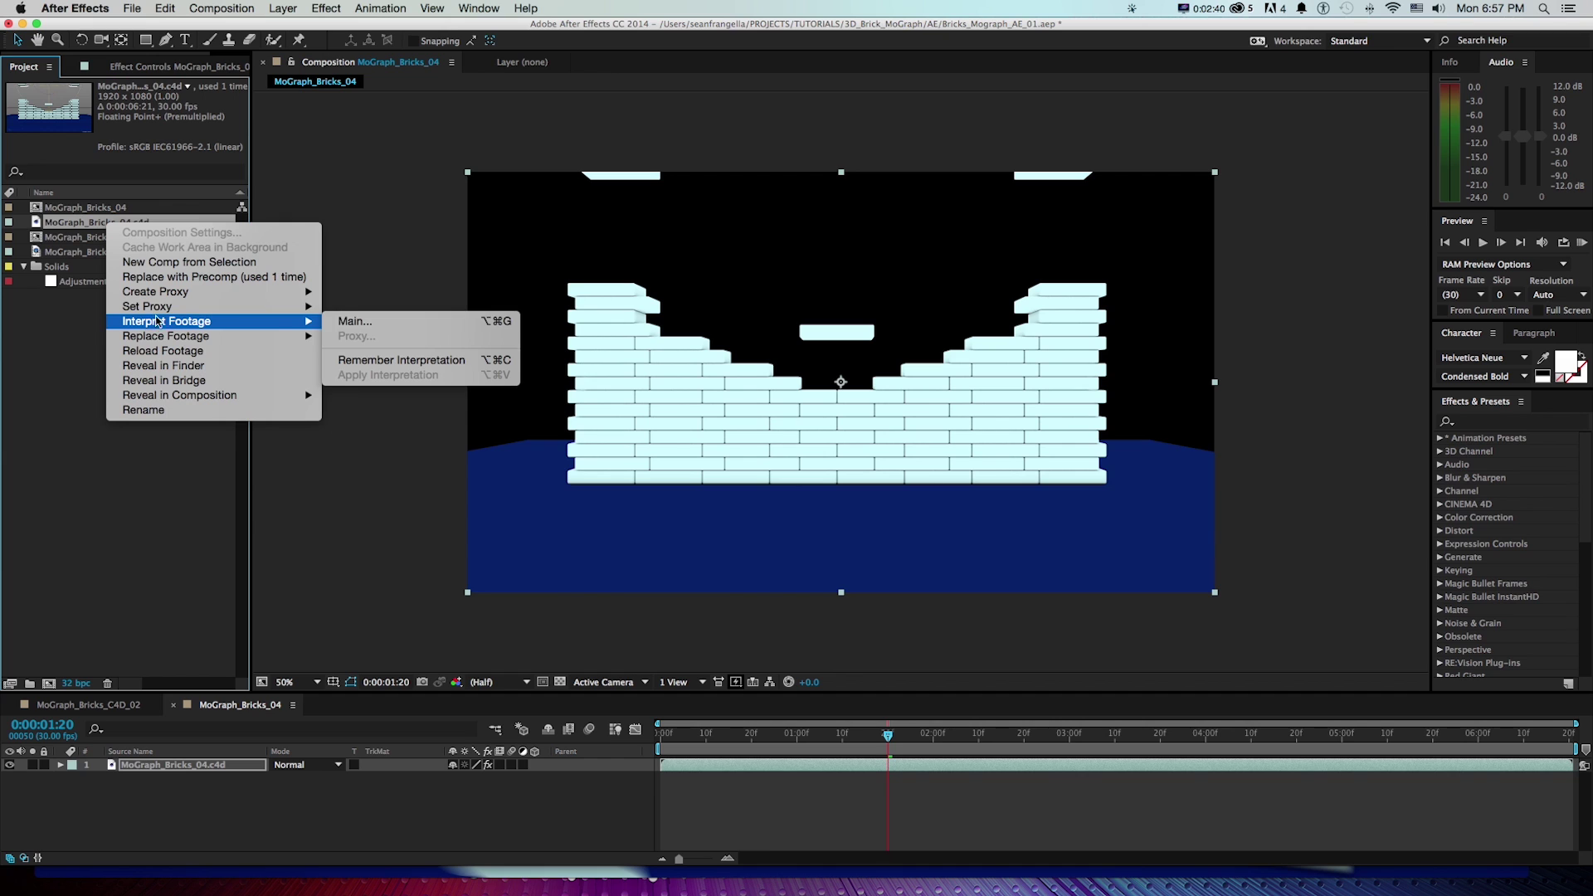
click(347, 324)
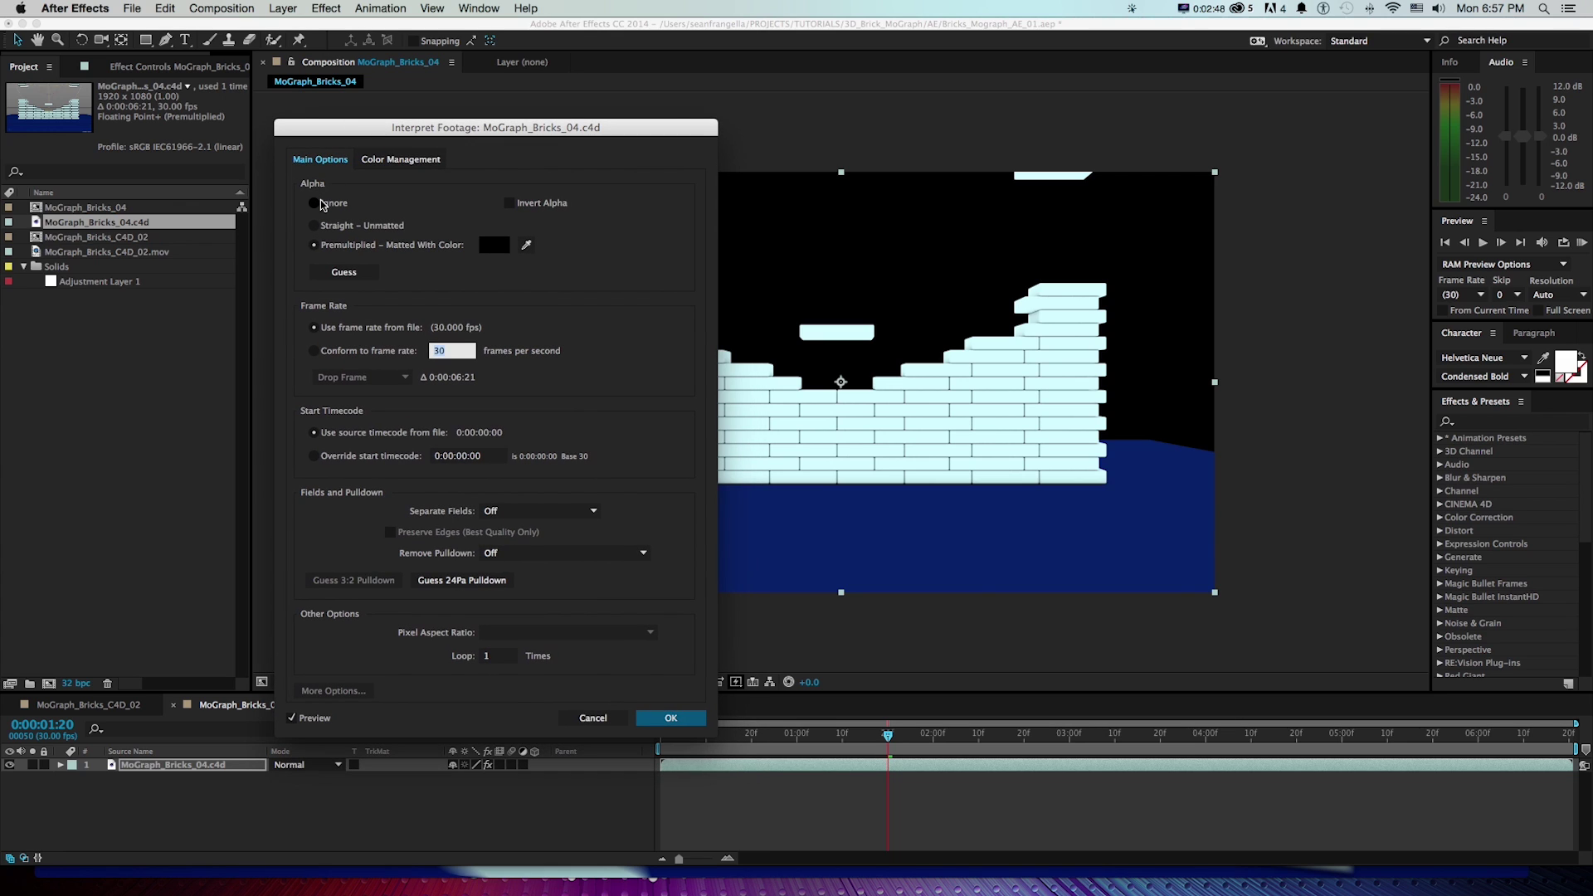
click(315, 203)
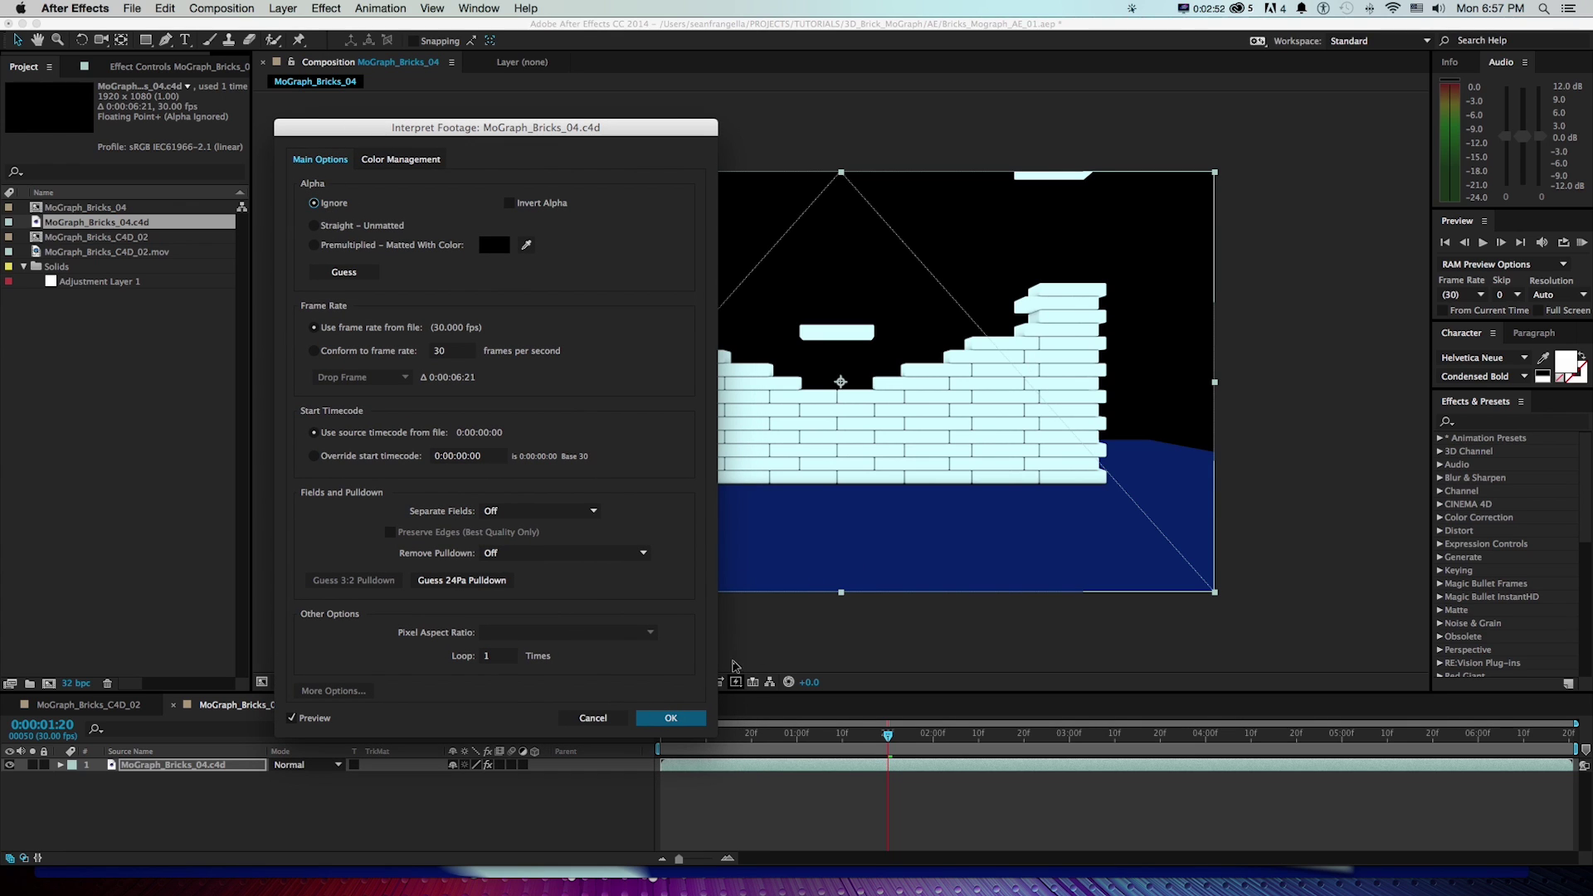
click(676, 718)
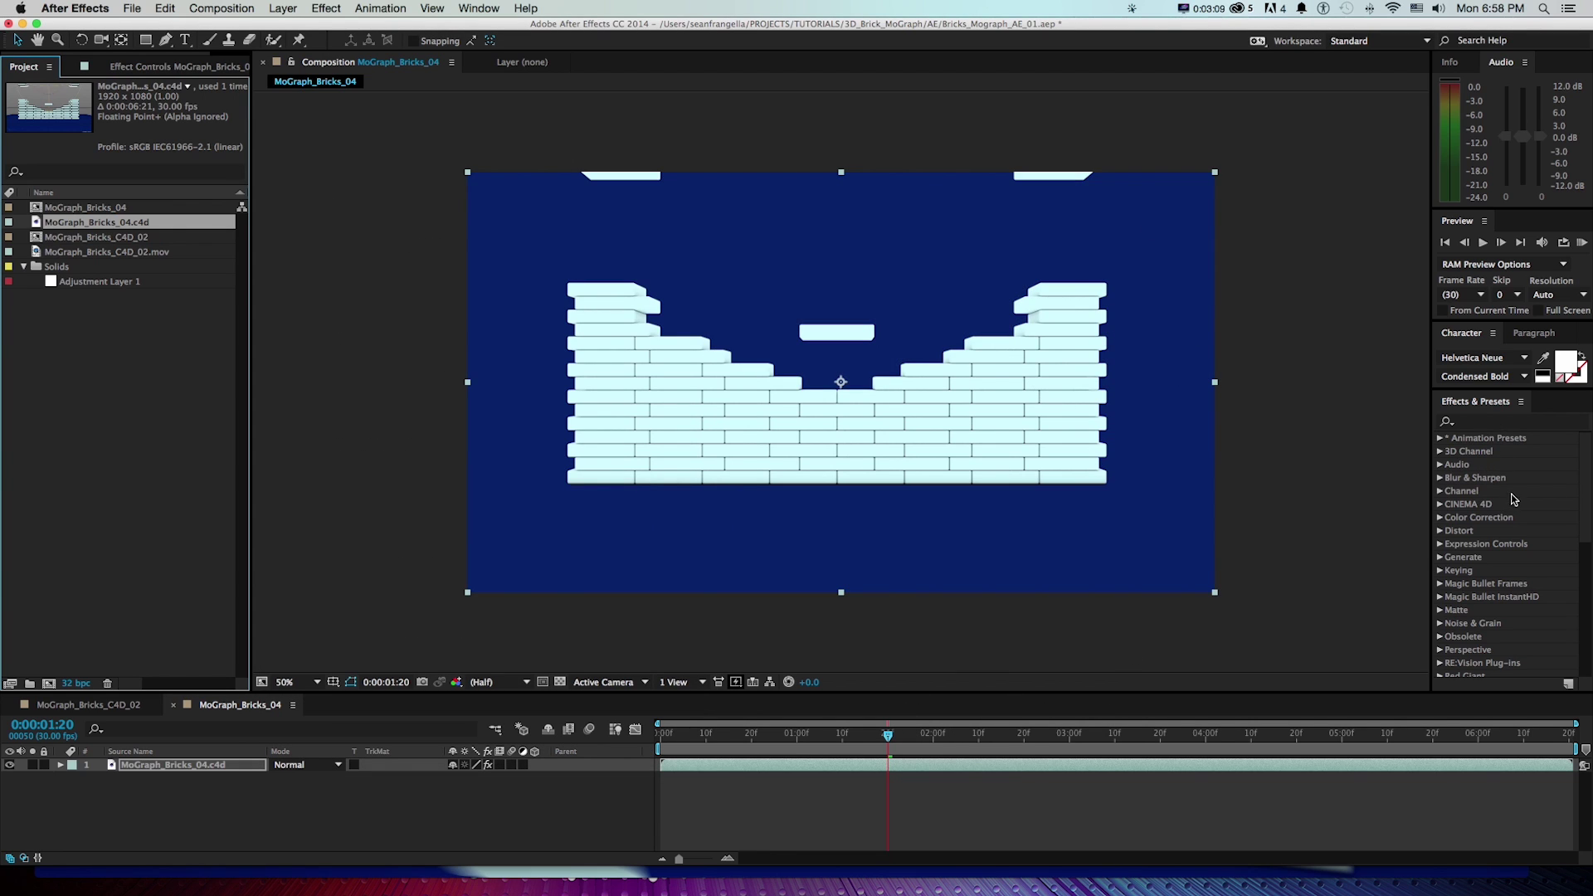
Step: Apply Pixel Motion Blur (Shutter Angle 180, 5 samples) to the MoGraph_Bricks_04.c4d layer, then disable it to compare
scroll(1585, 481, down, 2)
scroll(1585, 482, up, 2)
scroll(1585, 481, down, 2)
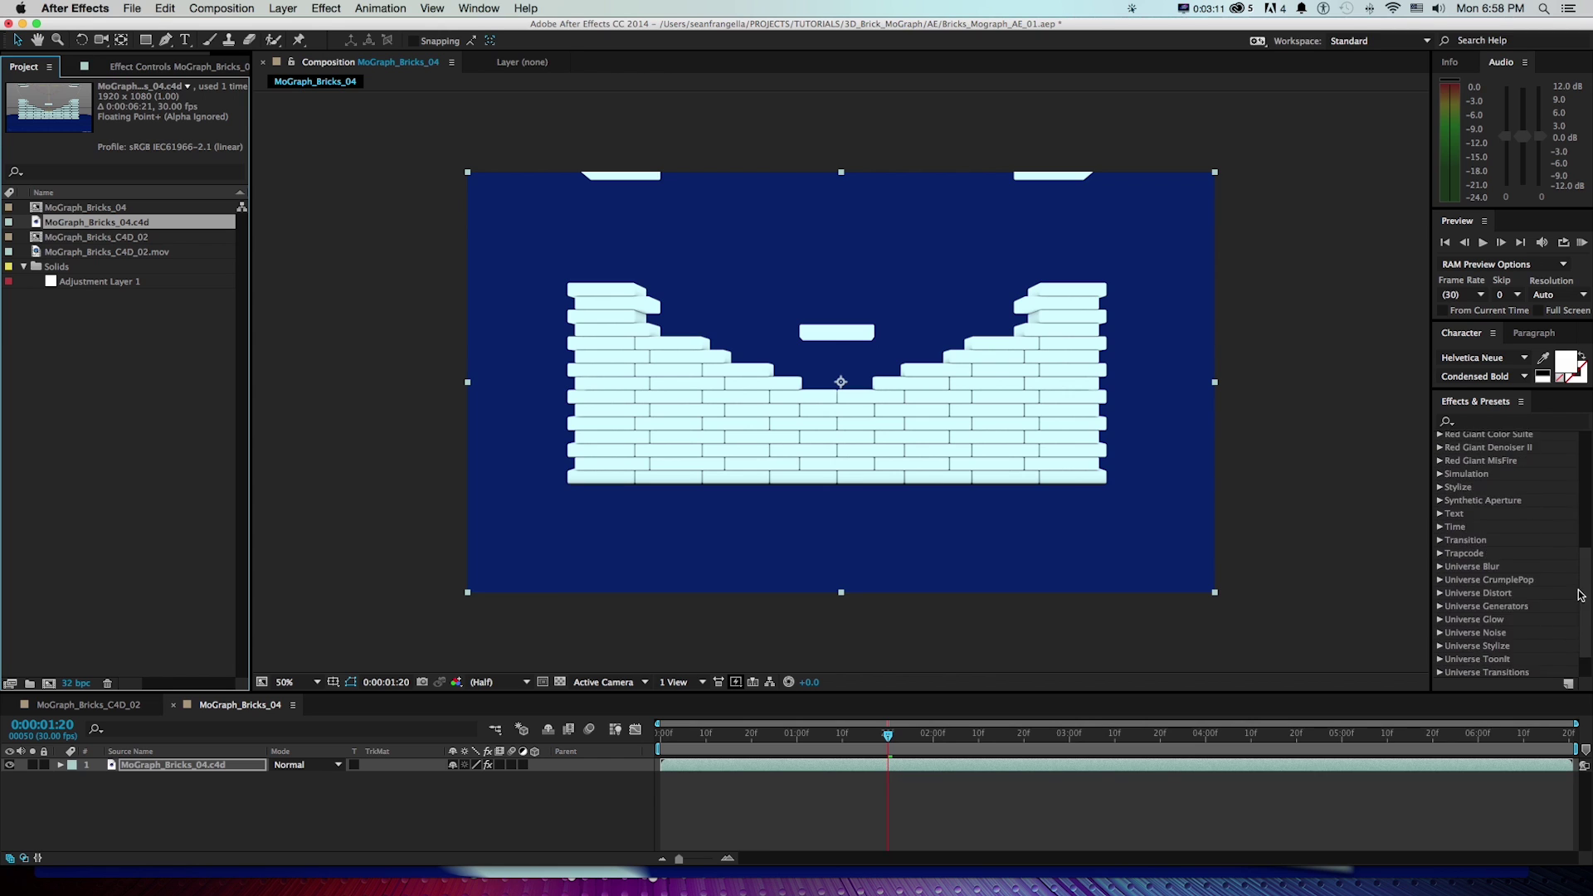
scroll(1585, 482, up, 2)
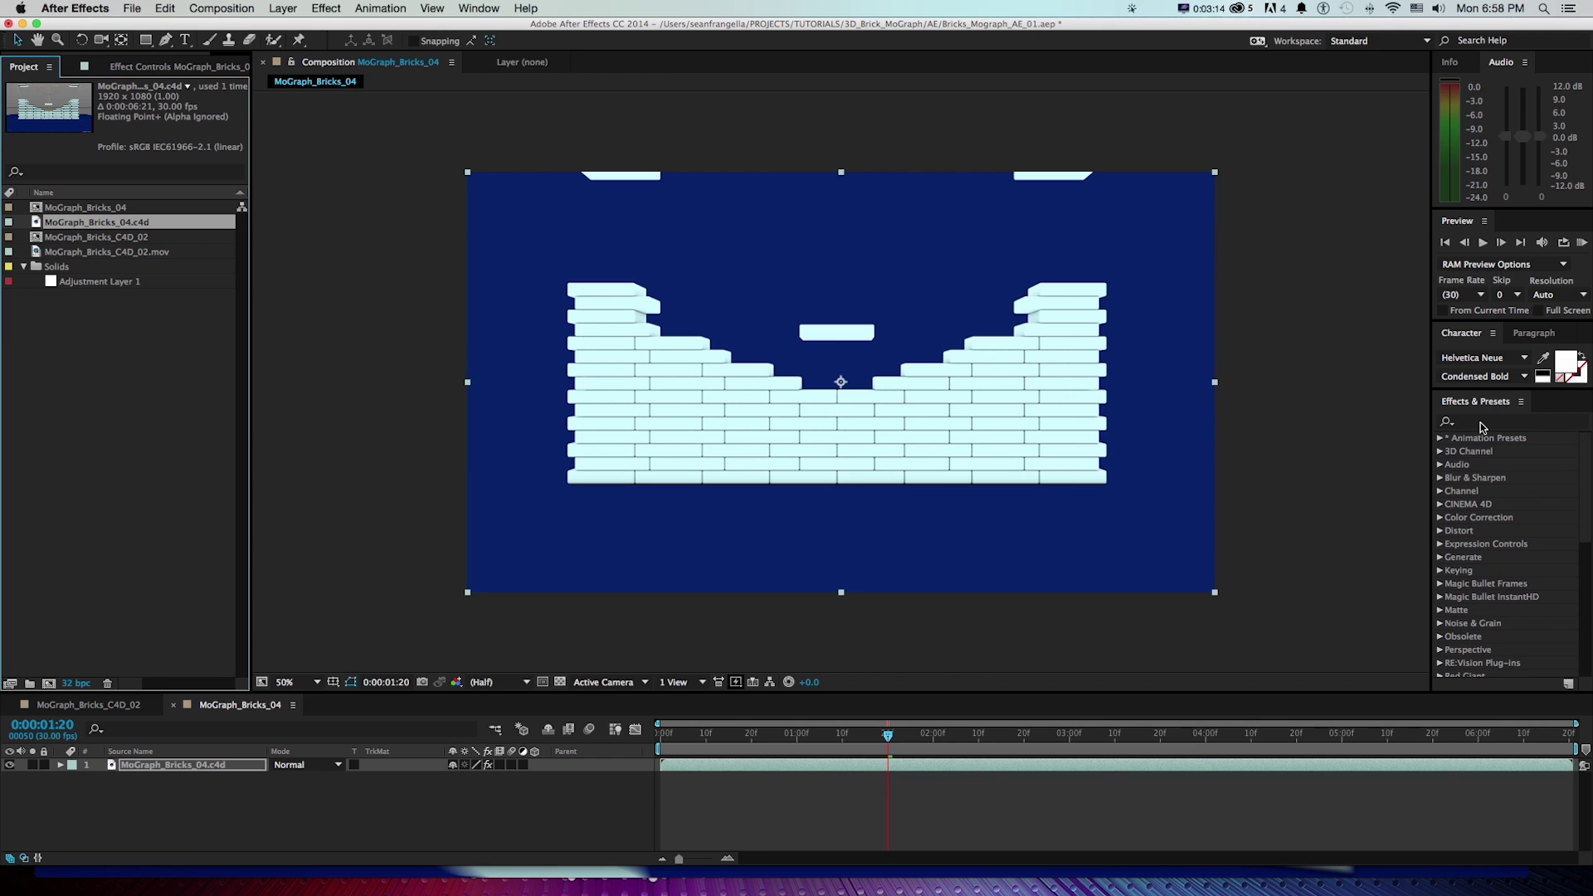
click(1482, 421)
key(BackSpace)
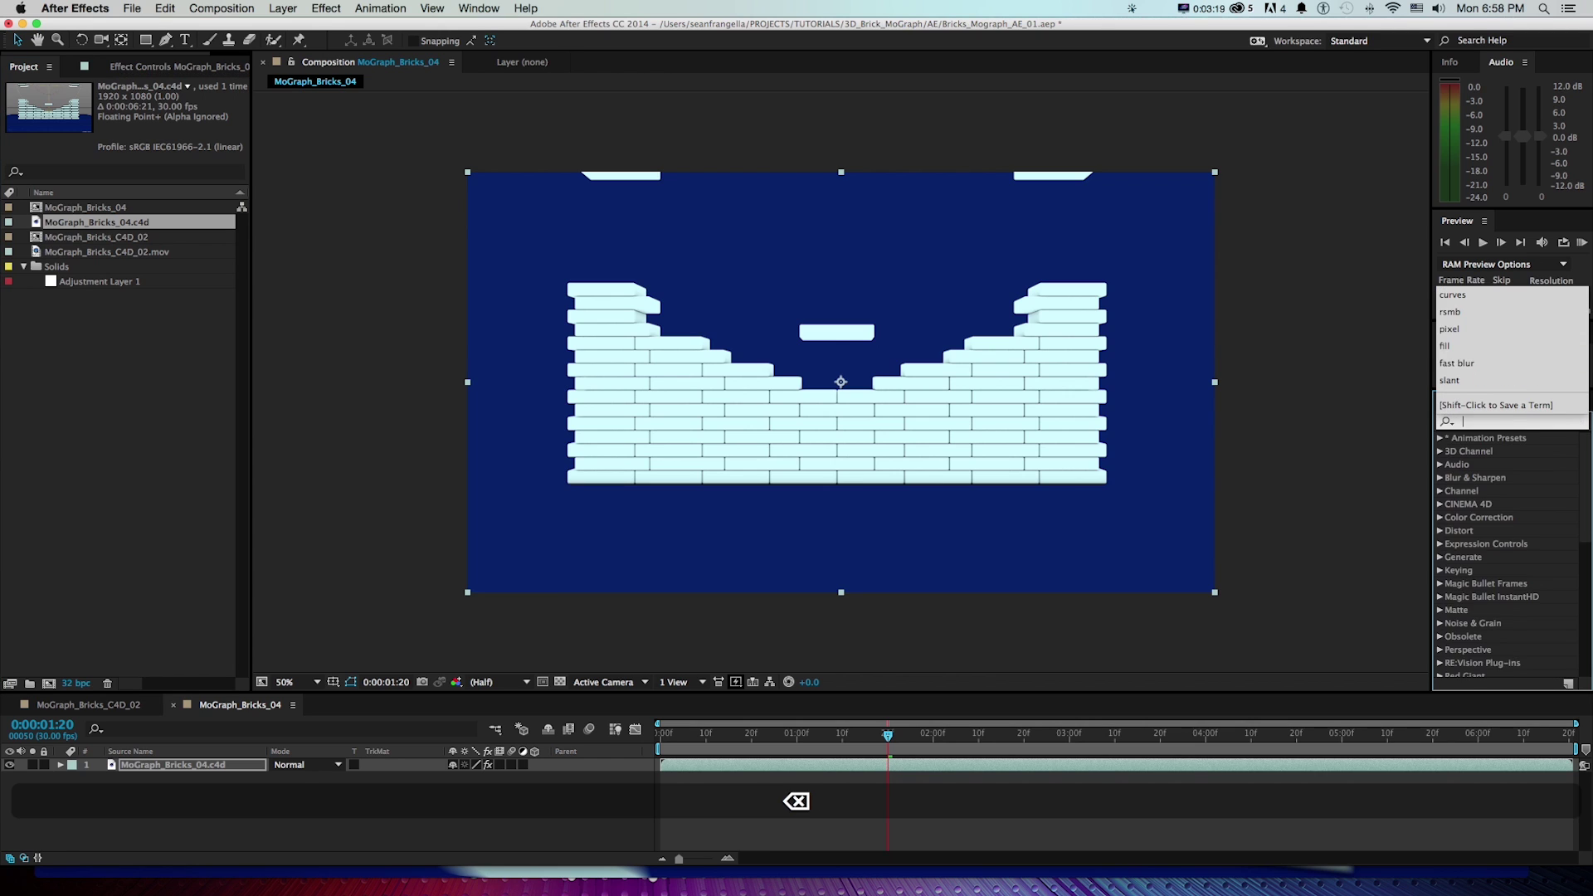
text(pixel b)
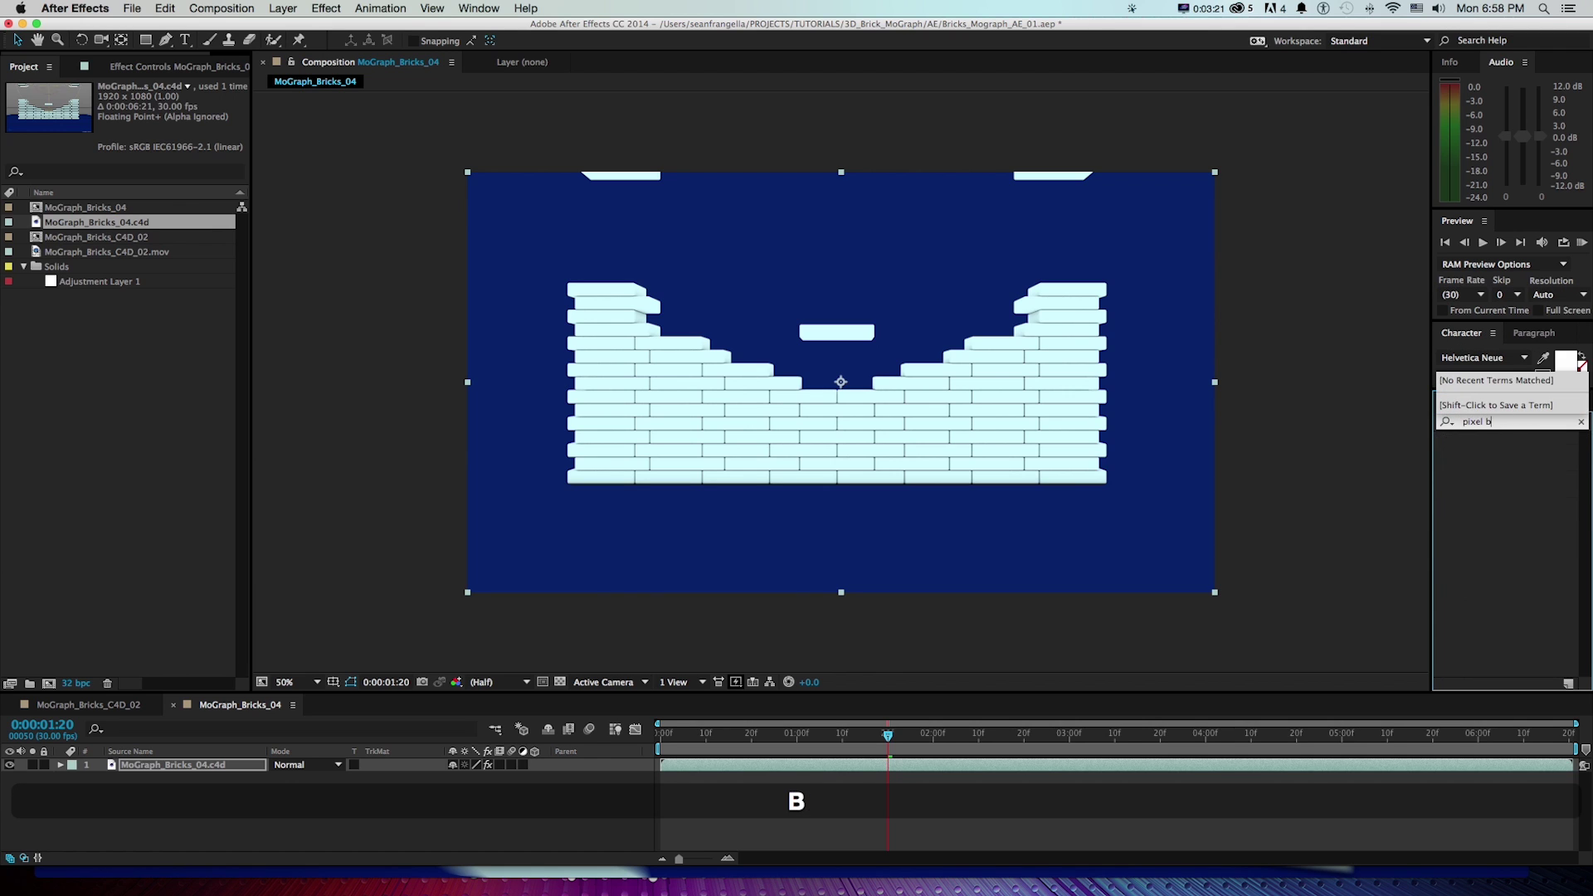
key(BackSpace)
text(motion)
drag(1509, 451, 842, 406)
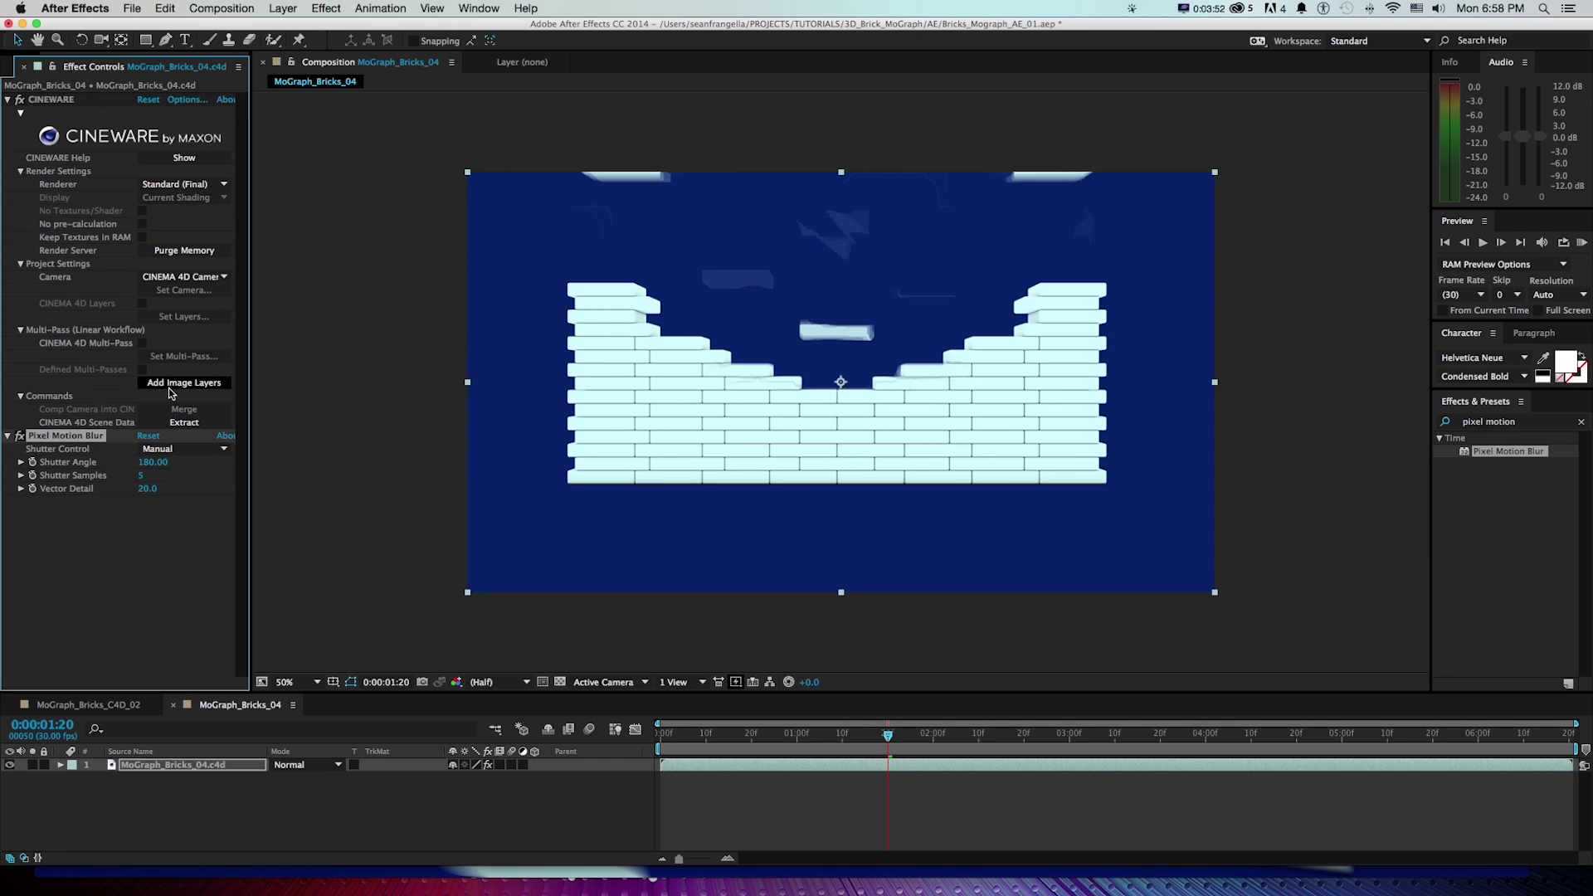
click(21, 435)
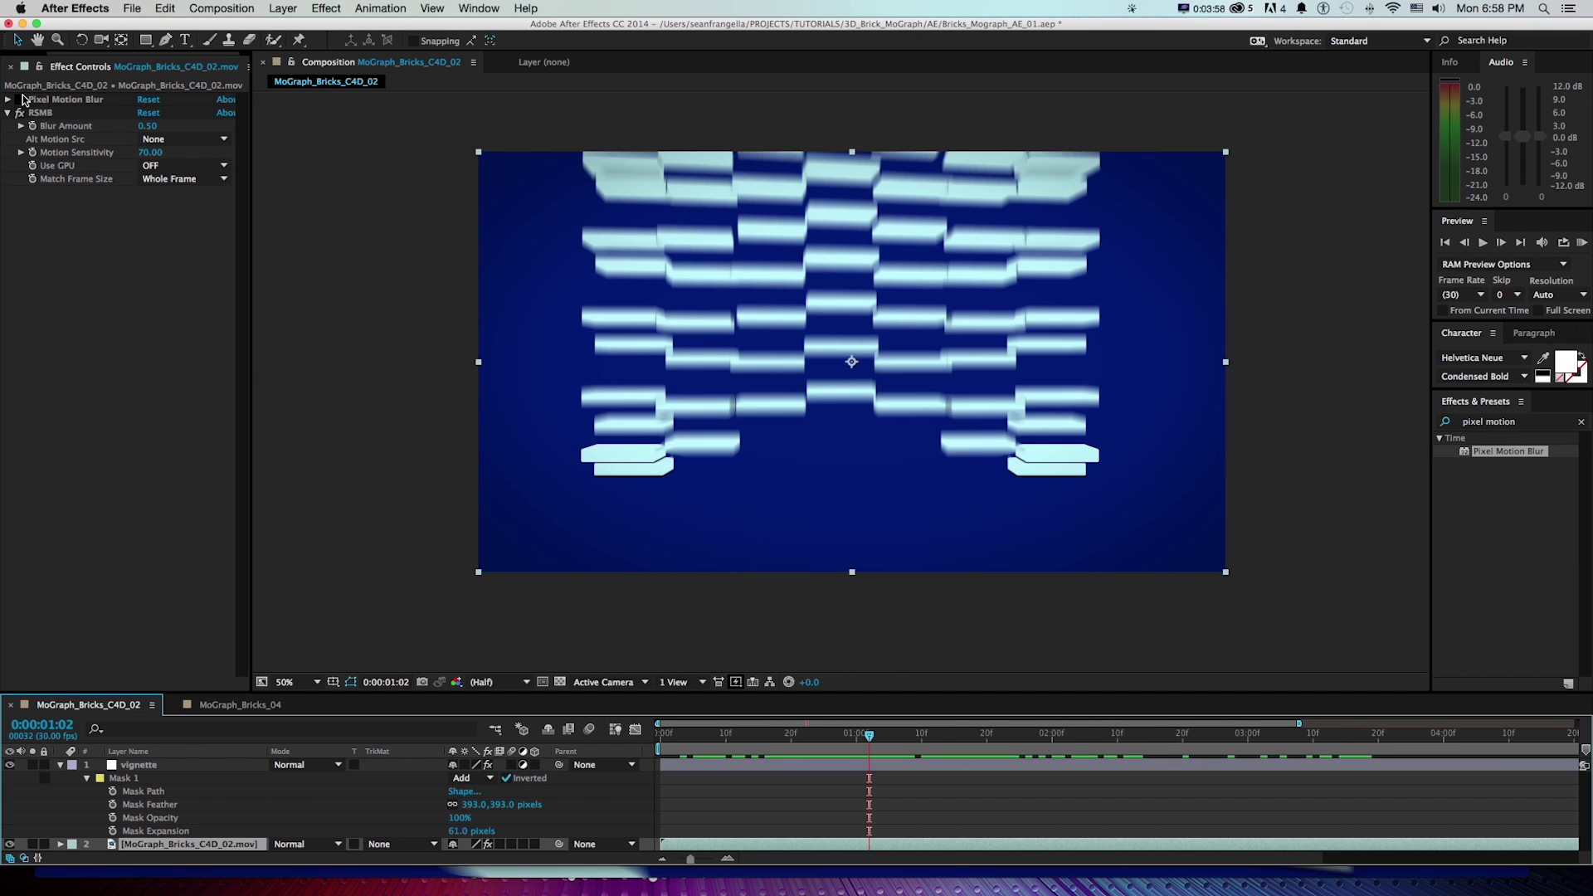
Step: Re-enable Pixel Motion Blur, reveal its settings, scrub back to an earlier shatter frame, and return to MoGraph_Bricks_04
click(19, 99)
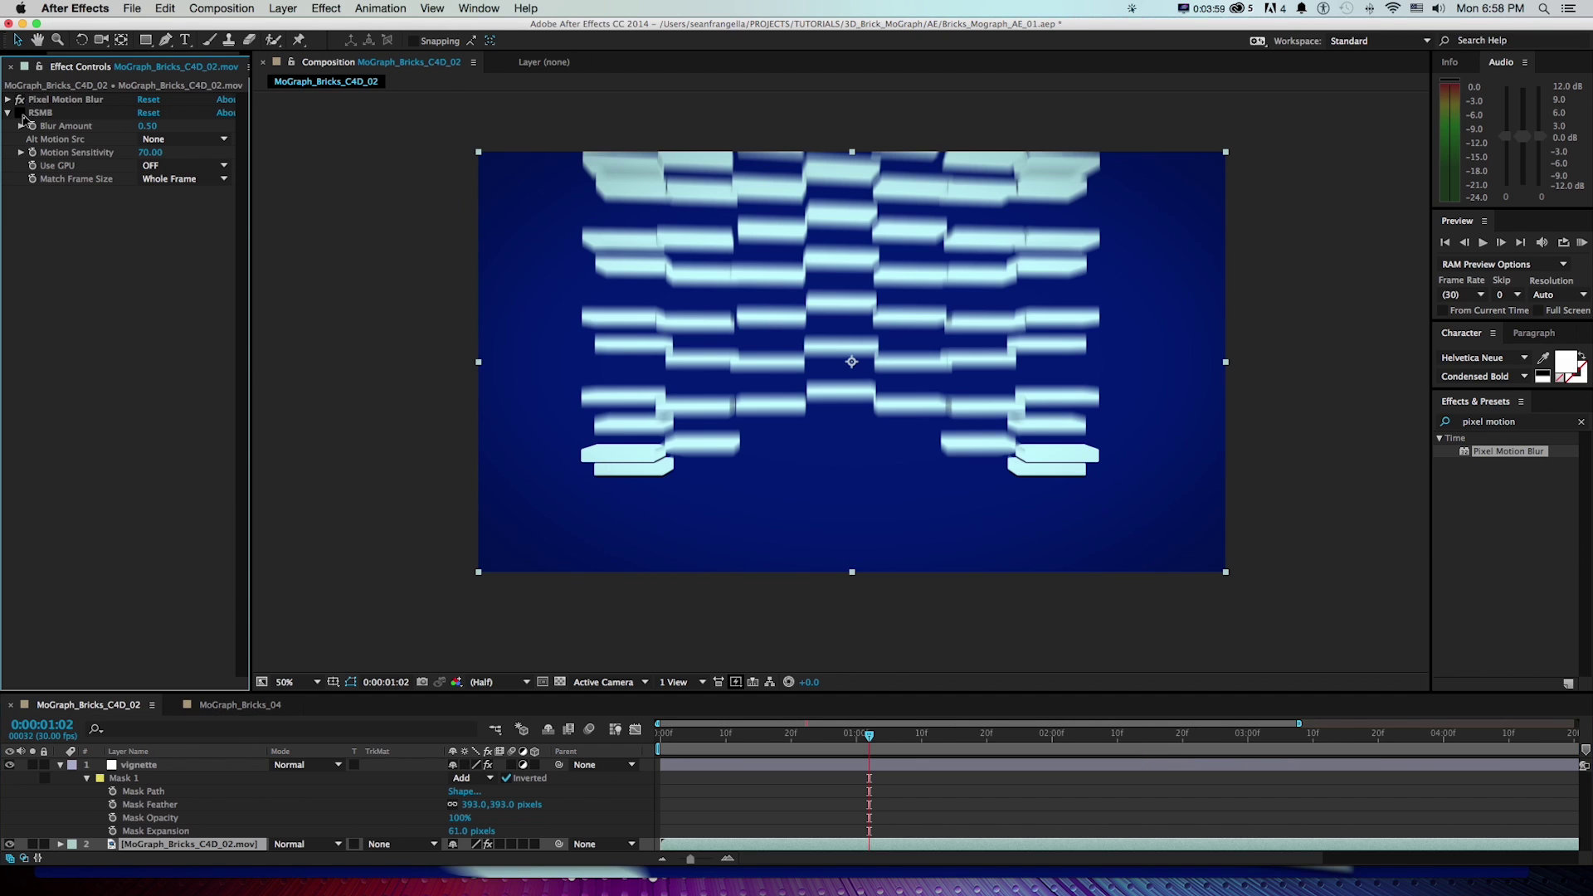
click(41, 101)
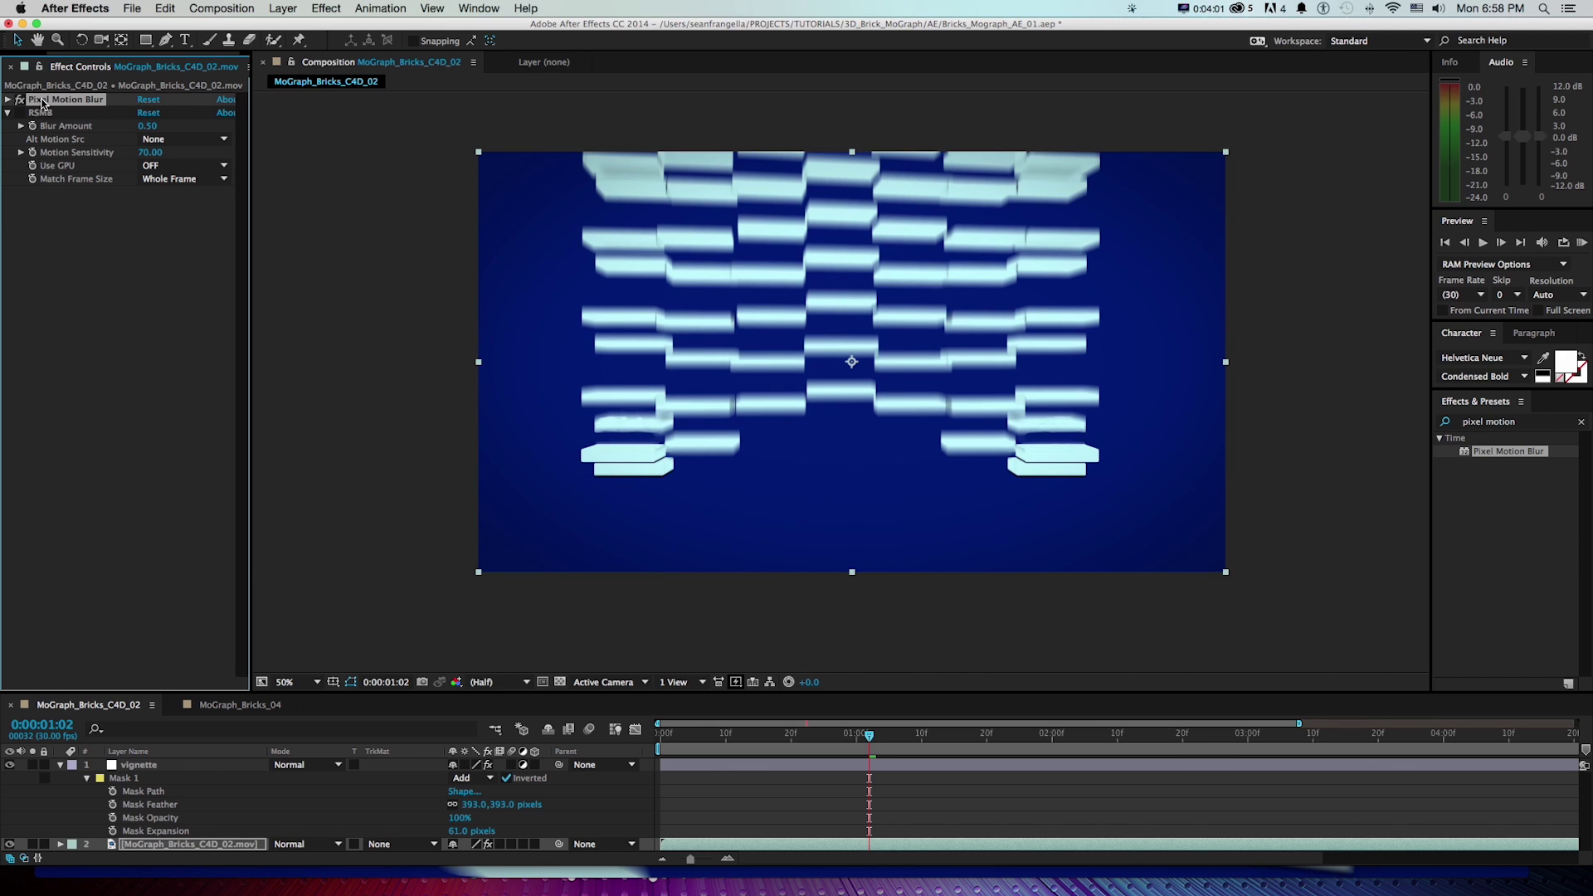
click(7, 101)
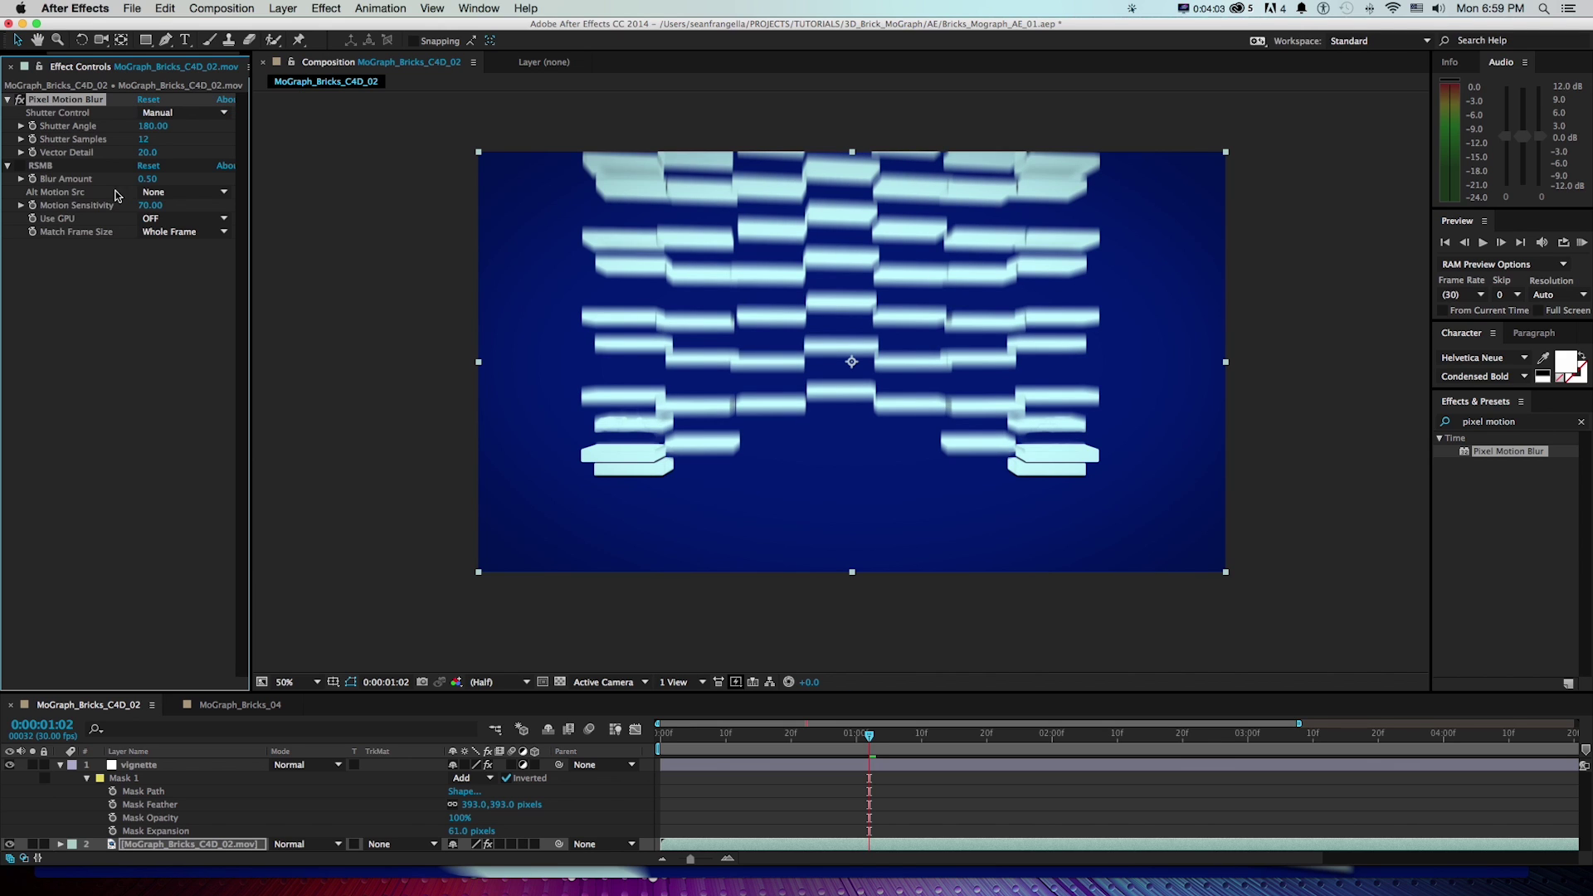
drag(853, 737, 790, 738)
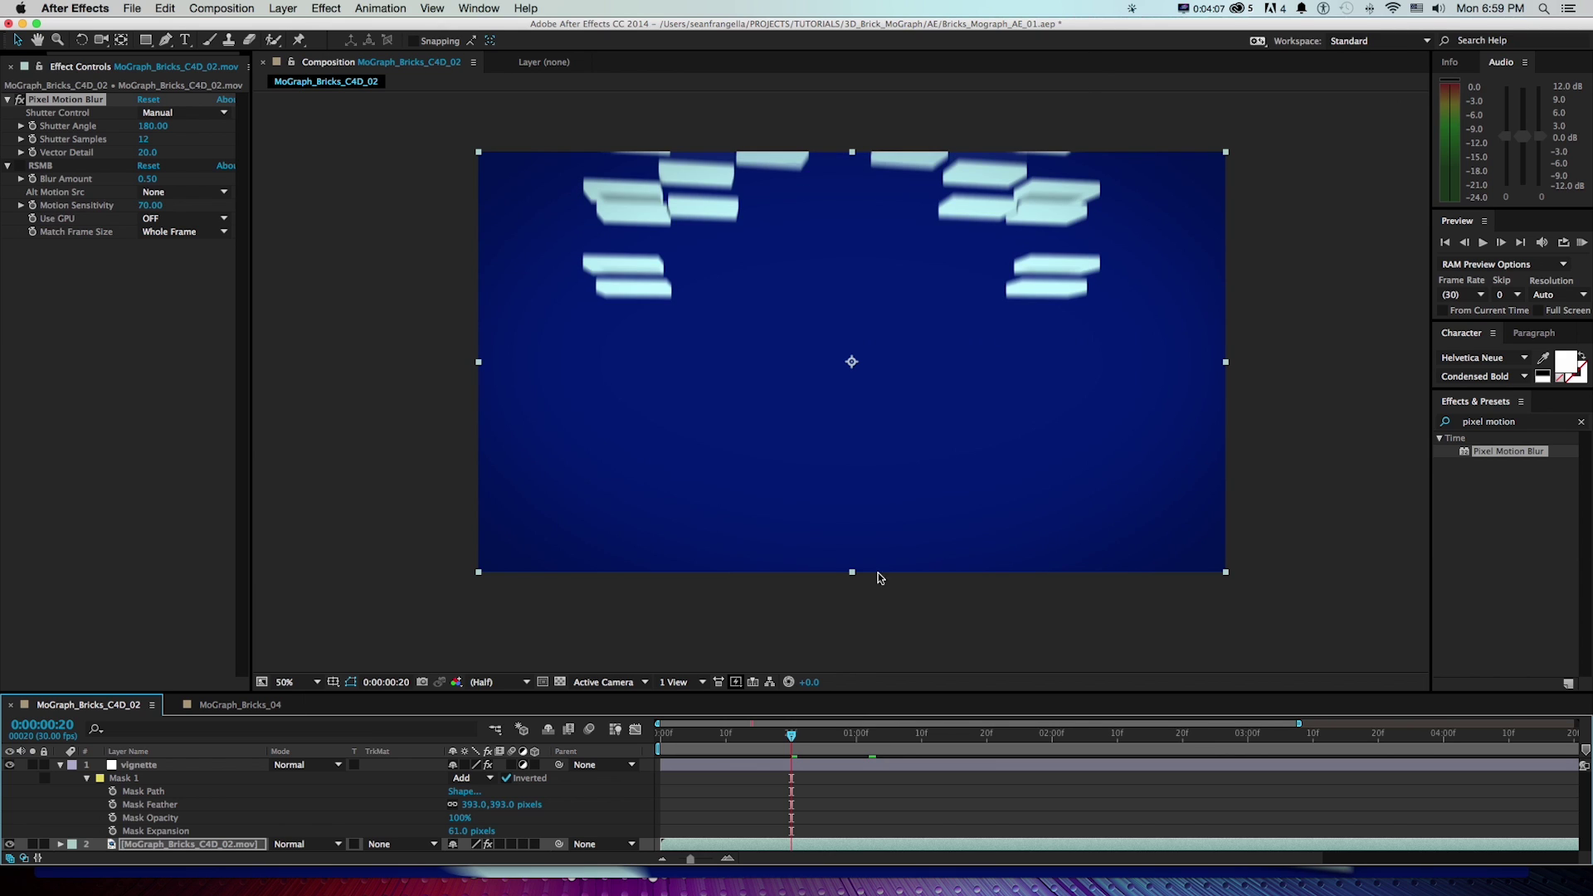
click(264, 707)
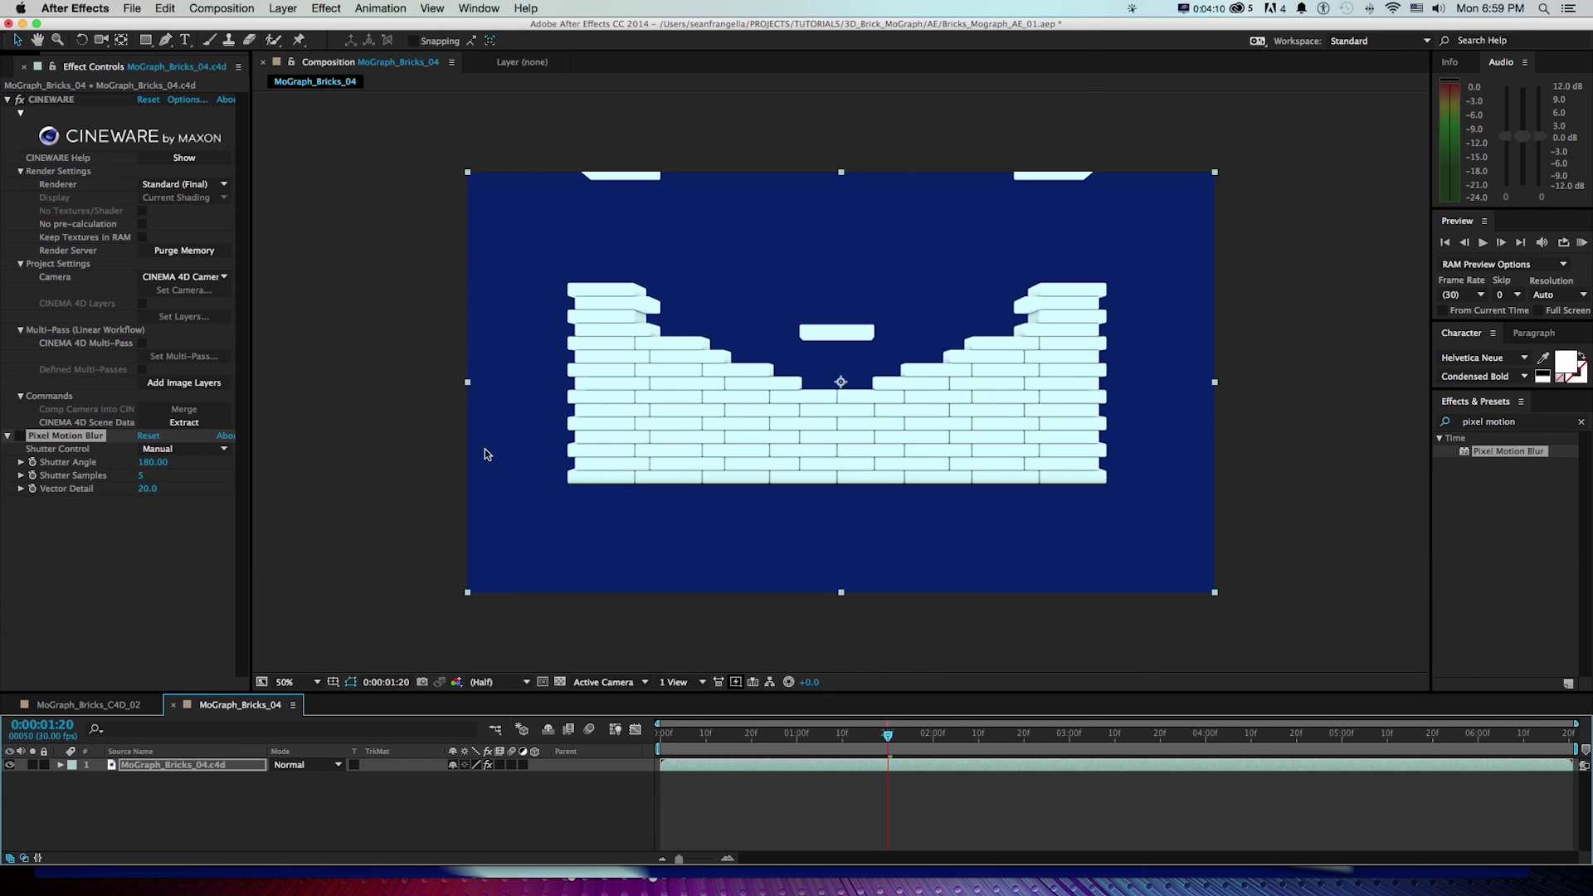
click(1524, 422)
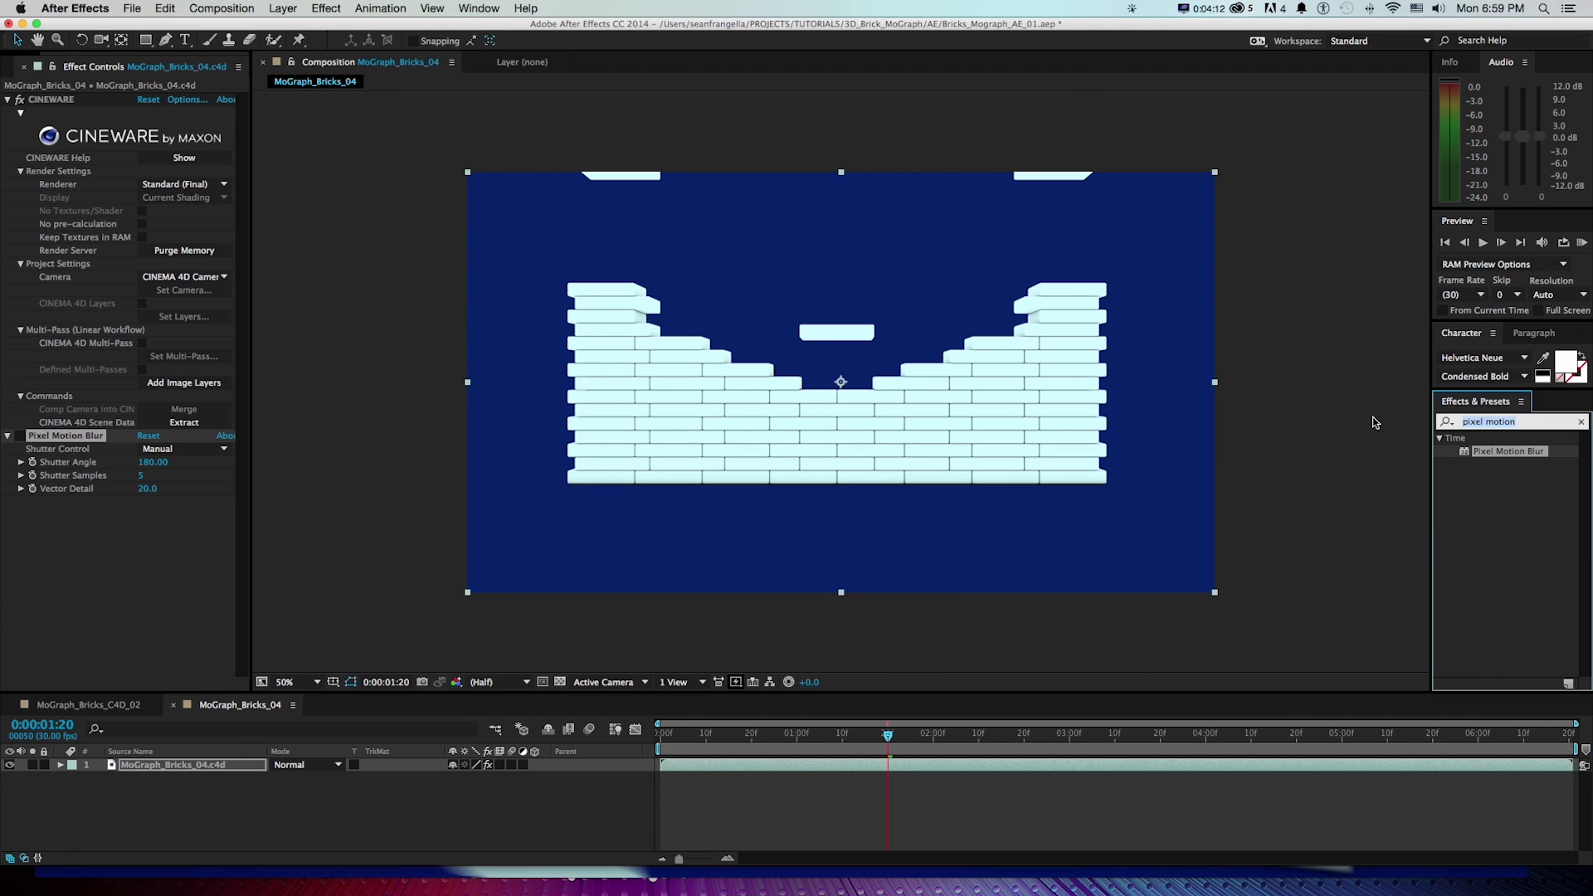
Step: Add RSMB to the brick layer, then in MoGraph_Bricks_C4D_02 turn Pixel Motion Blur off and RSMB on
text(rsmb)
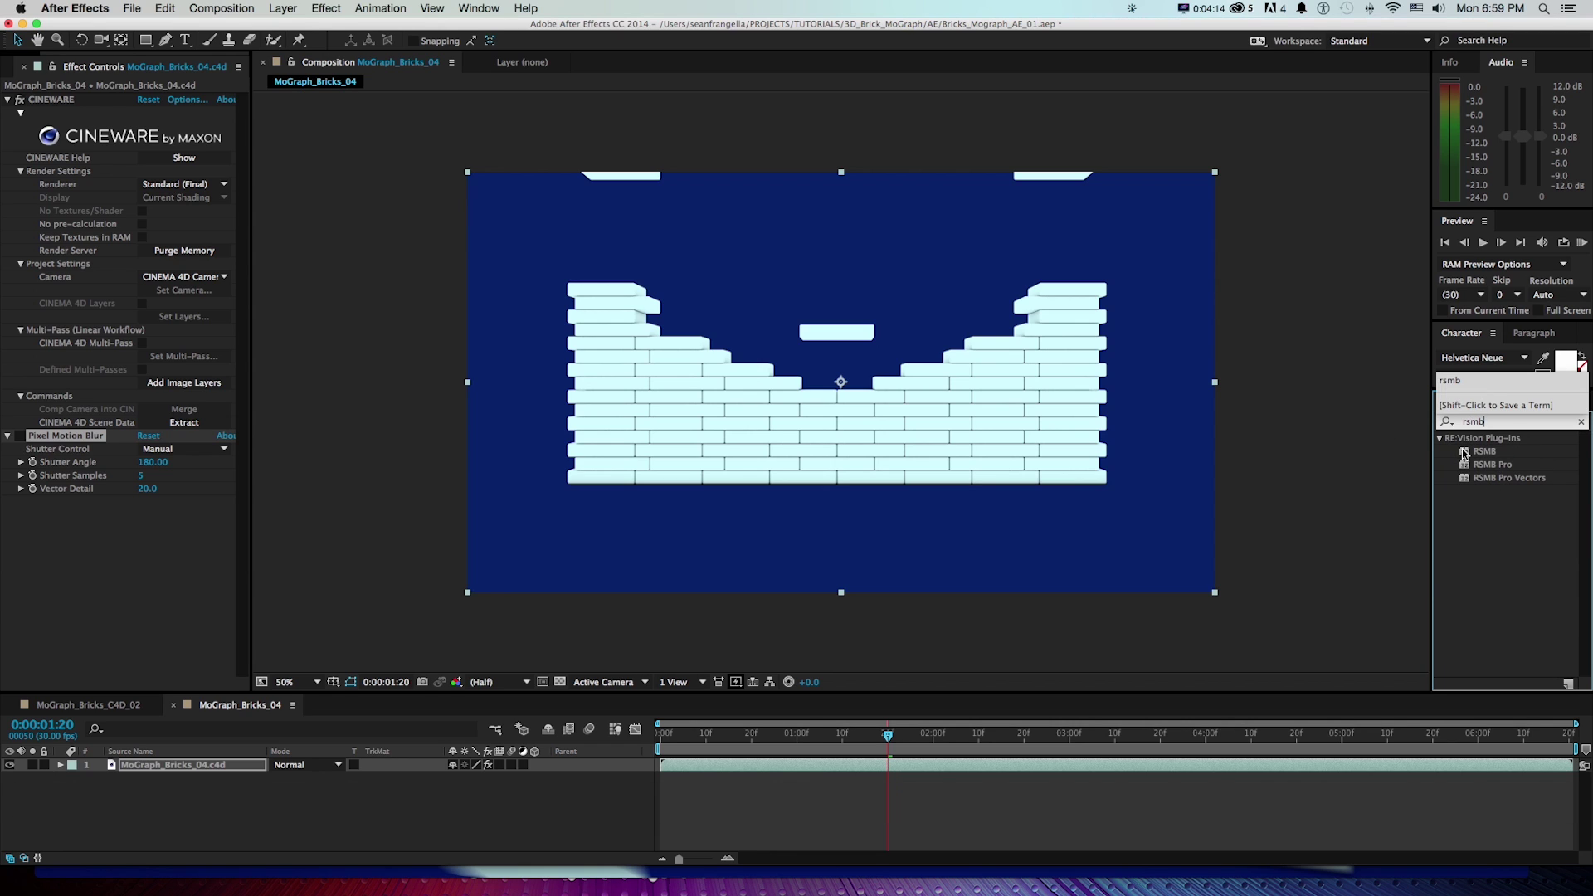
drag(1465, 453, 112, 554)
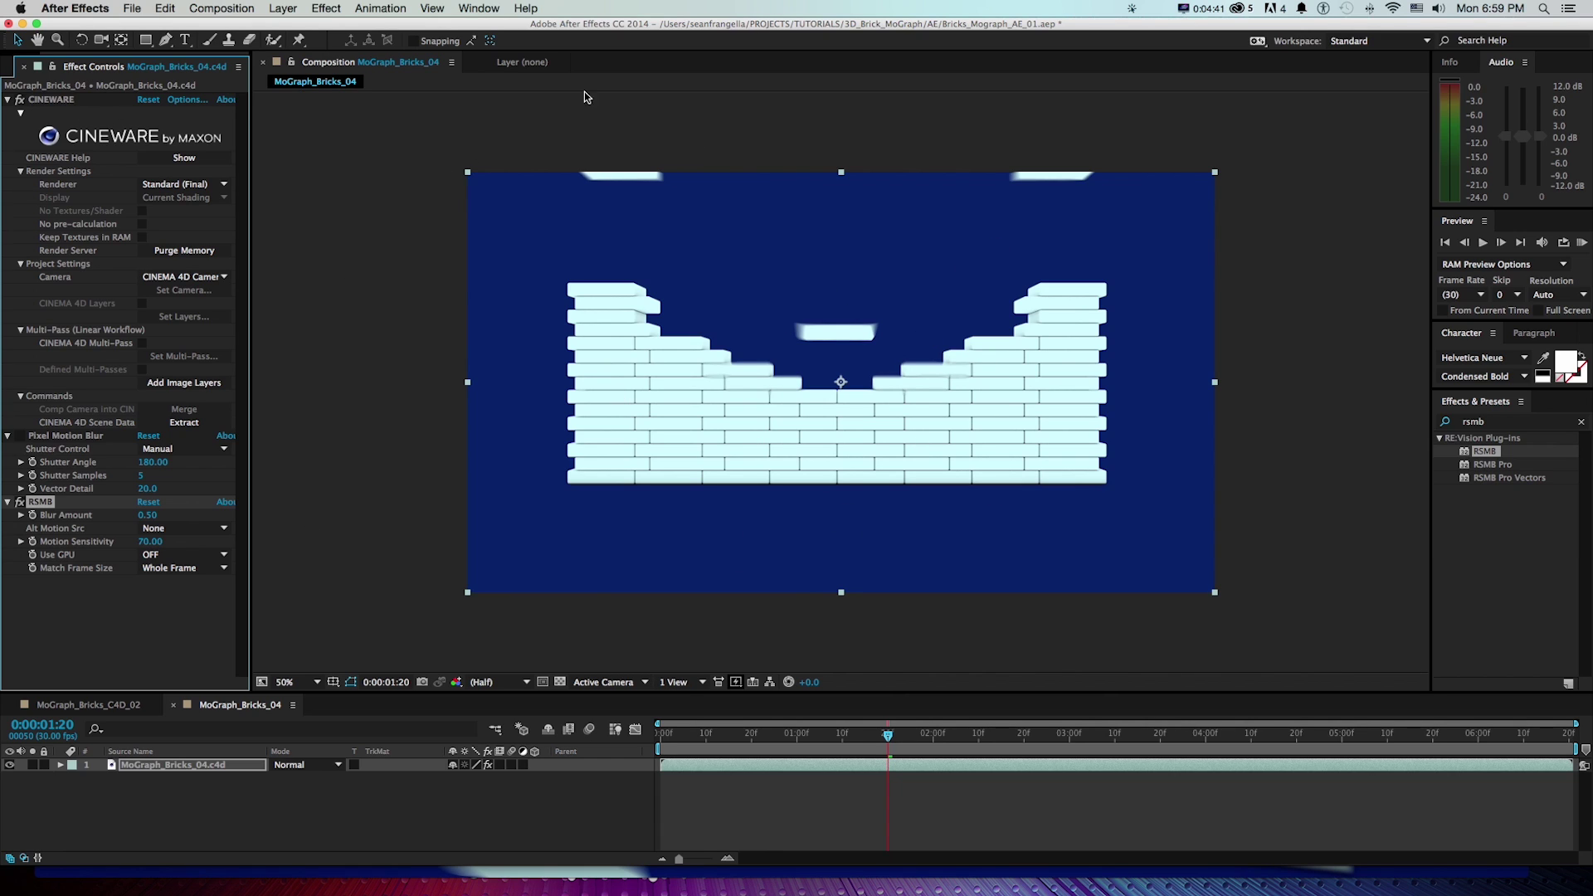
click(113, 703)
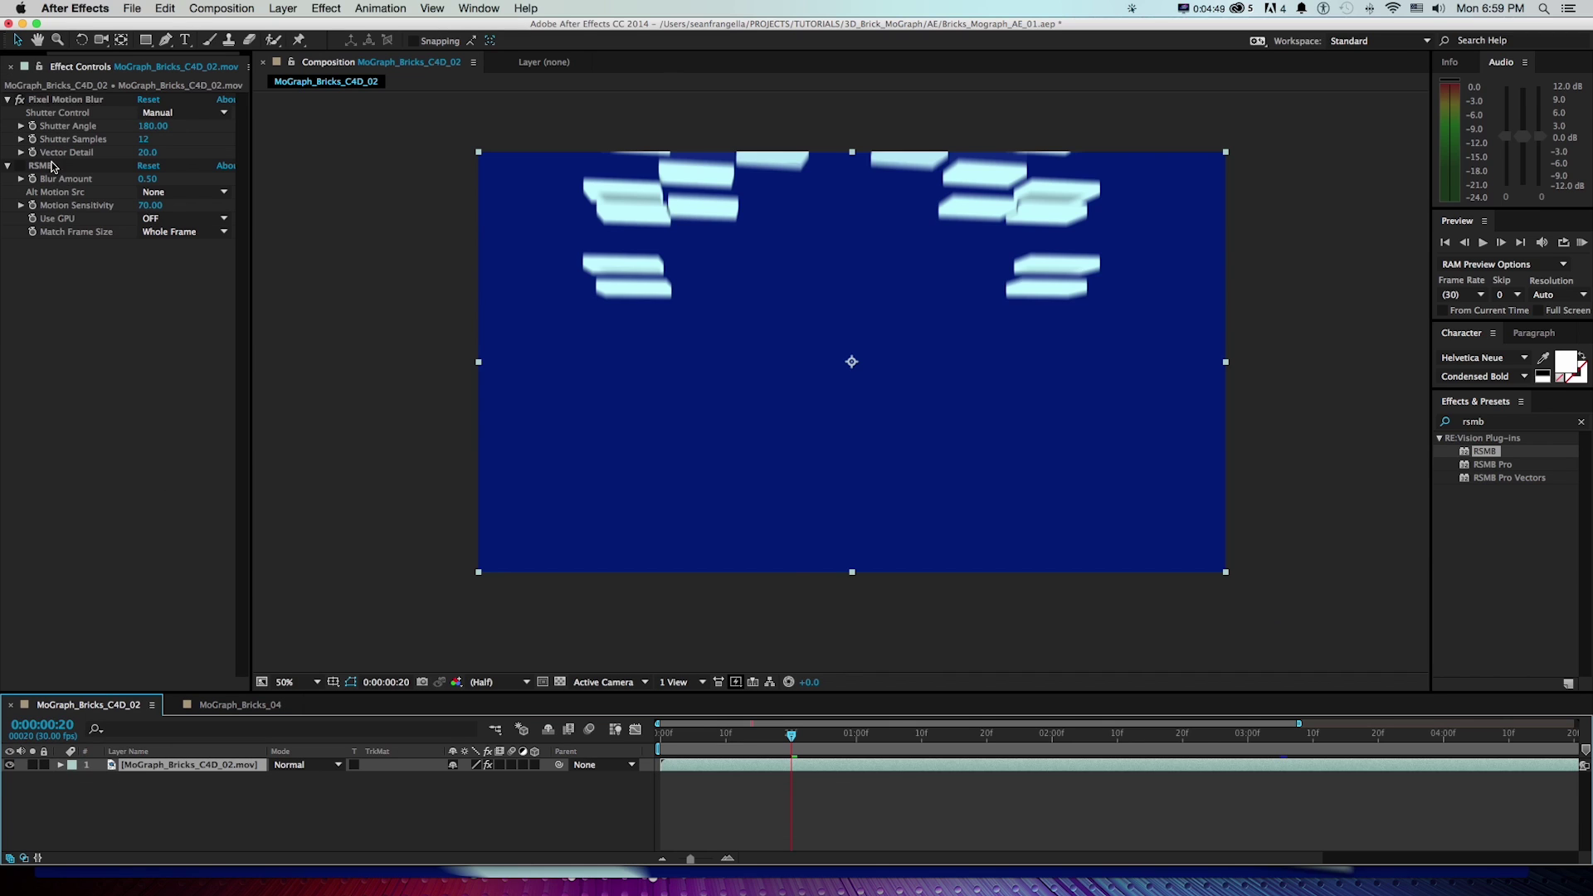
click(5, 102)
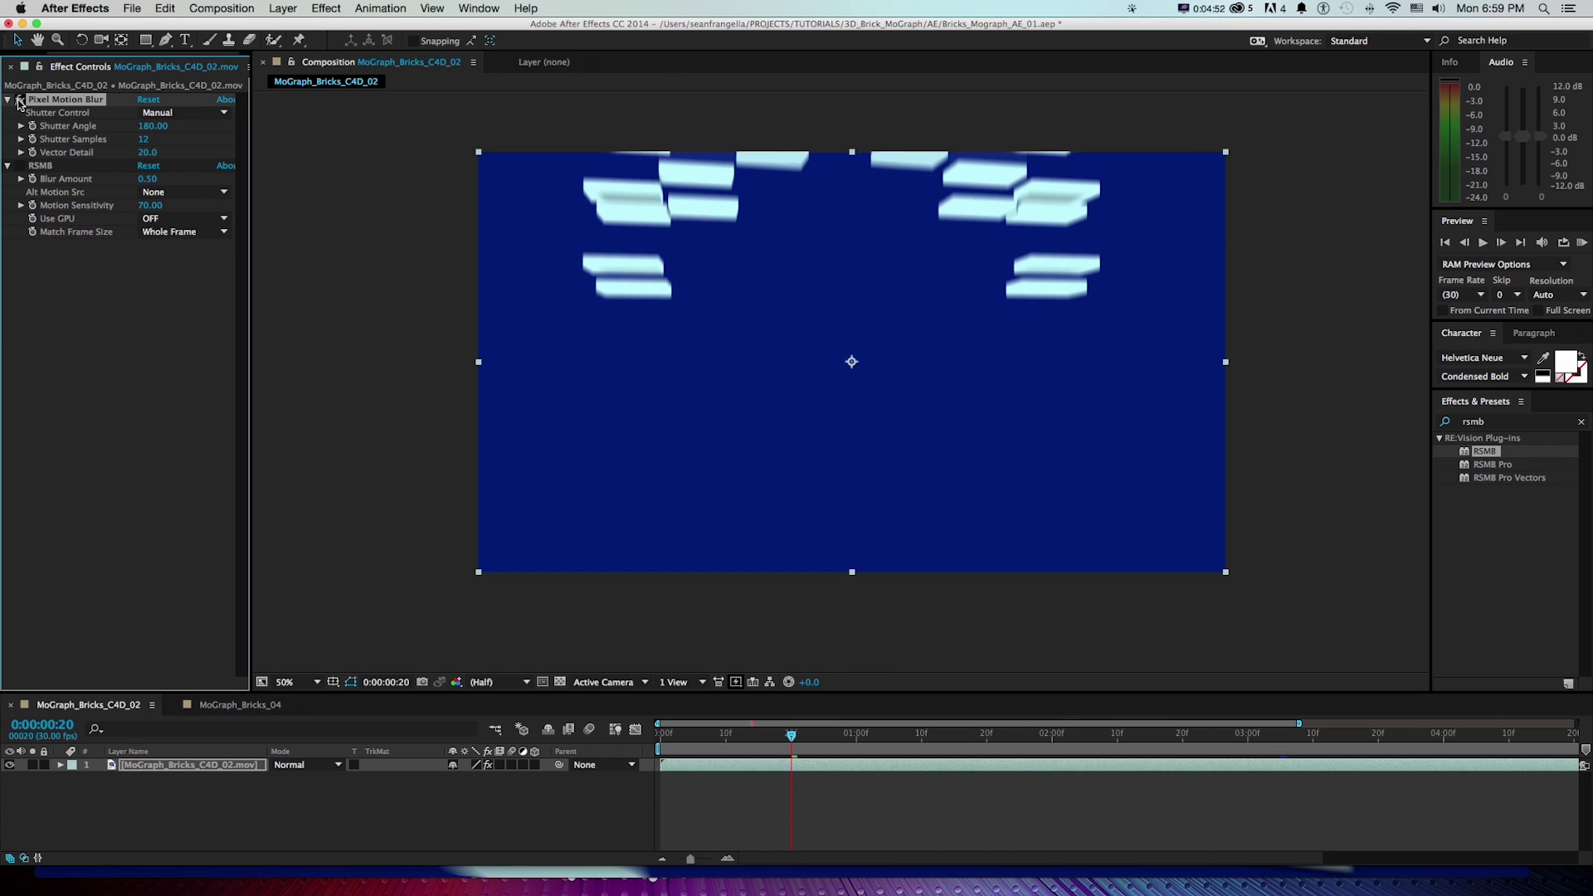
click(18, 100)
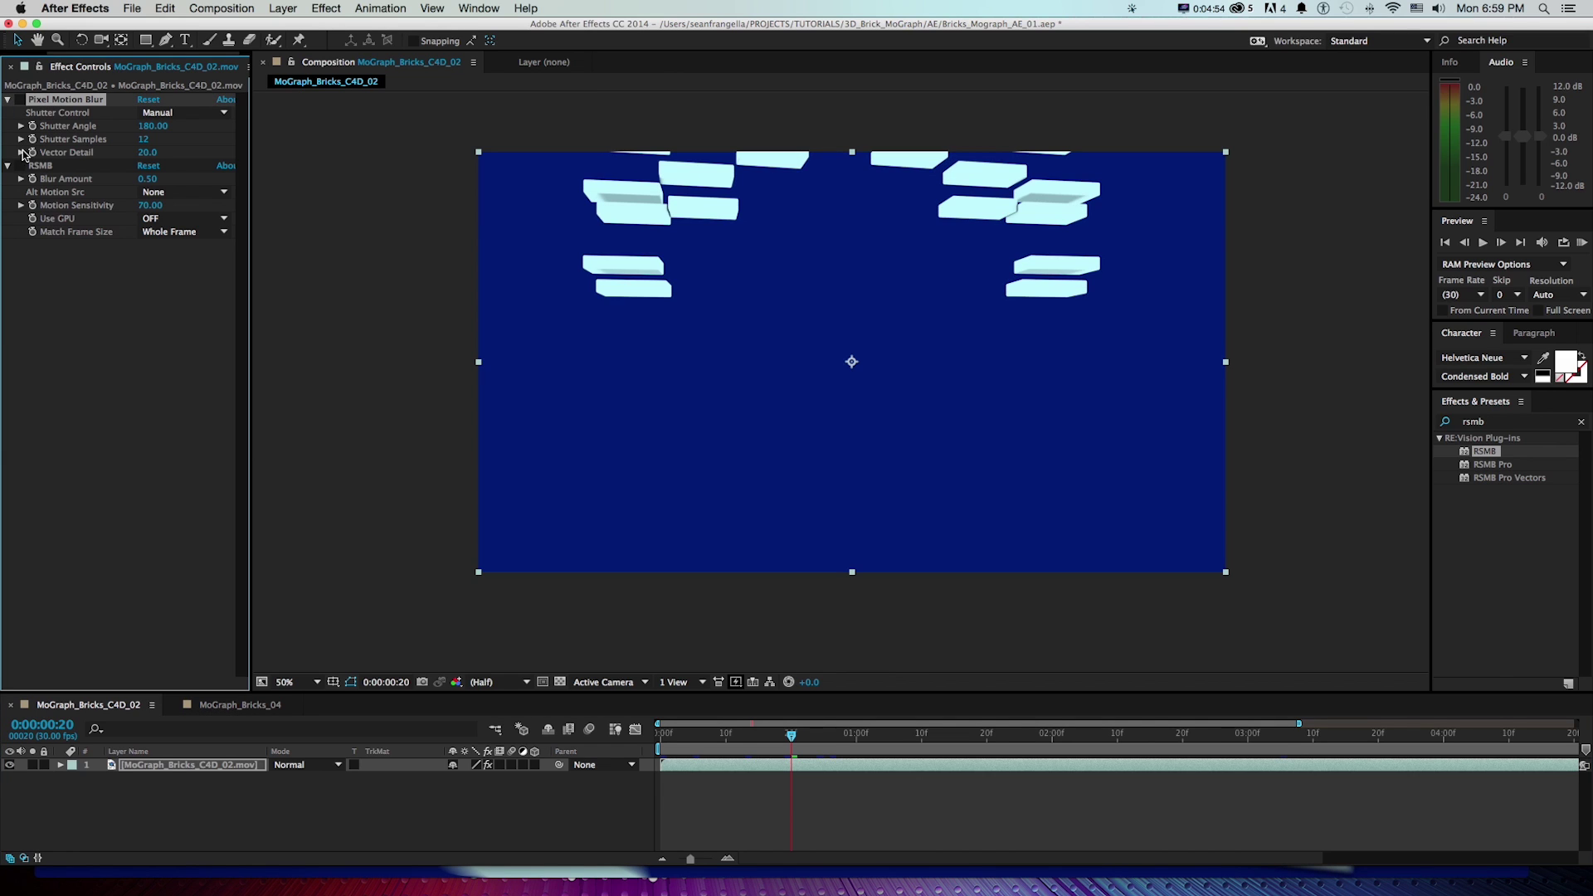
click(40, 168)
click(19, 167)
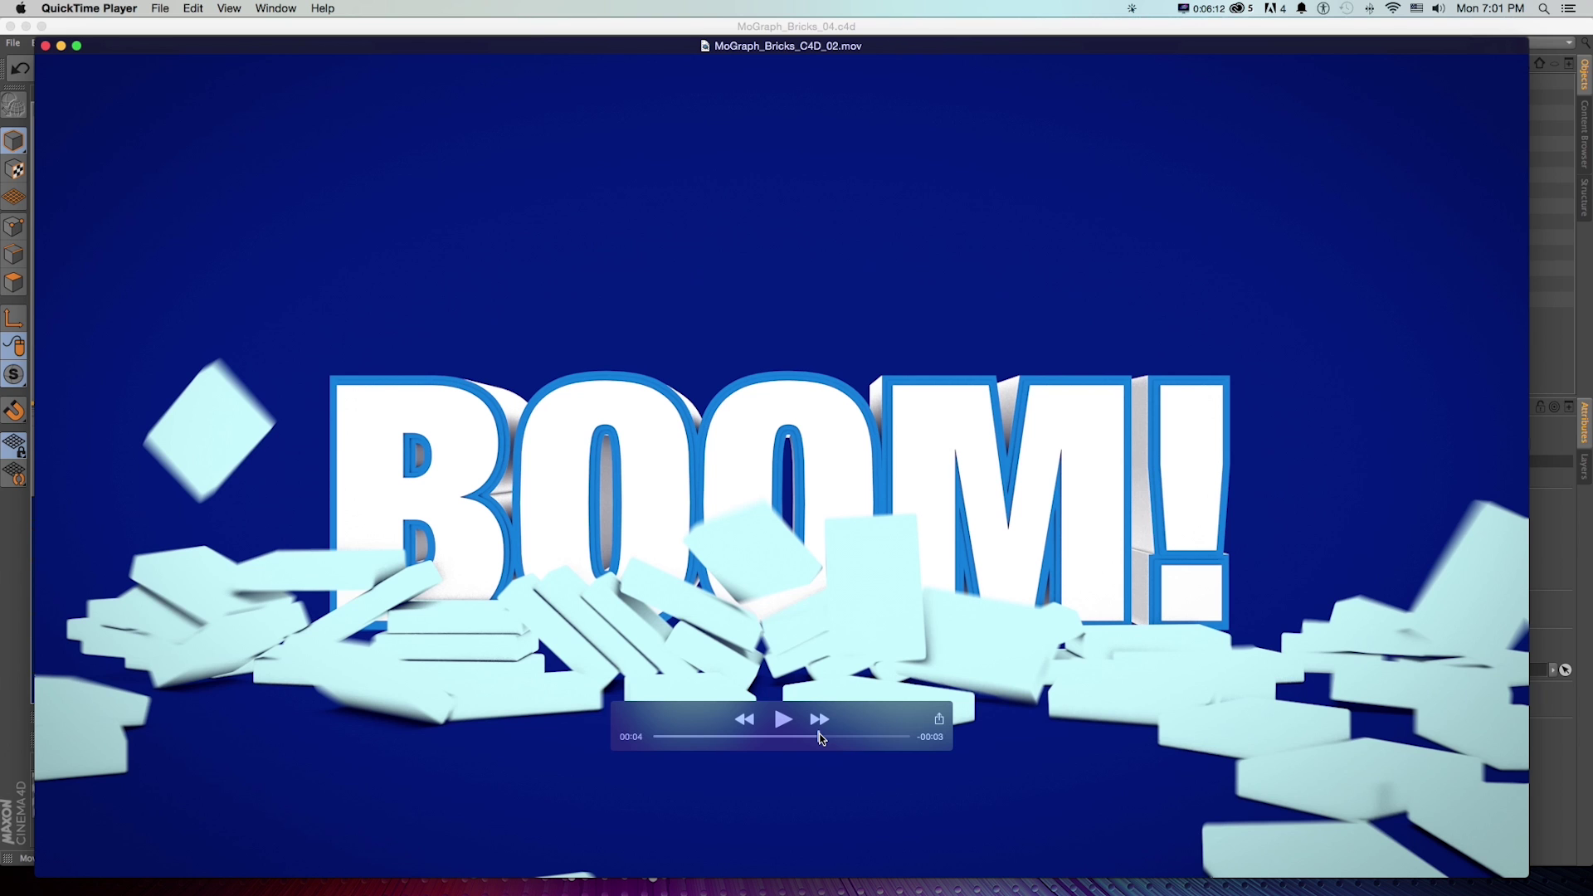
Step: Scrub MoGraph_Bricks_C4D_02.mov in QuickTime from the intact wall to the settled bricks, then play it
mouse_move(820, 738)
mouse_down()
mouse_move(738, 737)
mouse_move(812, 738)
mouse_up()
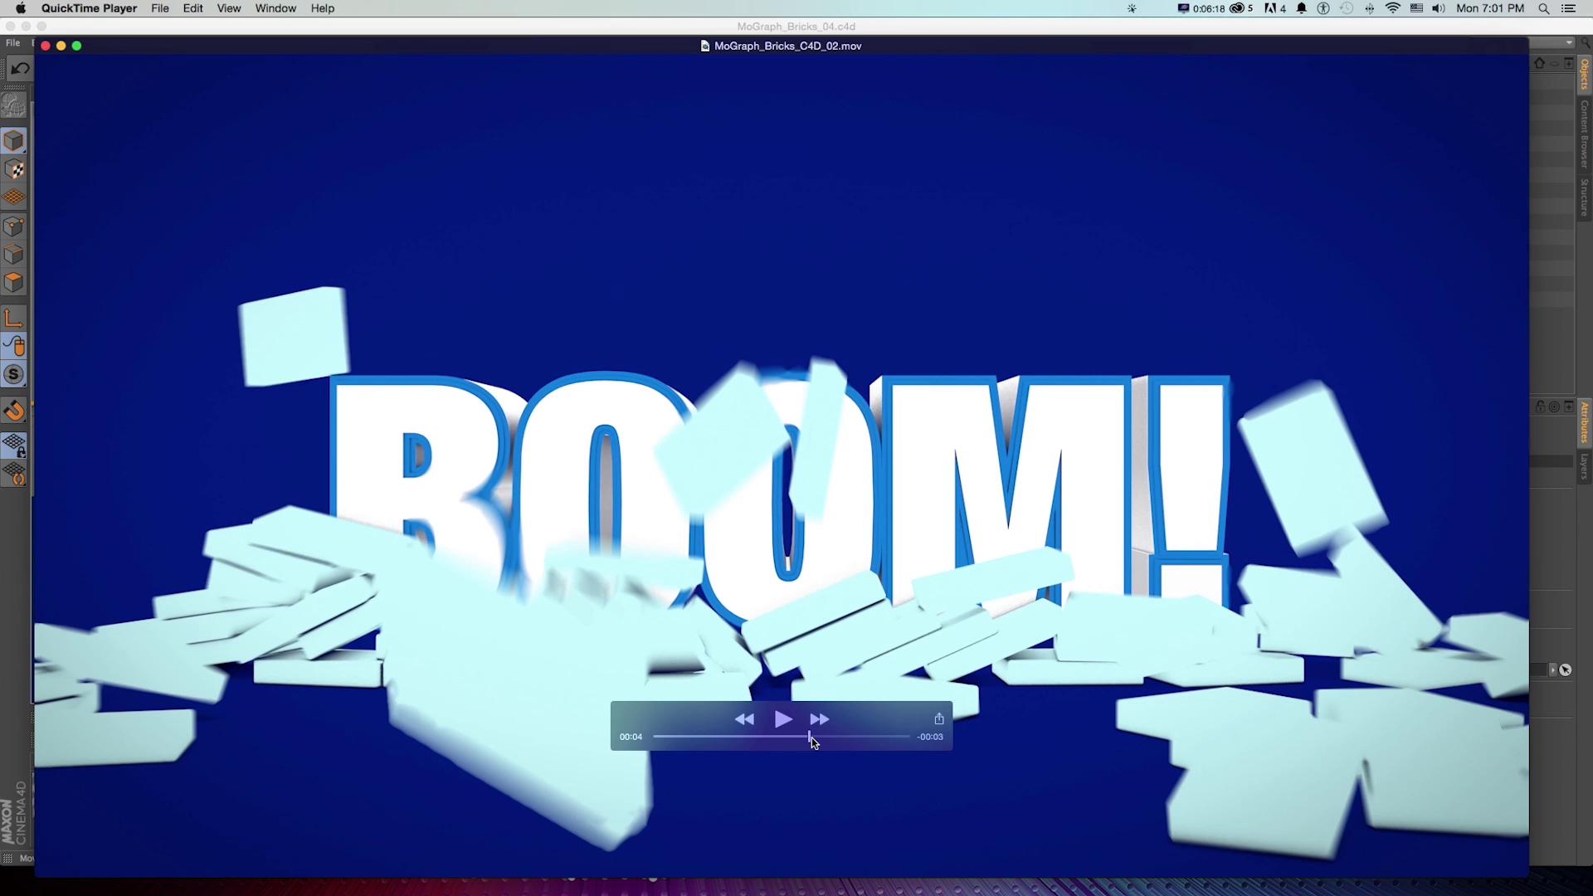
drag(812, 739, 835, 738)
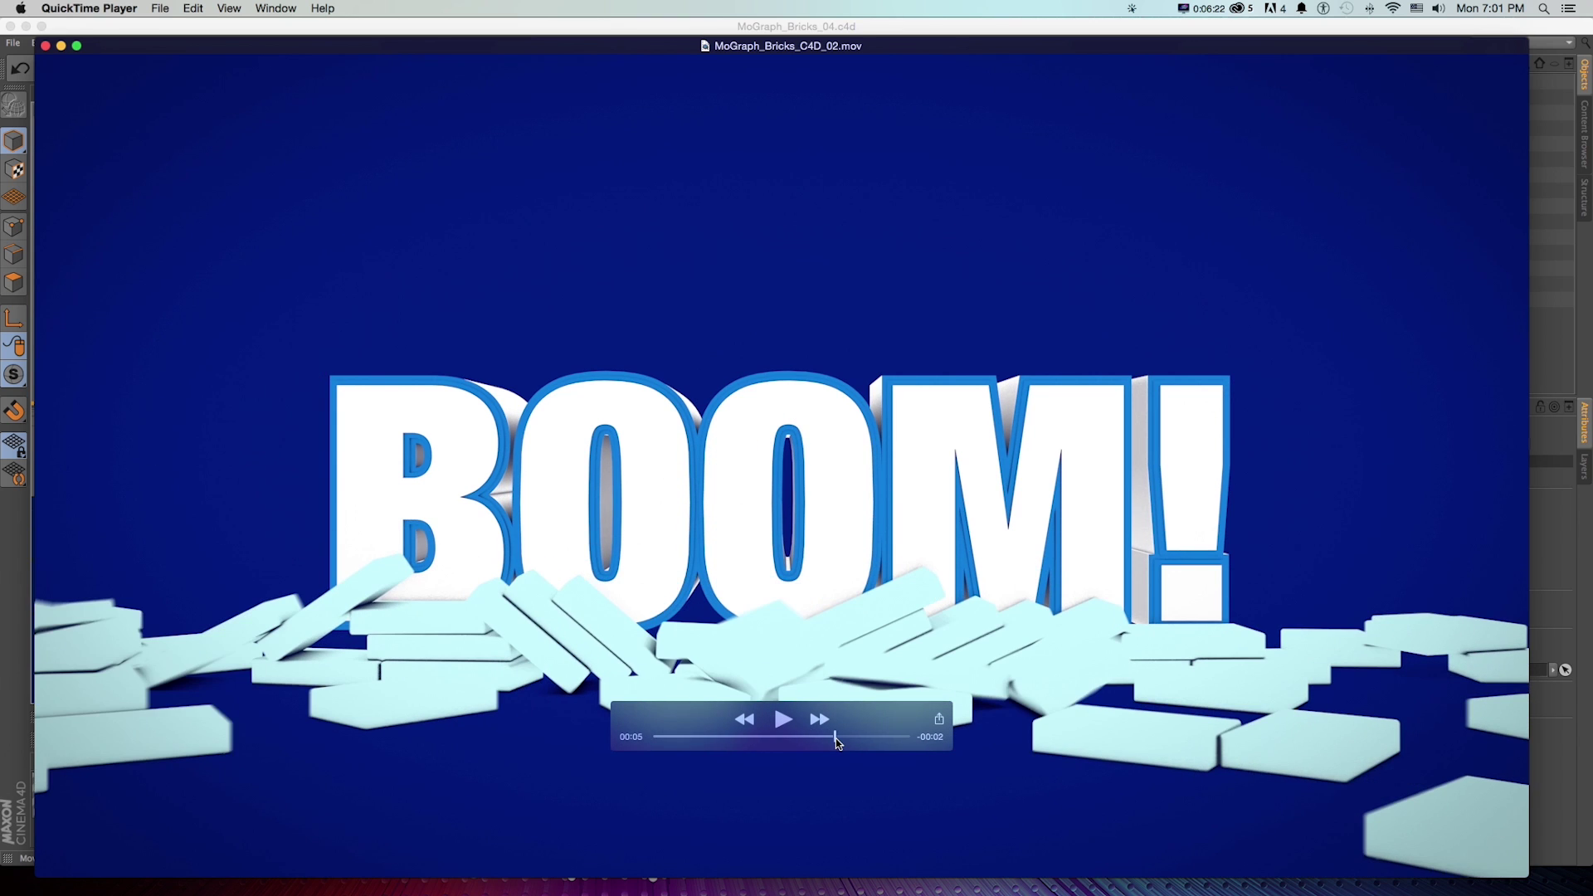
key(space)
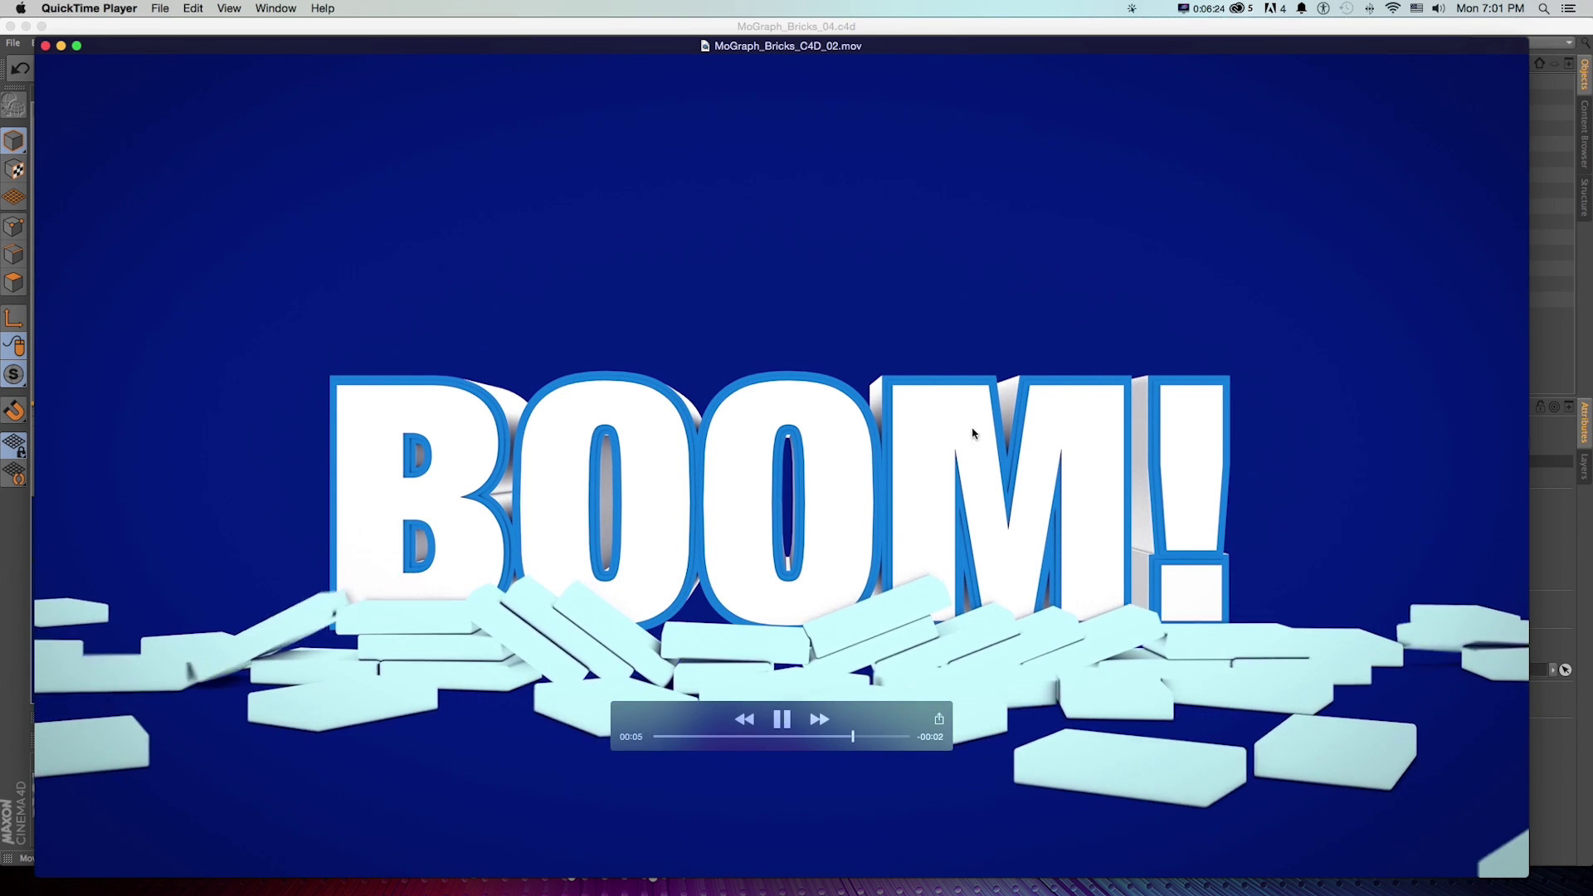